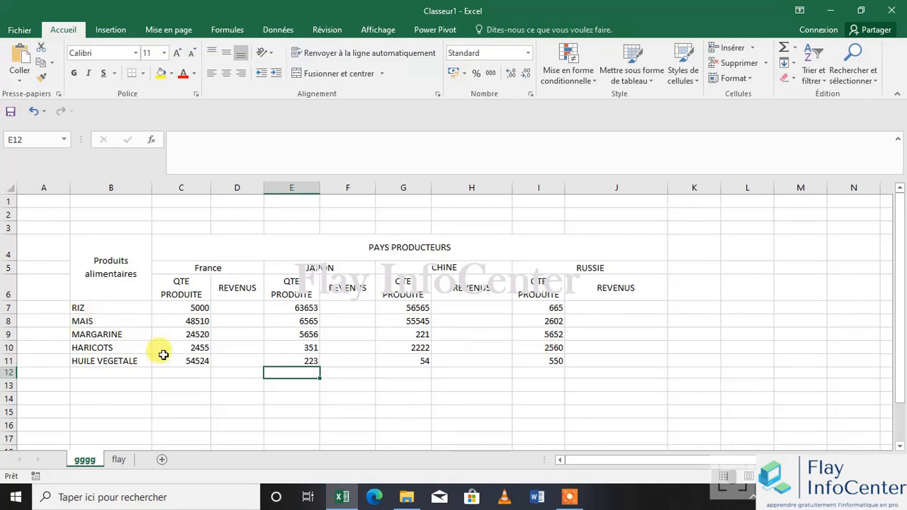
Enter the label TAUX DE PRODUCTION PAR TONNE in cell B14 below the table
left_click(235, 309)
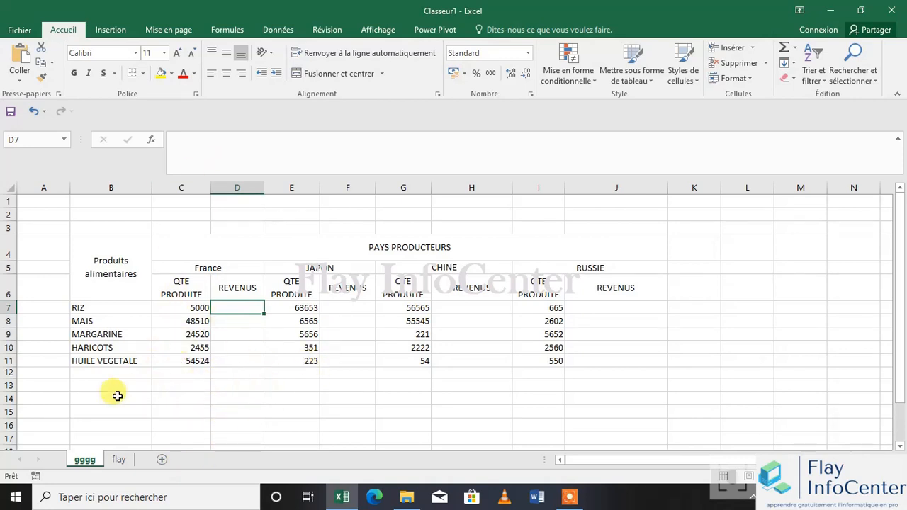
left_click(113, 395)
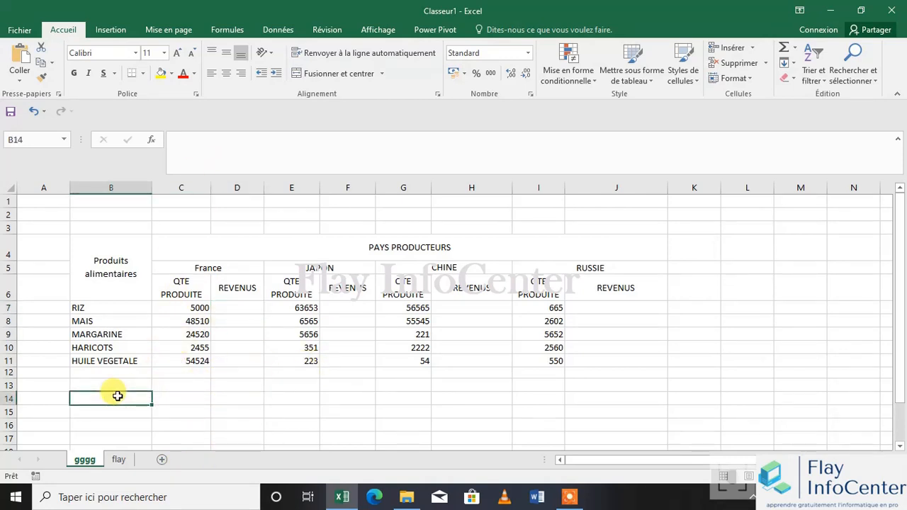
type("TAX")
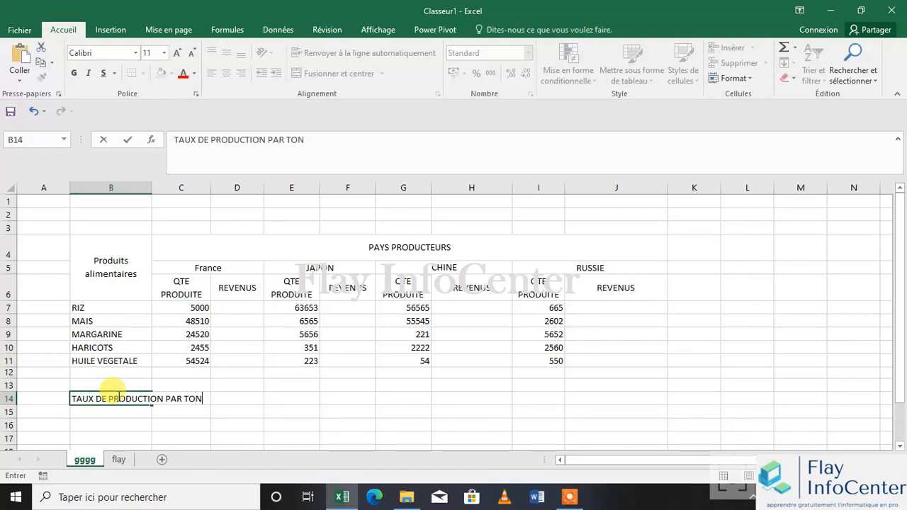
left_click(290, 385)
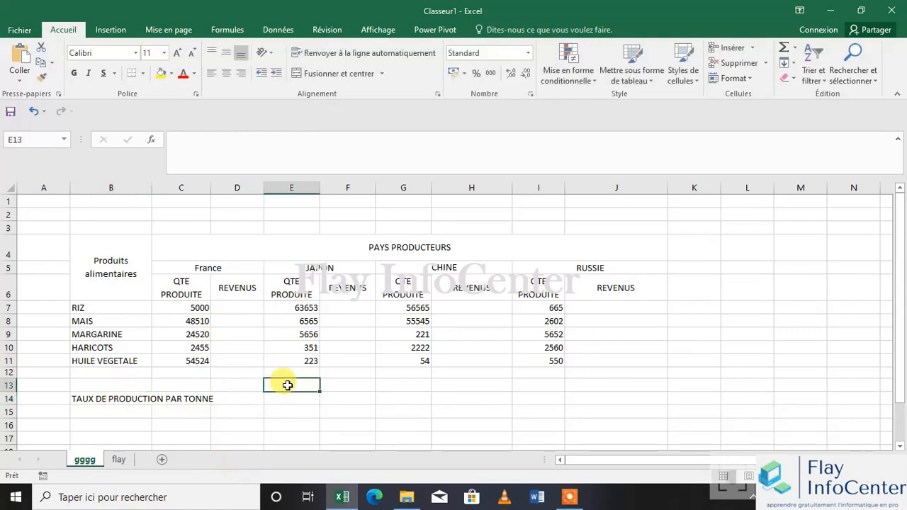
Wrap the text in B14 and centre it vertically and horizontally
left_click(121, 396)
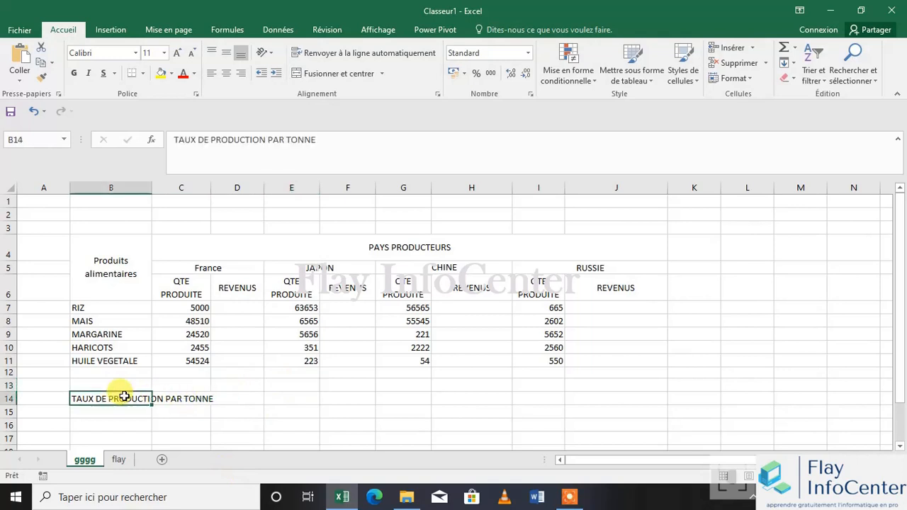
left_click(337, 54)
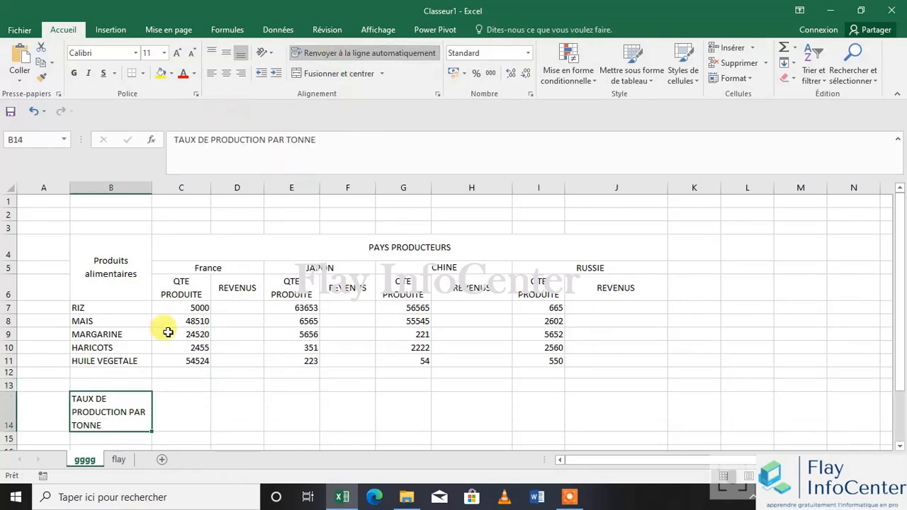
left_click(226, 53)
left_click(227, 78)
Enter 1500 in C14 beside the rate label and centre it horizontally and vertically
left_click(177, 401)
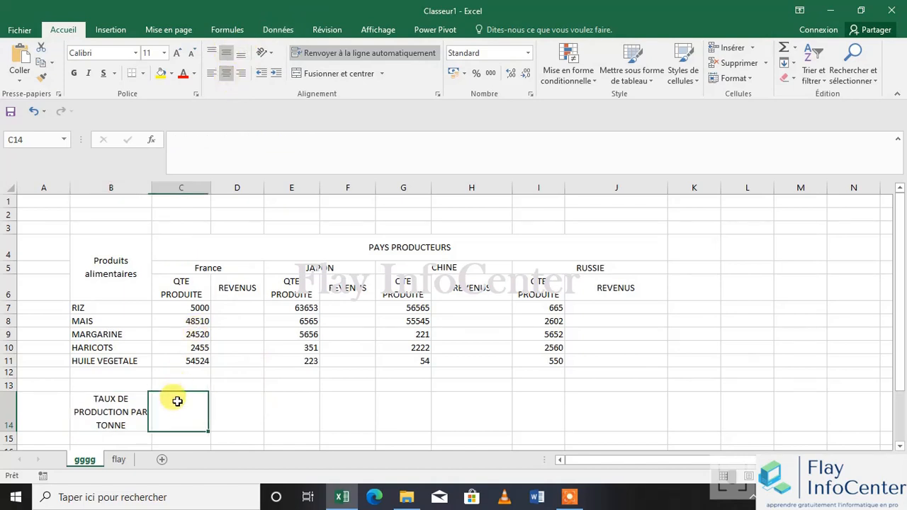
type("1500")
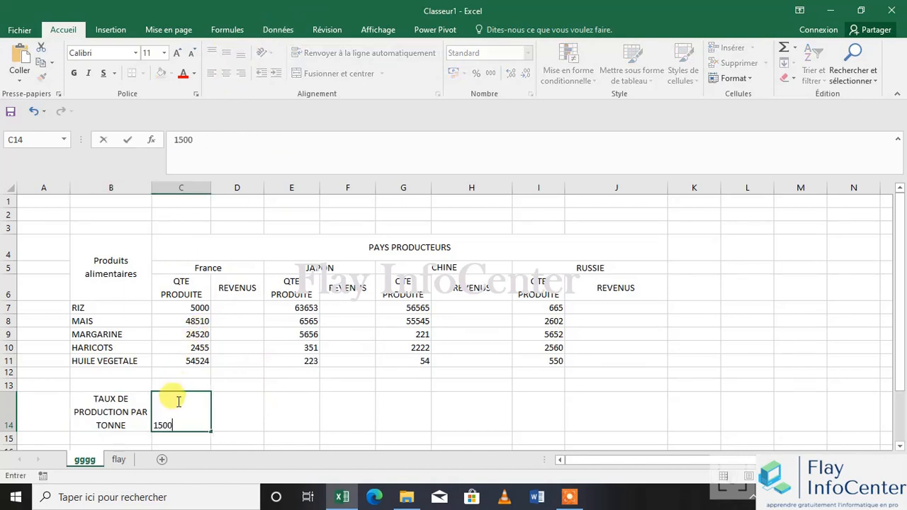
left_click(249, 401)
left_click(192, 410)
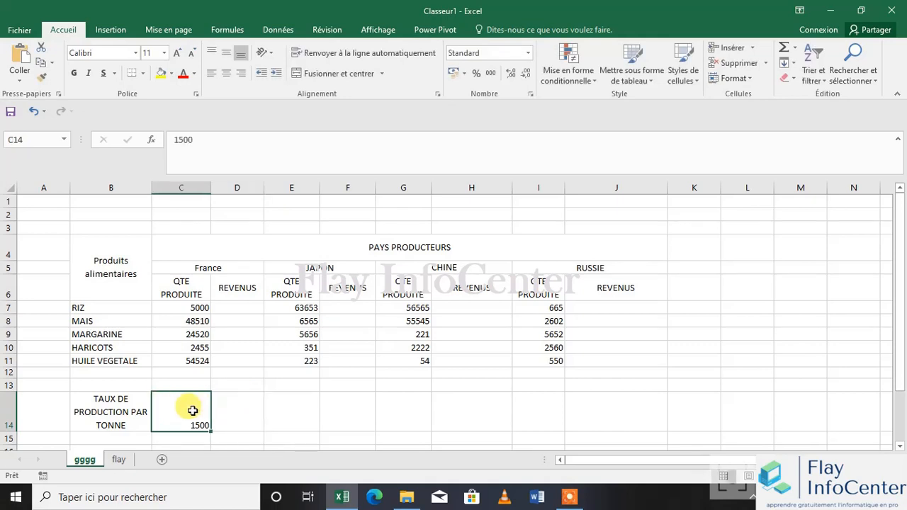
left_click(226, 73)
left_click(228, 54)
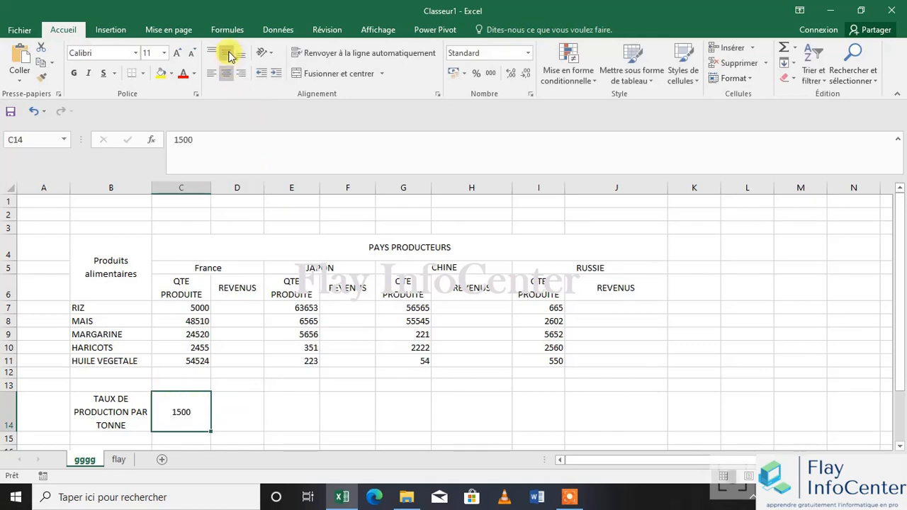
left_click(241, 54)
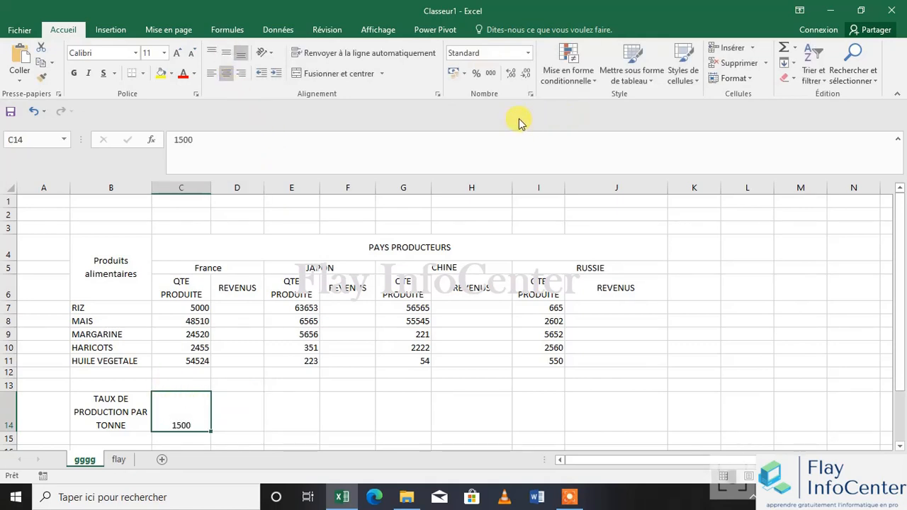
left_click(226, 55)
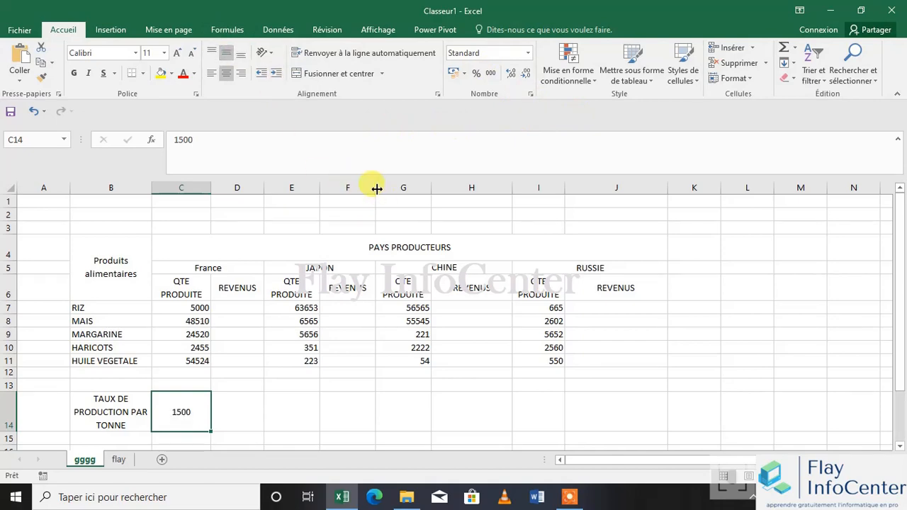
Set the number format of C14 to Monétaire with the $ Anglais (États-Unis) symbol
left_click(530, 94)
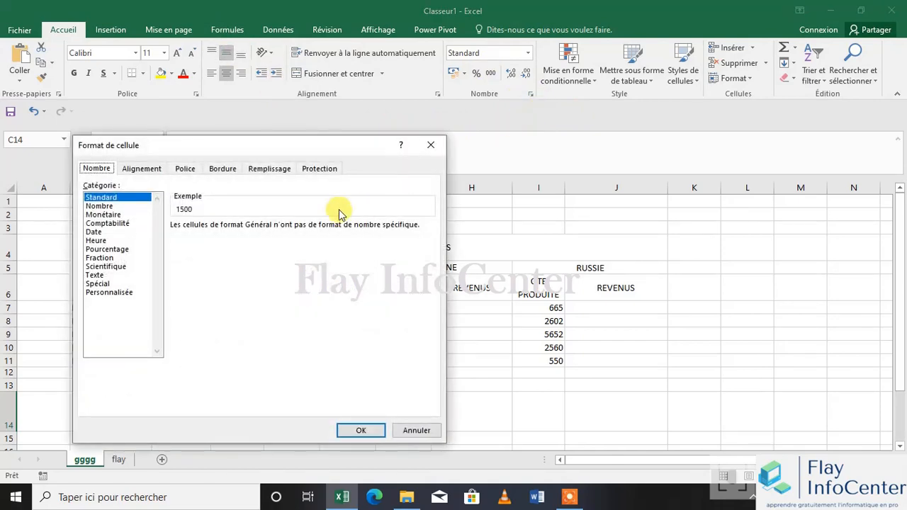
left_click(102, 214)
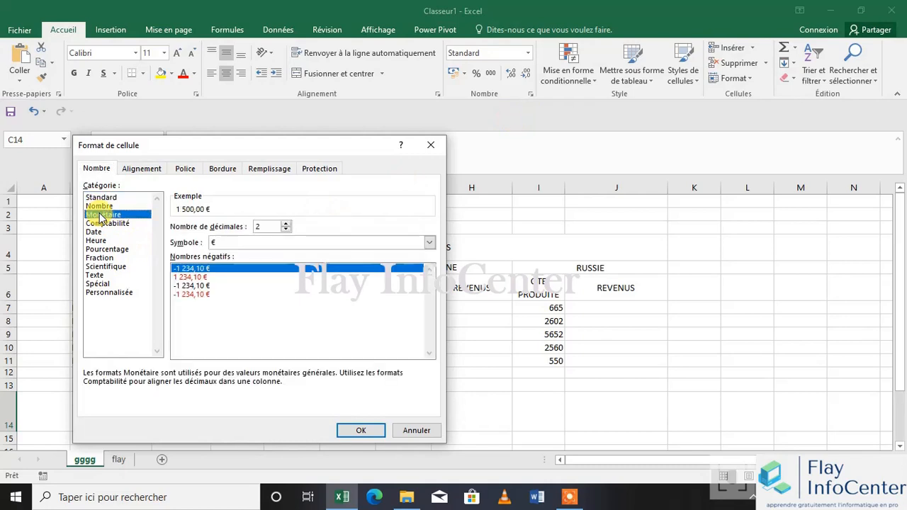
left_click(429, 243)
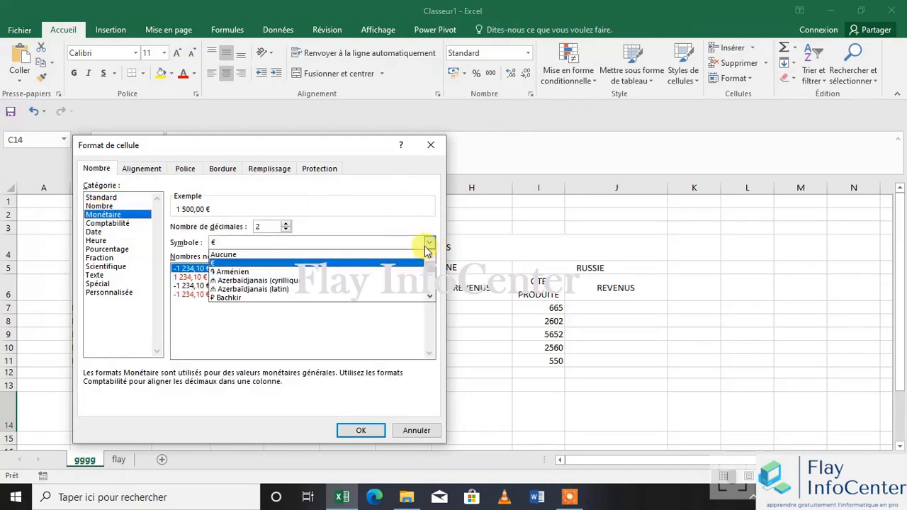
scroll(428, 294, "down", 8)
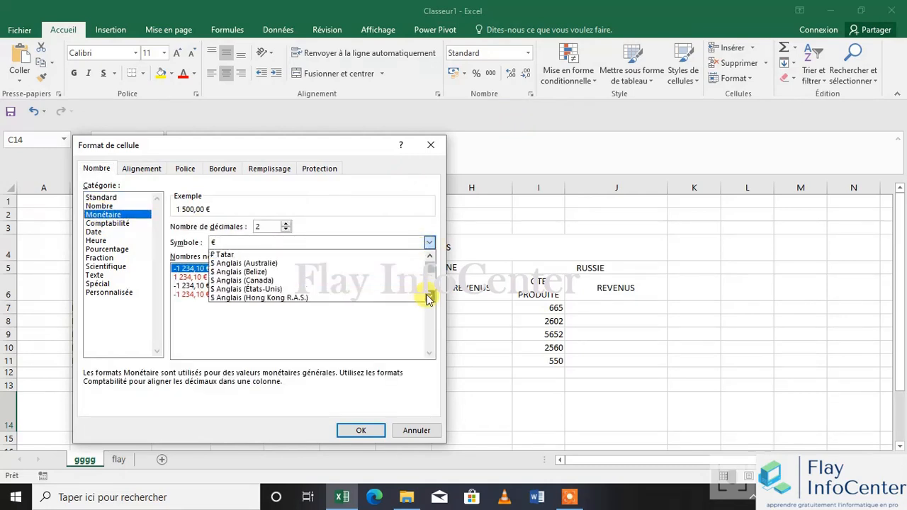
left_click(430, 256)
left_click(430, 256)
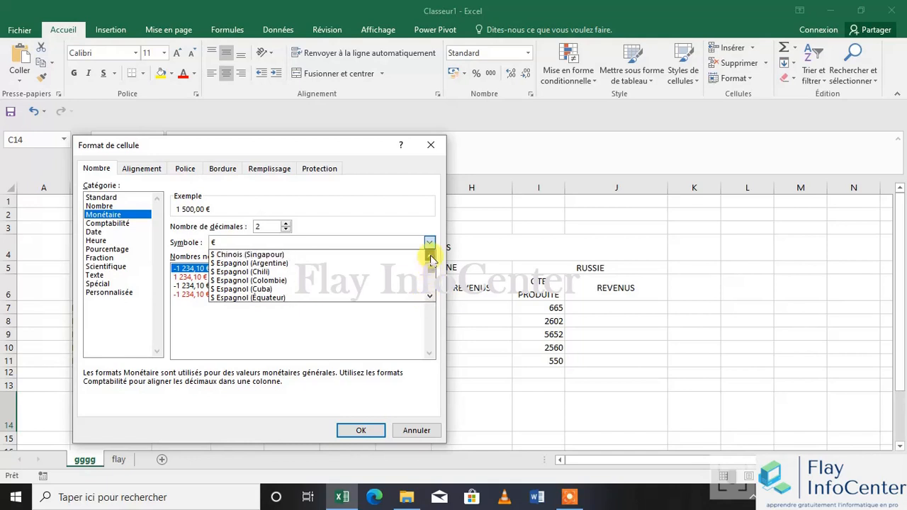
left_click(430, 256)
left_click(430, 255)
left_click(430, 256)
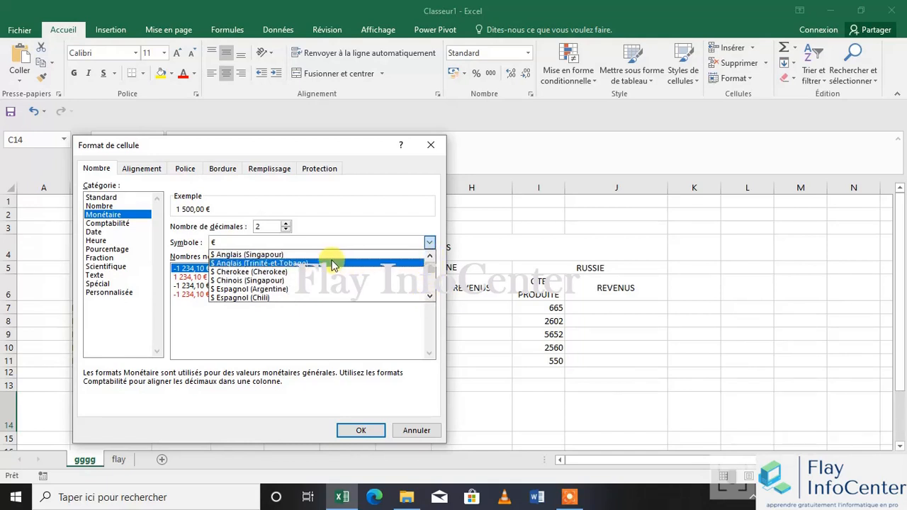
left_click(430, 256)
left_click(430, 256)
left_click(430, 256)
left_click(430, 257)
left_click(430, 256)
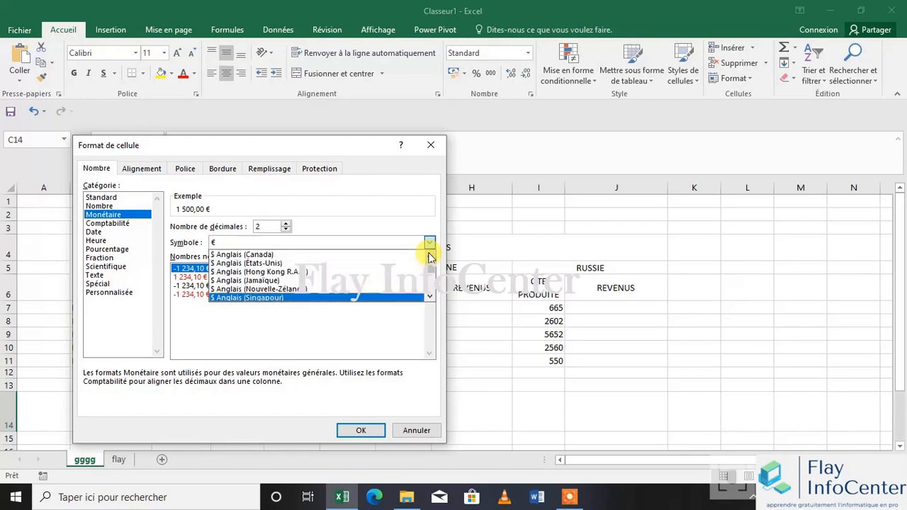
left_click(430, 256)
left_click(268, 275)
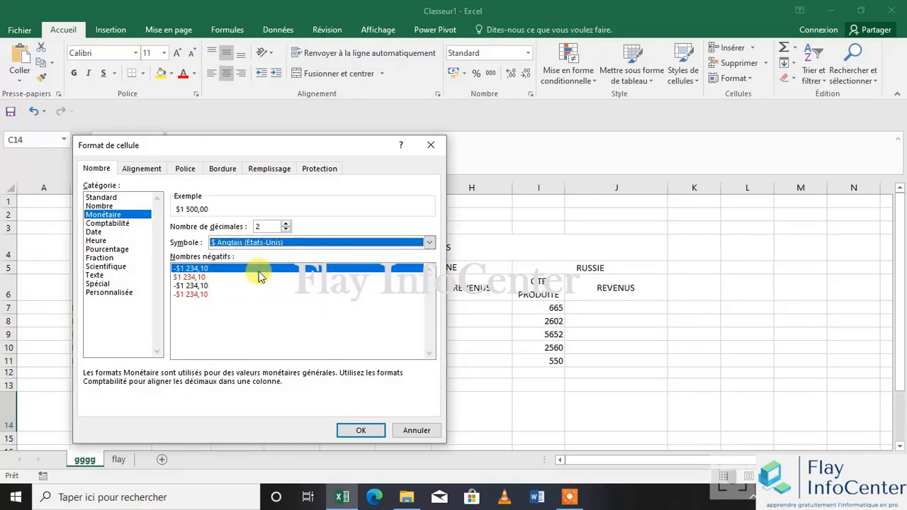
Try the $ Anglais (Canada) symbol for C14, return to $ Anglais (États-Unis) and apply the currency format
left_click(429, 245)
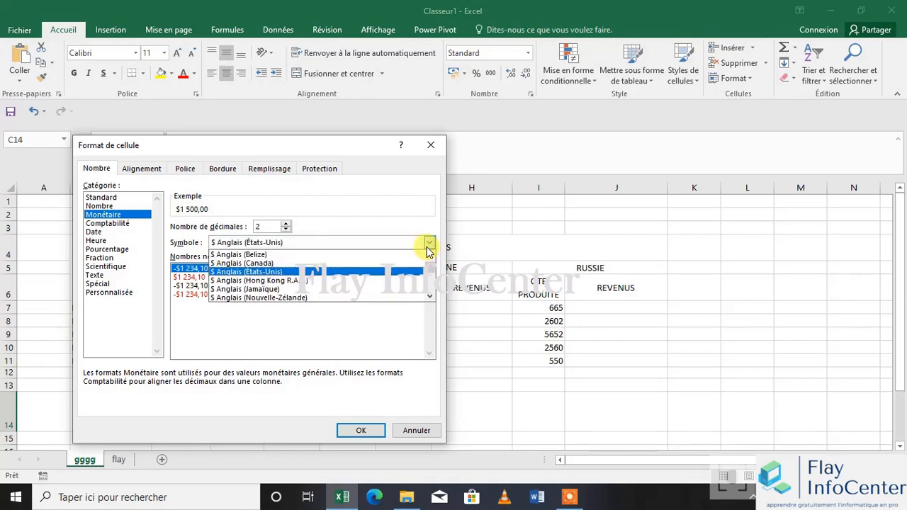
left_click(250, 266)
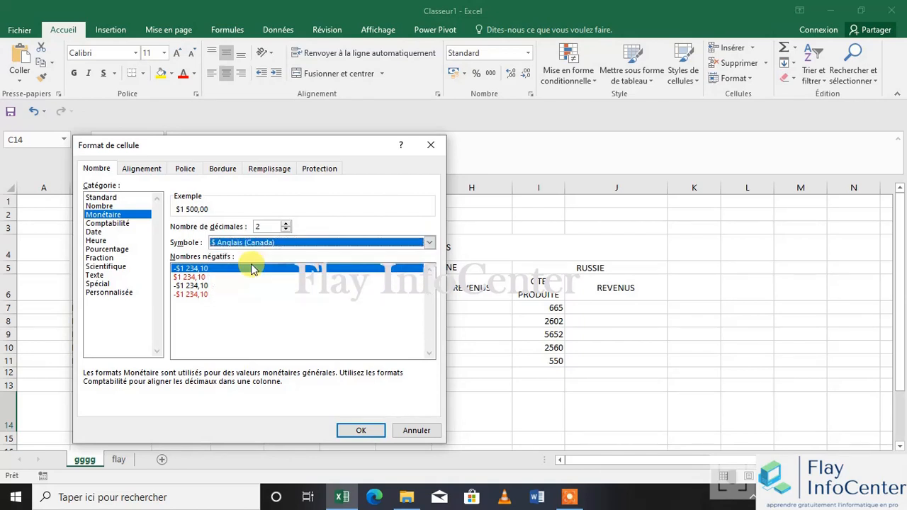
left_click(430, 244)
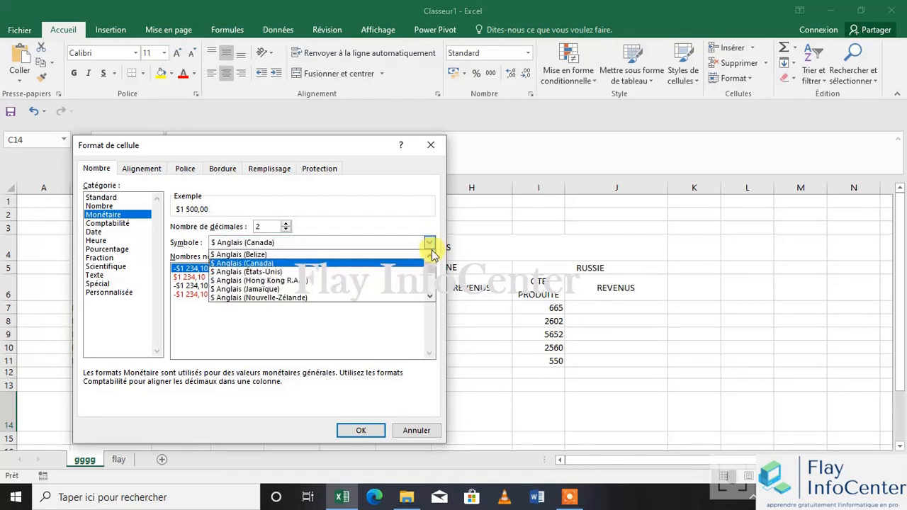
left_click(337, 274)
left_click(361, 430)
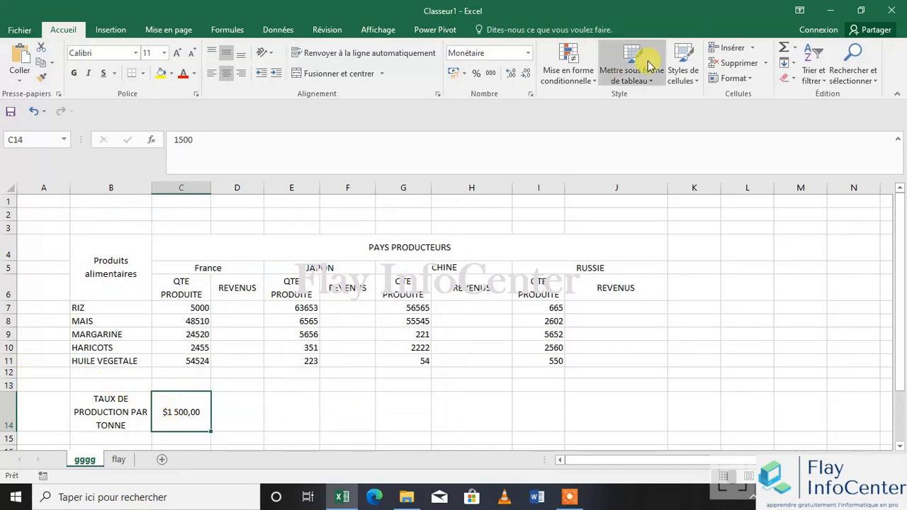
Apply the custom number format # ##0" "$ to C14, based on the existing # ##0 code
left_click(530, 94)
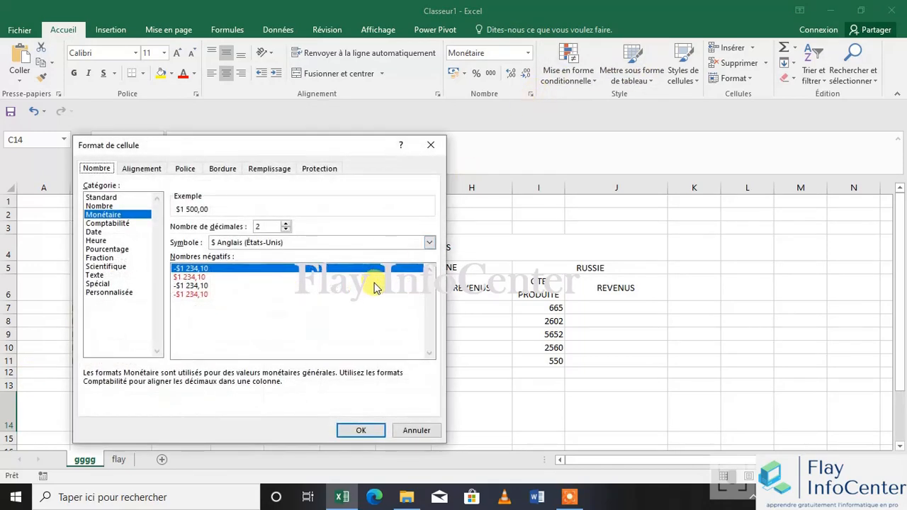
left_click(110, 293)
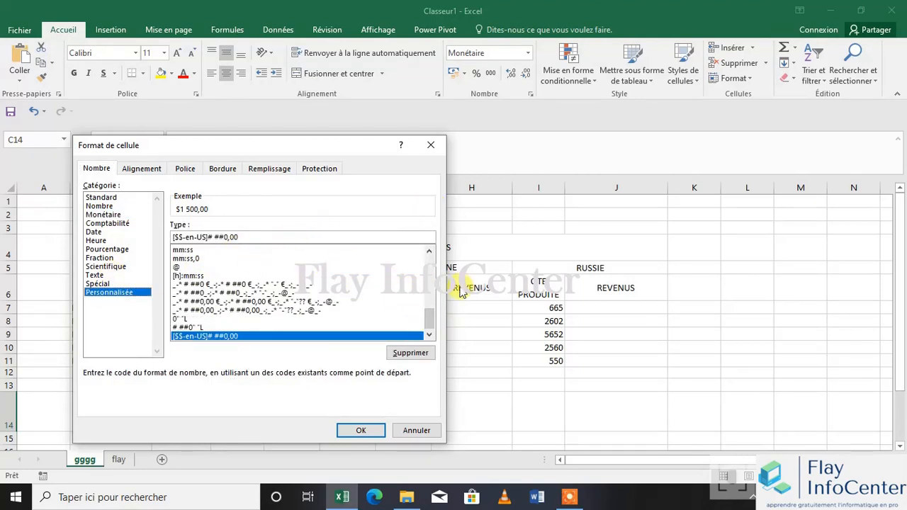
left_click_drag(432, 321, 428, 252)
left_click(181, 275)
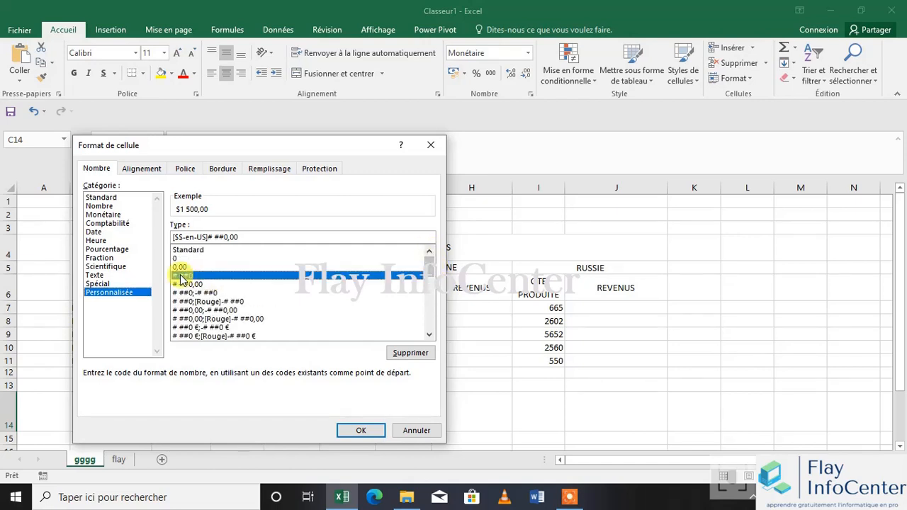
left_click(226, 238)
type("\"")
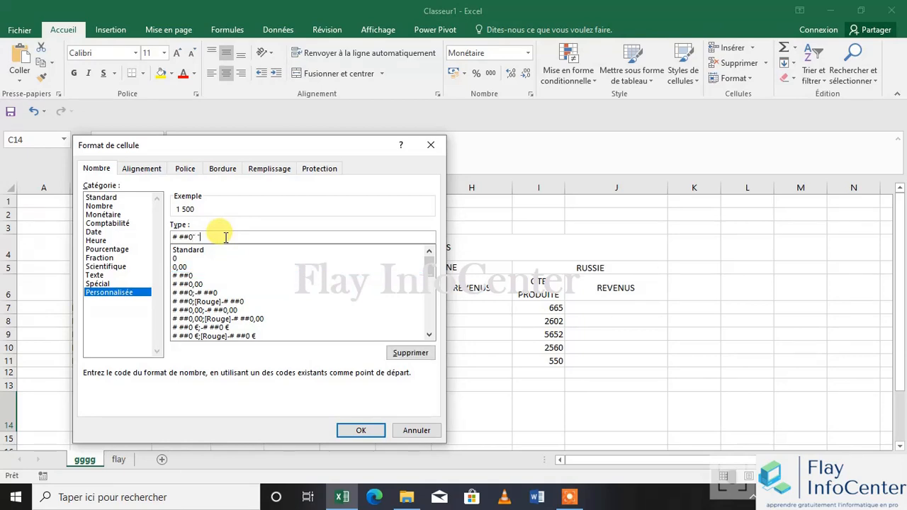
type(" \"$")
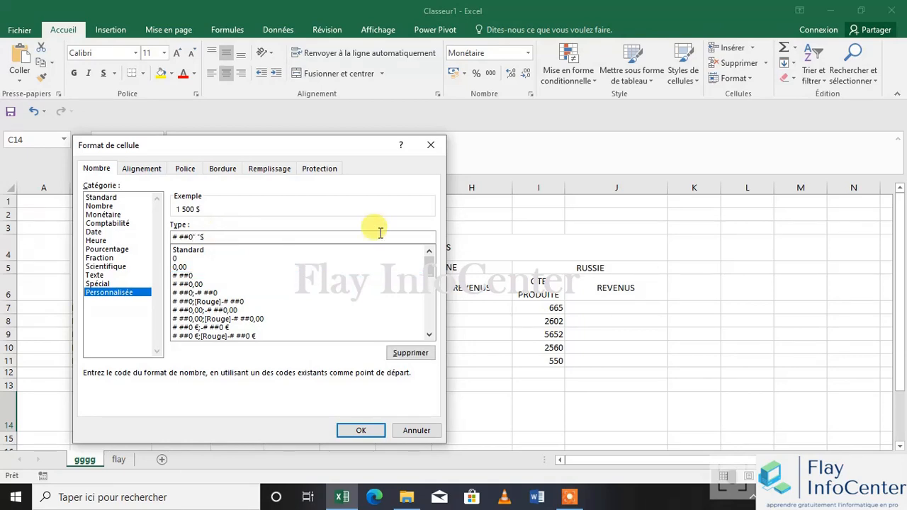
left_click(359, 430)
Enter the formula =C7*$C$14 in D7 for France's rice revenue and fill it down through D11
left_click(258, 306)
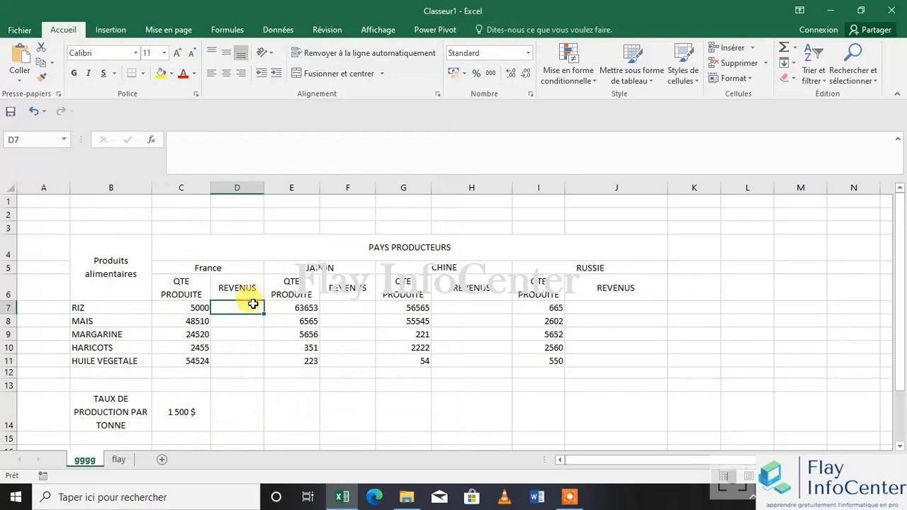
type("=")
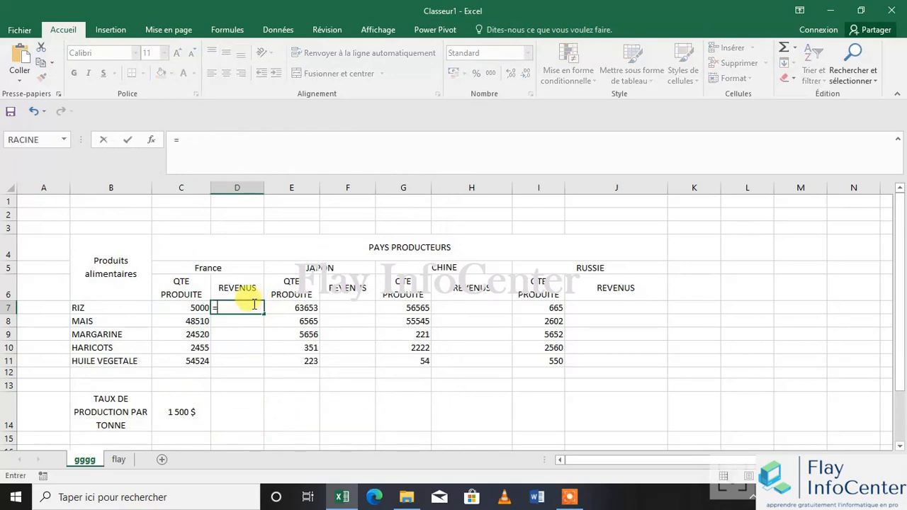
left_click(180, 305)
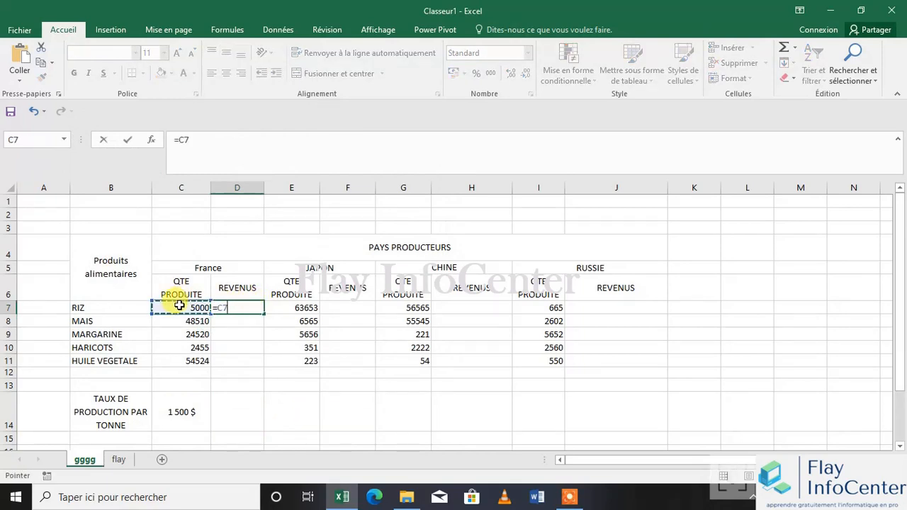
type("*")
left_click(183, 414)
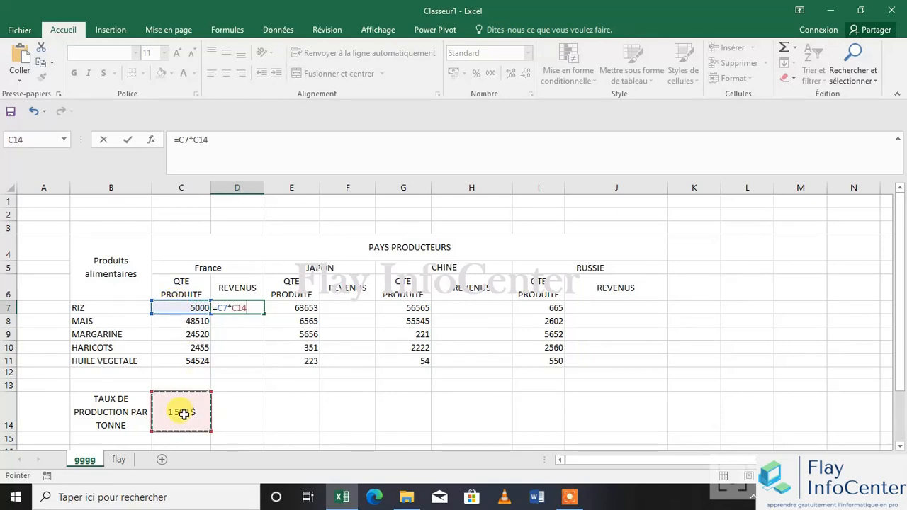
key("super+p")
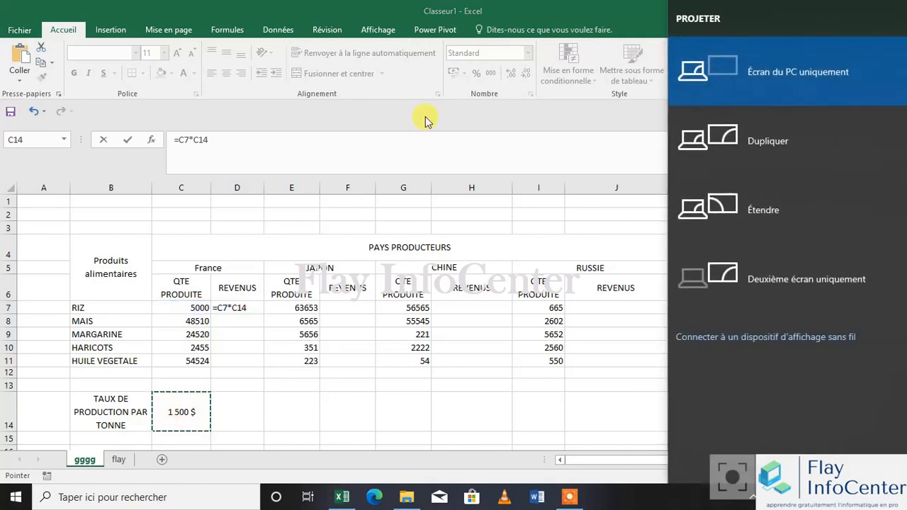
left_click(234, 301)
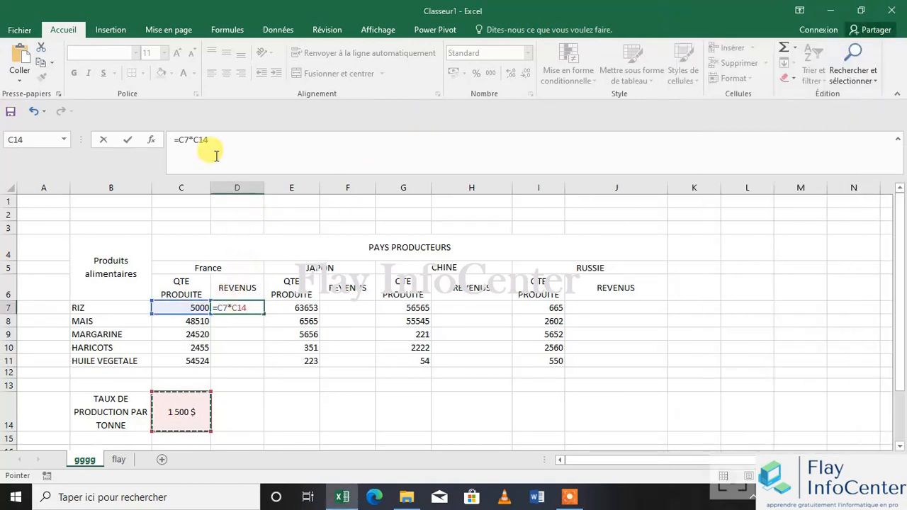
left_click(199, 140)
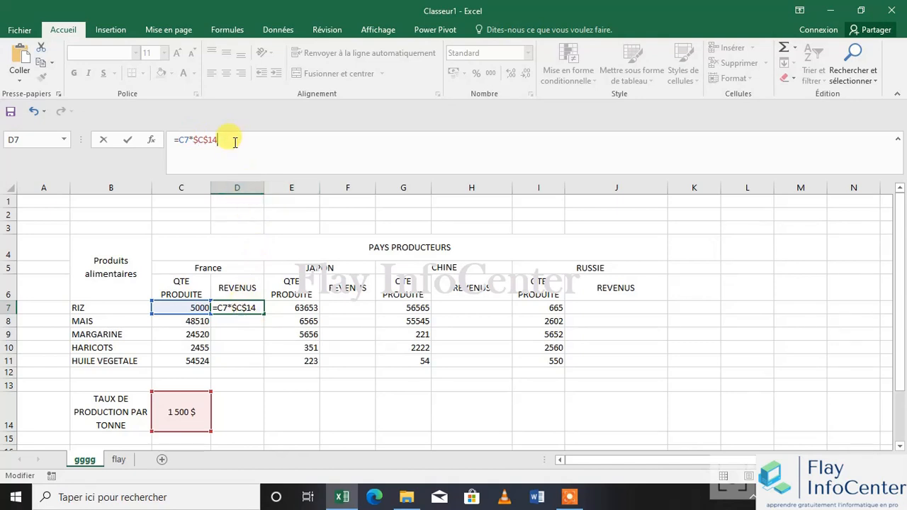
key("Return")
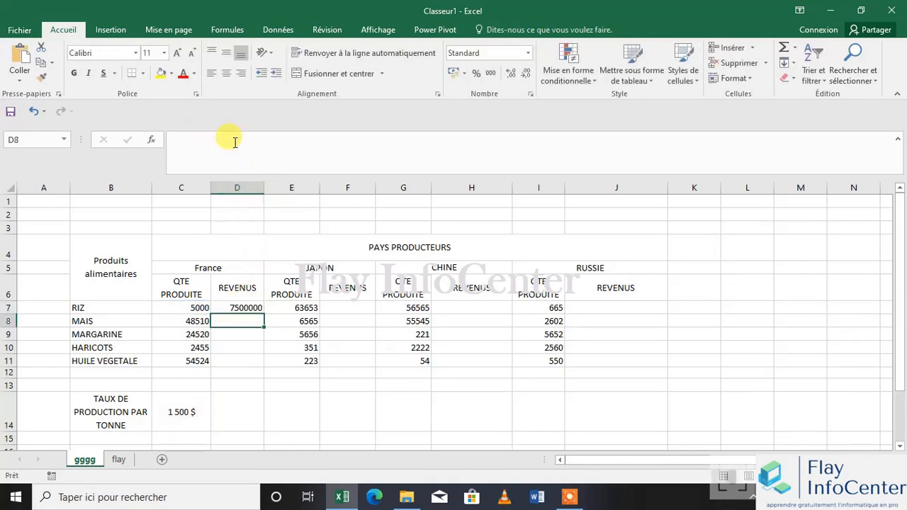
left_click(244, 308)
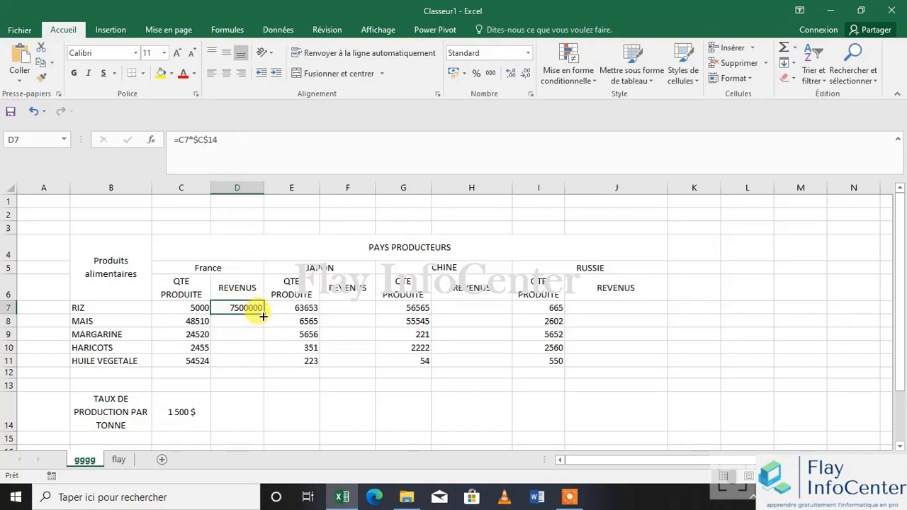
left_click_drag(262, 316, 263, 362)
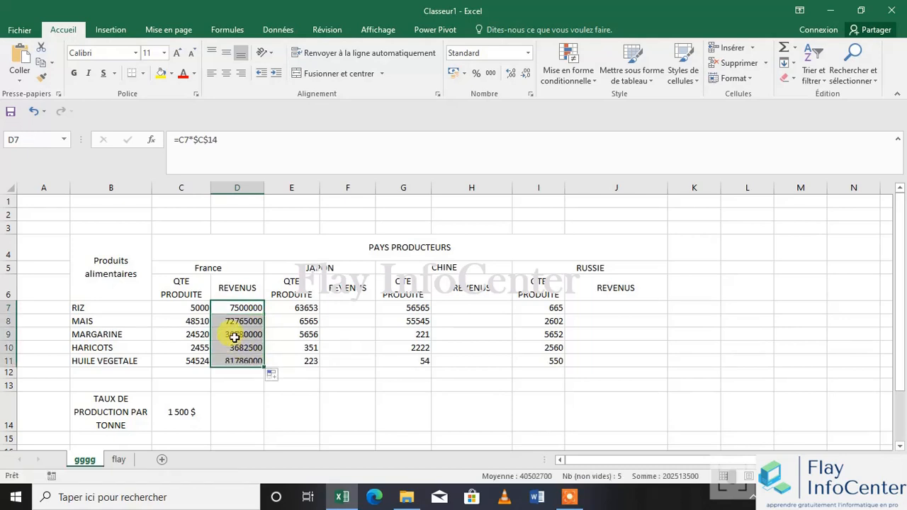
Copy the revenue formula from D7 into F7, H7 and J7 for Japan, China and Russia
left_click(355, 305)
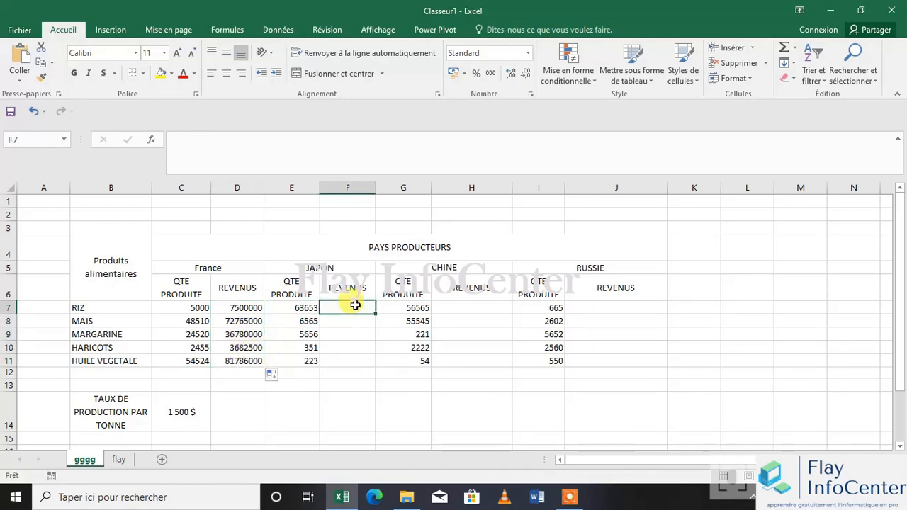
left_click(254, 309)
key("ctrl+c")
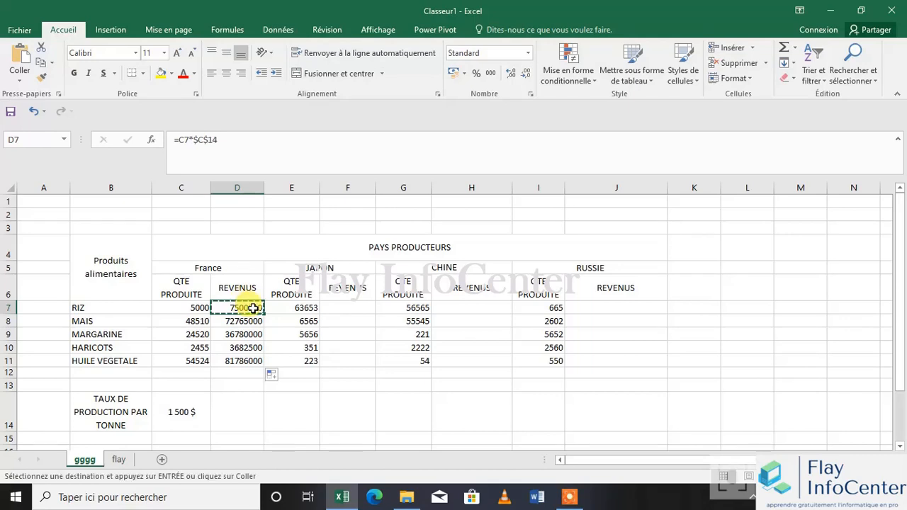
left_click(347, 307)
key("ctrl+v")
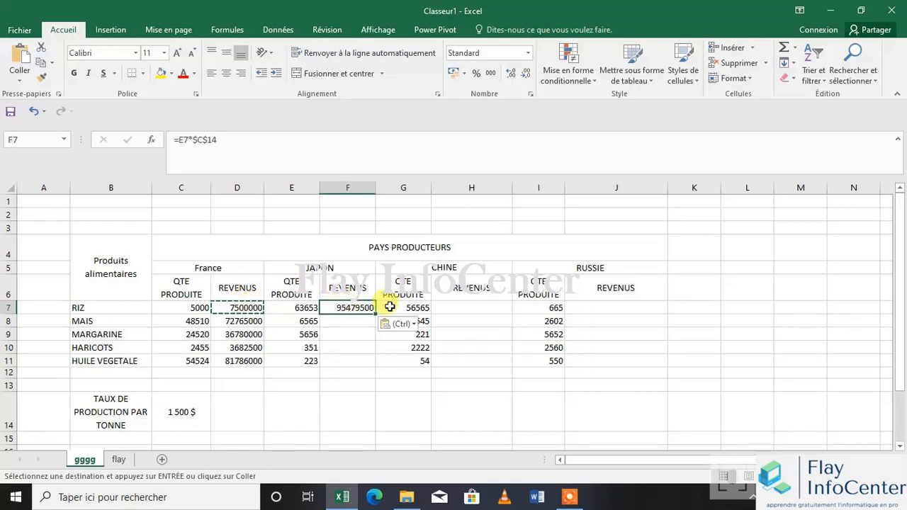
left_click(477, 303)
key("ctrl+v")
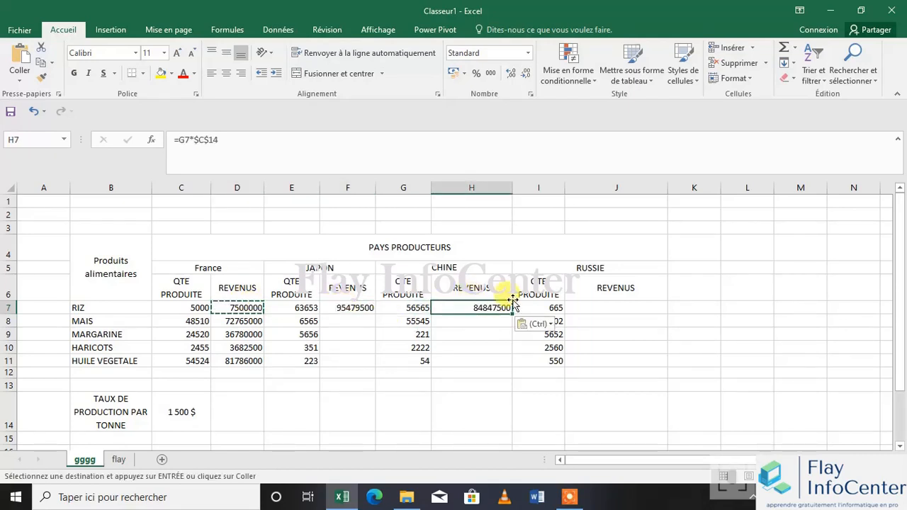
left_click(587, 310)
key("ctrl+v")
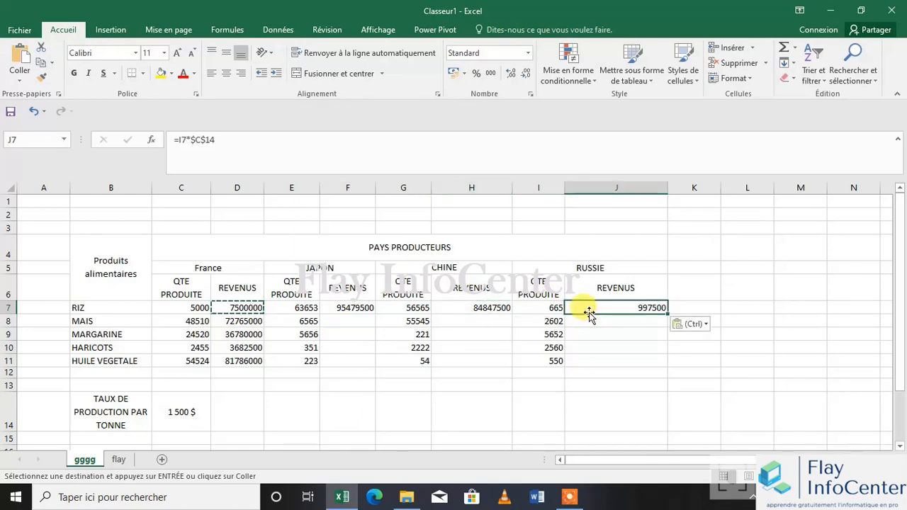
Fill the revenue formulas in F7, H7 and J7 down through row 11
left_click(479, 307, "ctrl")
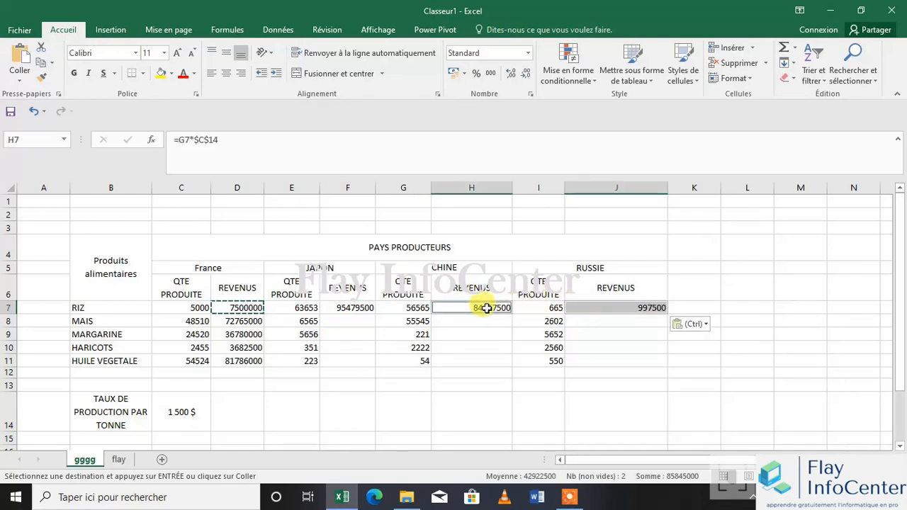
left_click(356, 309, "ctrl")
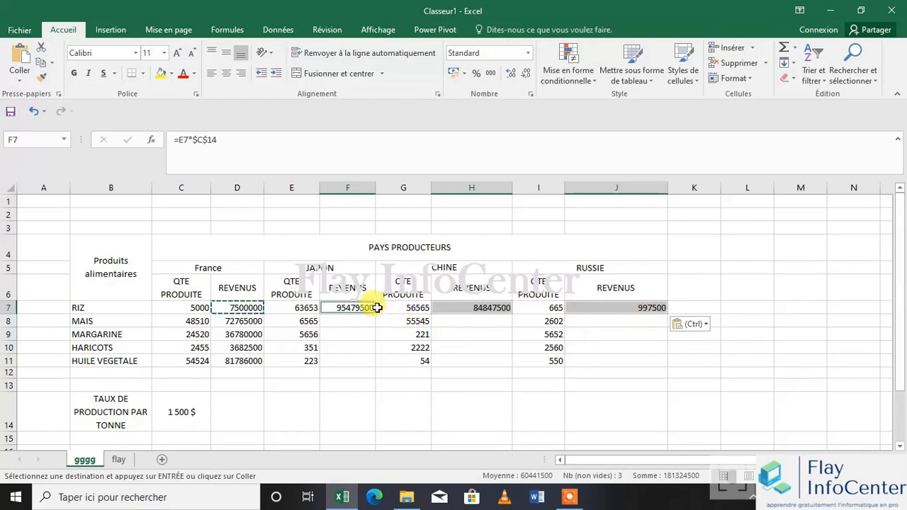
left_click(360, 309)
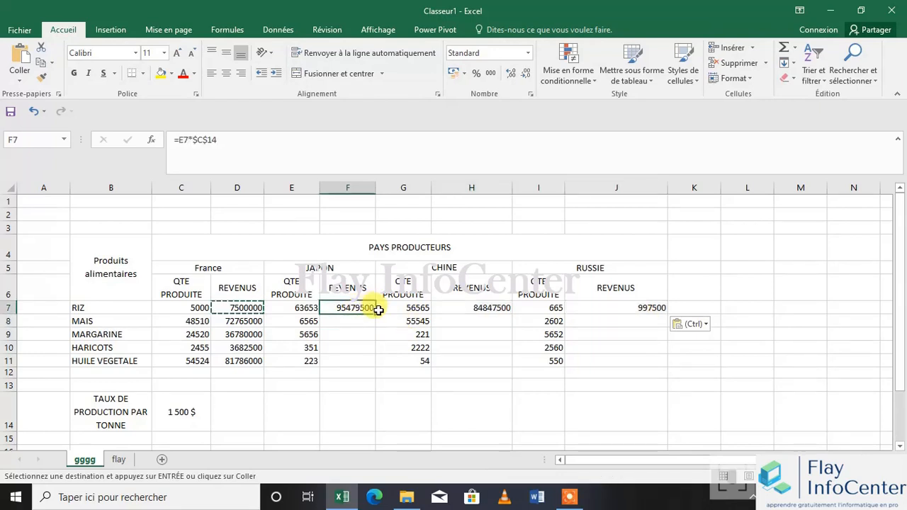
left_click_drag(378, 315, 363, 363)
left_click(496, 307)
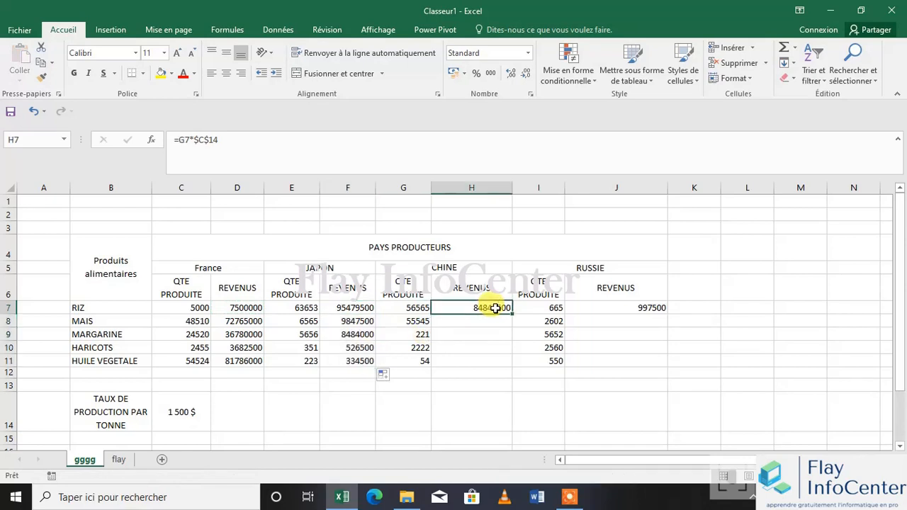
left_click_drag(511, 356, 507, 363)
left_click(630, 307)
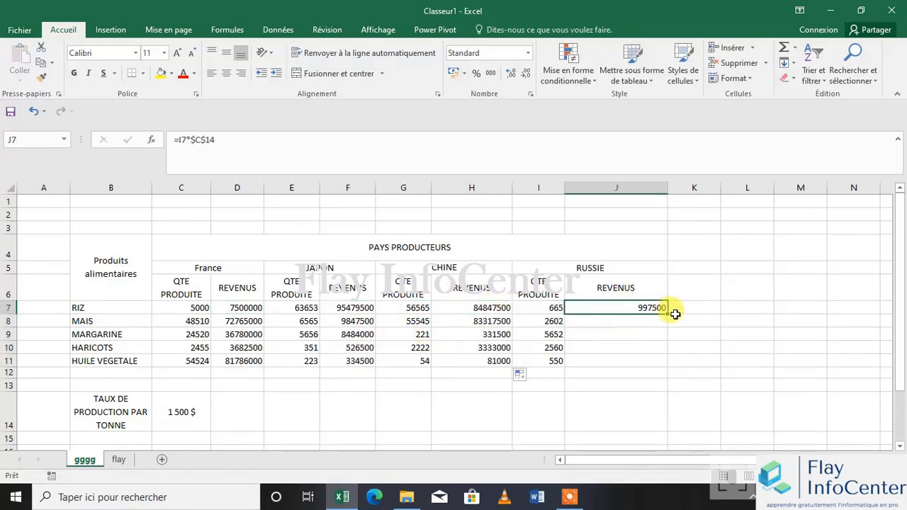
left_click_drag(667, 314, 668, 362)
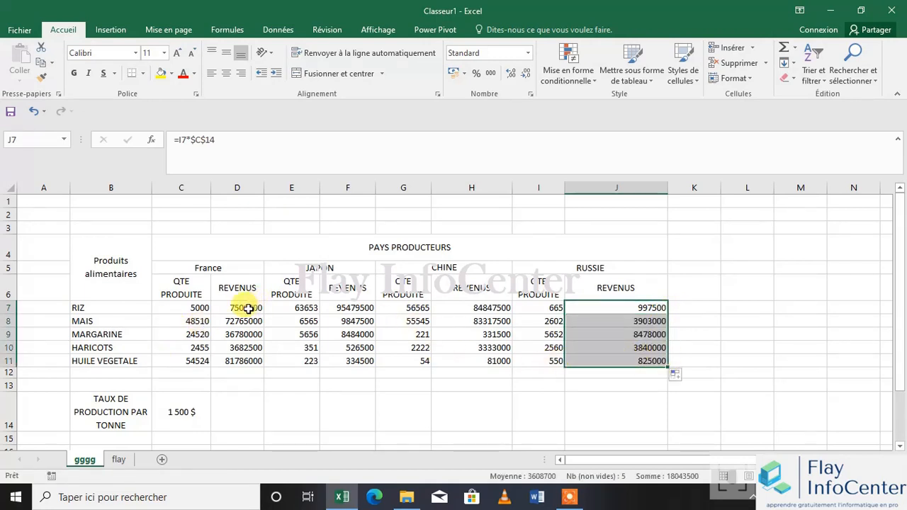
left_click_drag(241, 309, 244, 358)
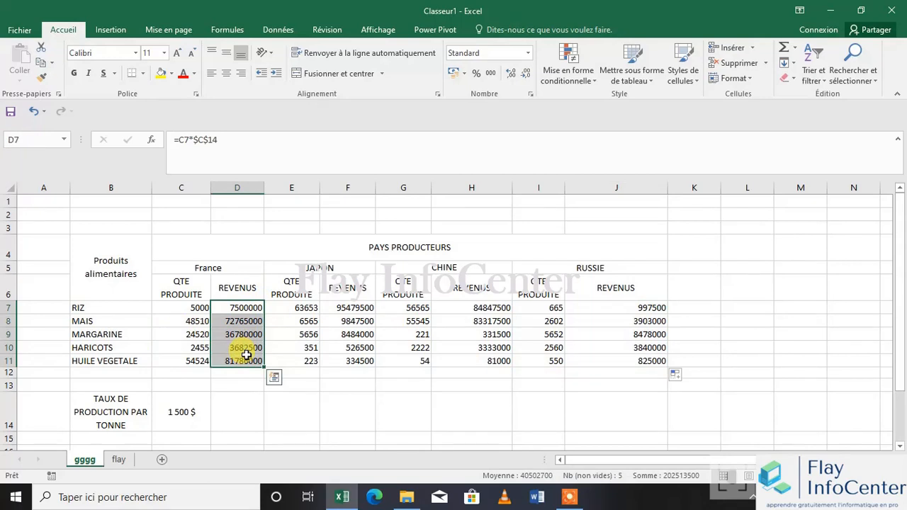
left_click_drag(347, 307, 349, 359, "ctrl")
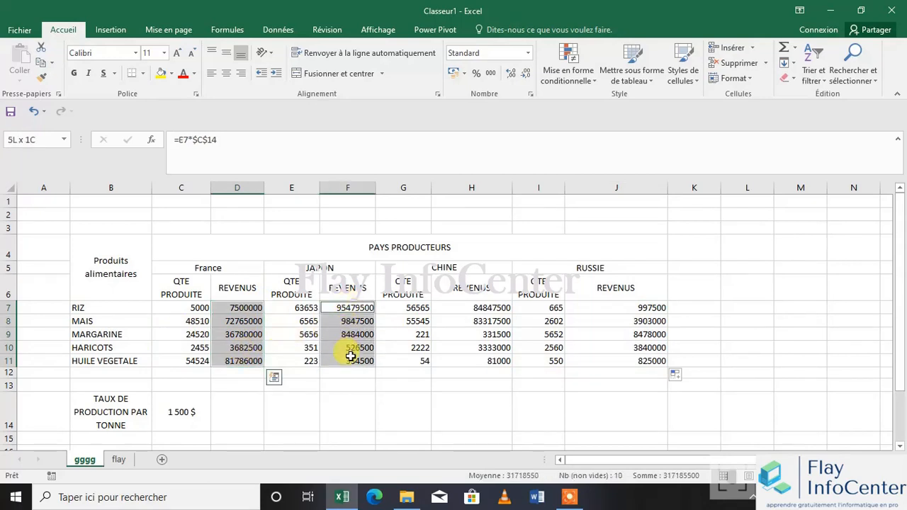
left_click(539, 308, "ctrl")
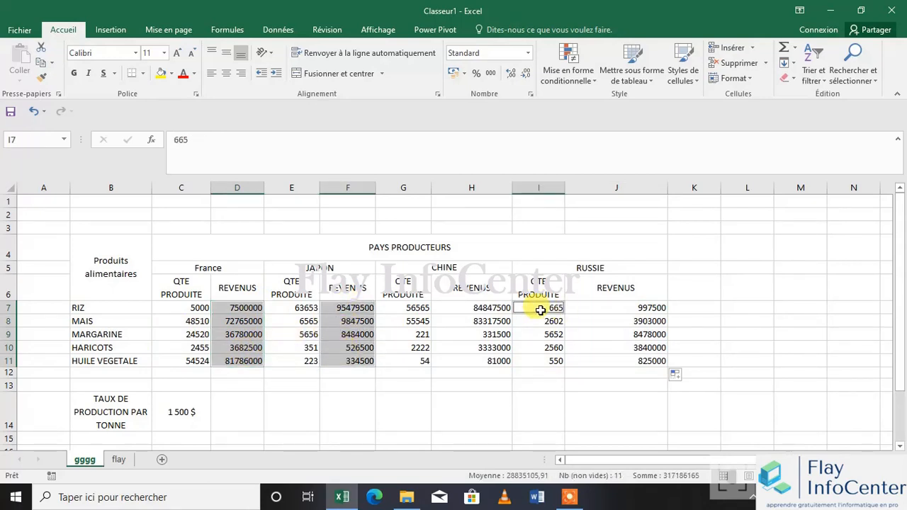
left_click(496, 320, "ctrl")
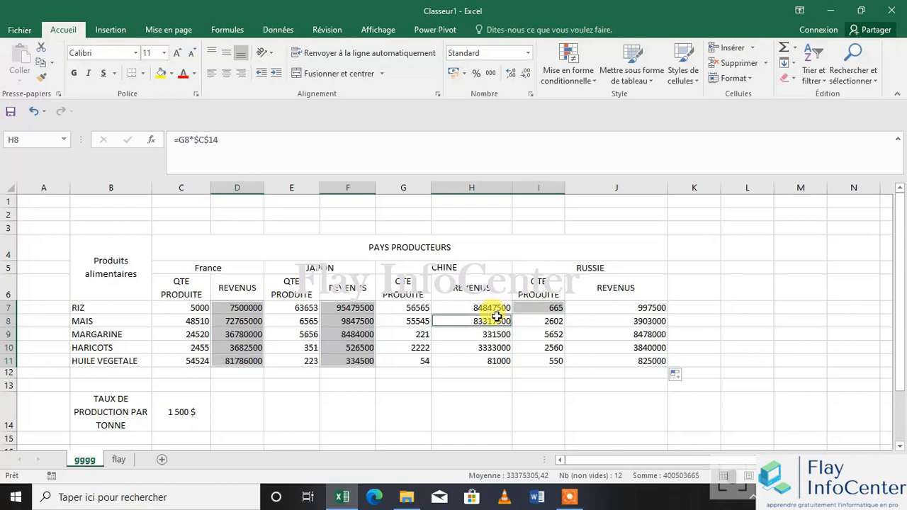
left_click(432, 373)
Apply the custom number format # ##0" "$ to the revenue ranges D7:D11, F7:F11, H7:H11 and J7:J11, based on the # ##0 code
left_click(347, 309)
left_click_drag(347, 311, 349, 358)
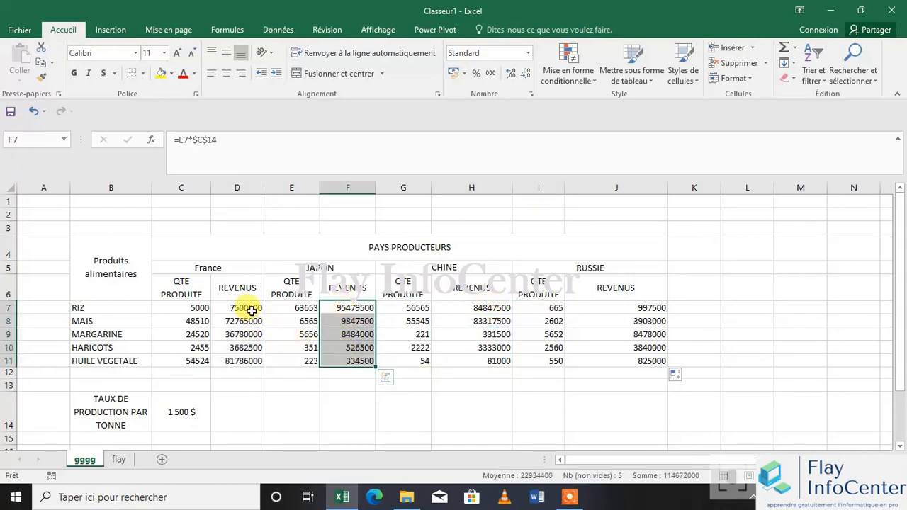
left_click_drag(251, 308, 249, 359)
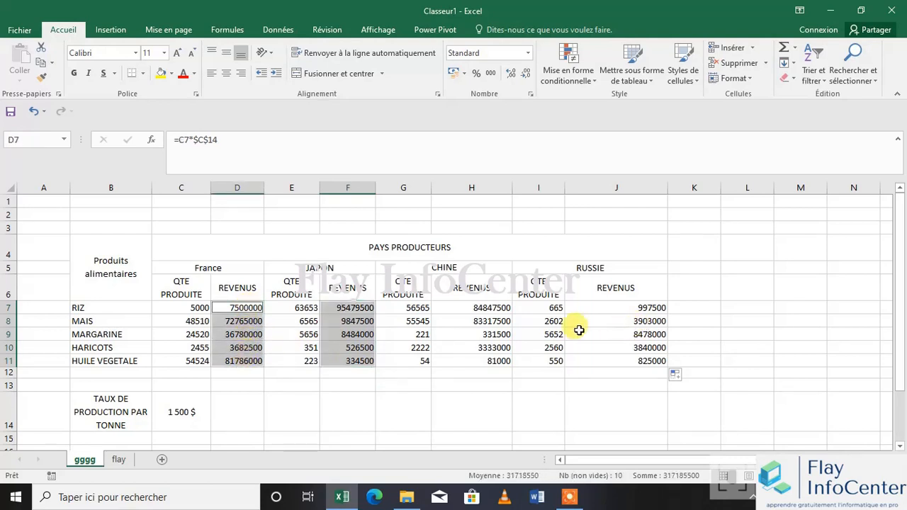
left_click_drag(634, 307, 633, 360)
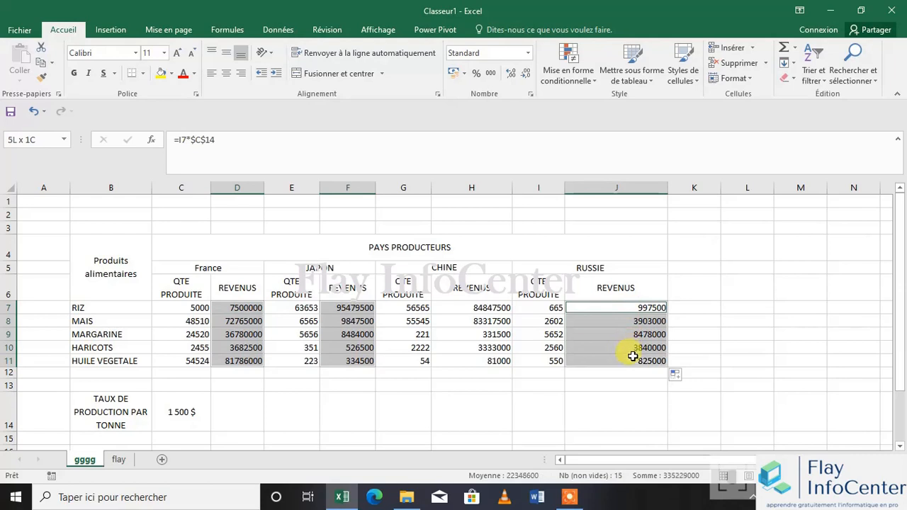
left_click(472, 309, "ctrl")
left_click_drag(471, 309, 460, 360)
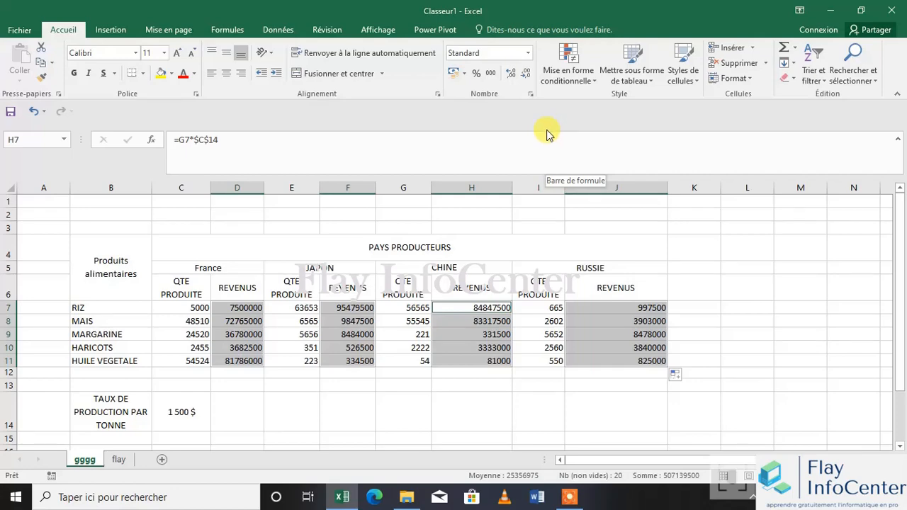
left_click(530, 94)
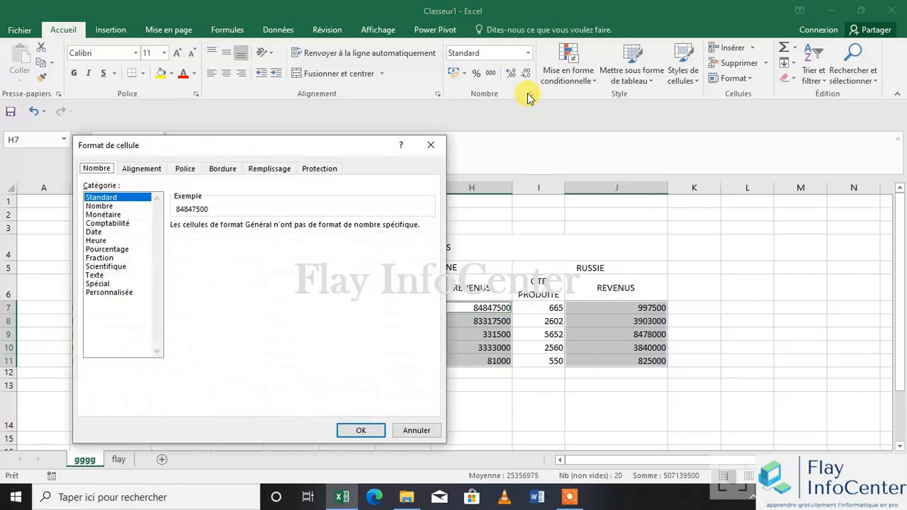
left_click(107, 292)
left_click(180, 275)
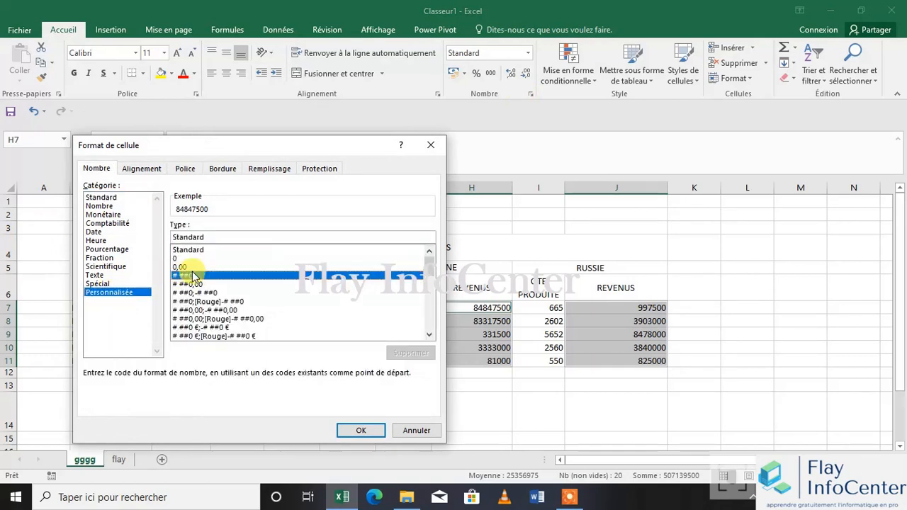
left_click(202, 237)
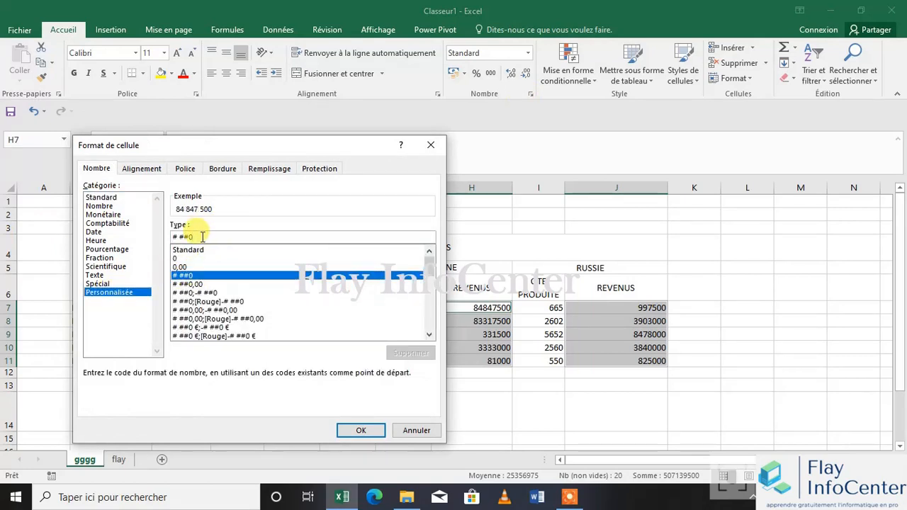
type("\" \"$")
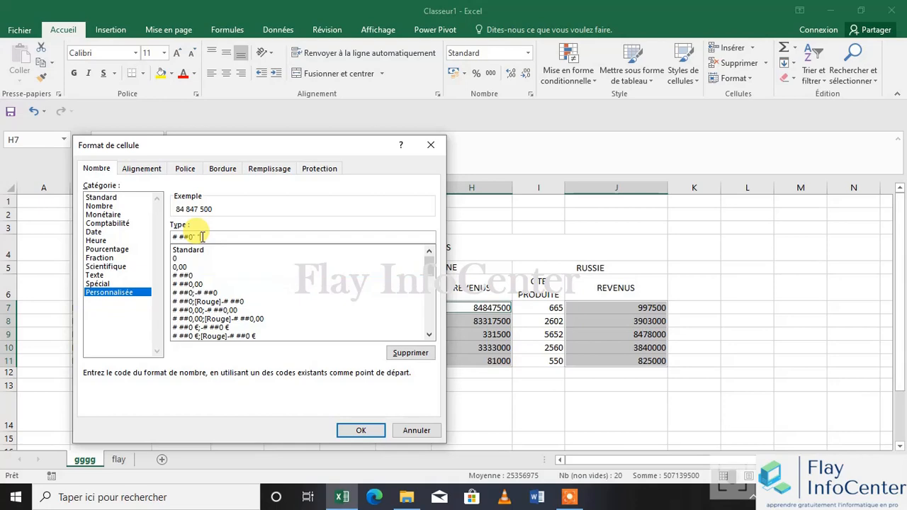
left_click(358, 430)
left_click(251, 415)
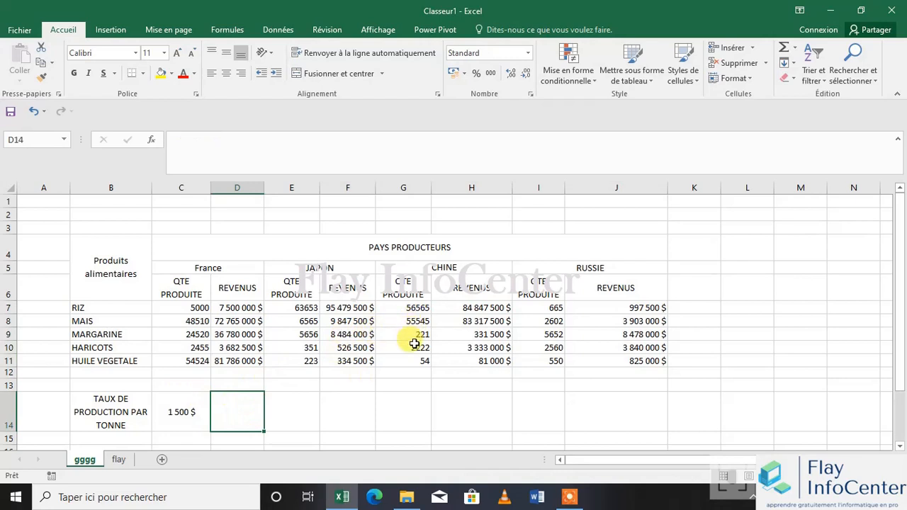
Apply the custom number format # ##0" "T to the produced quantities in C7:C11, E7:E11, G7:G11 and I7:I11, based on the # ##0 code
left_click_drag(195, 308, 189, 358)
left_click_drag(303, 309, 306, 359)
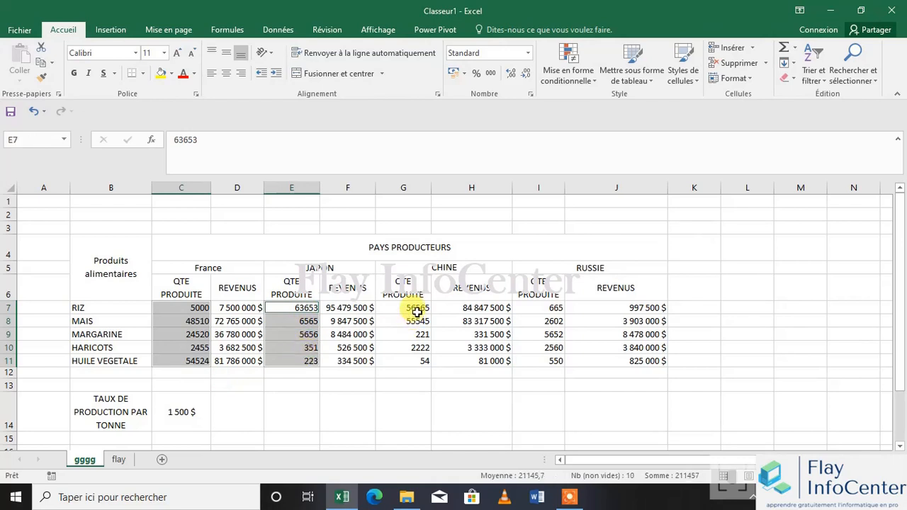
left_click_drag(415, 307, 415, 360)
left_click_drag(530, 309, 529, 362)
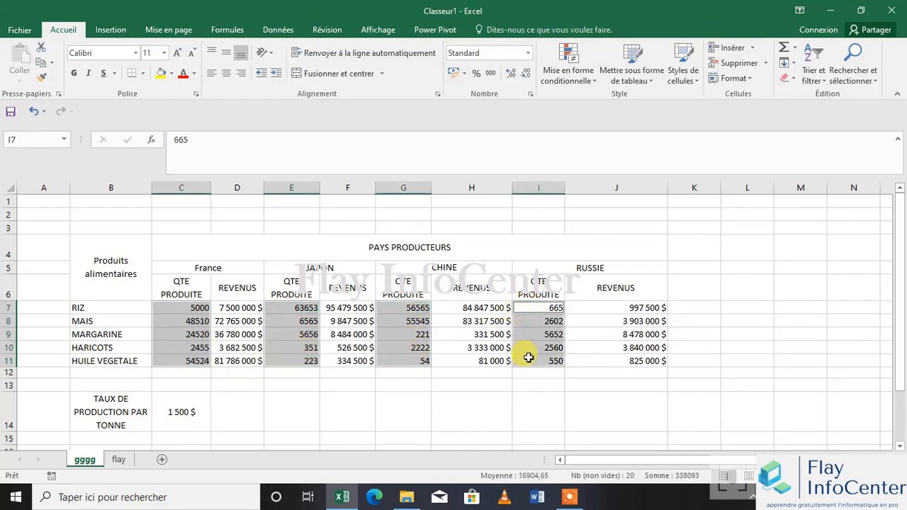
left_click(529, 94)
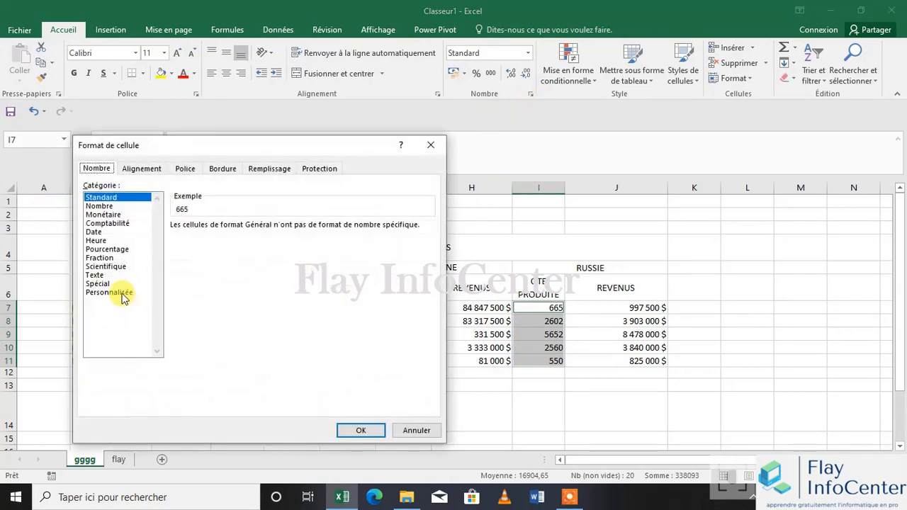
left_click(119, 292)
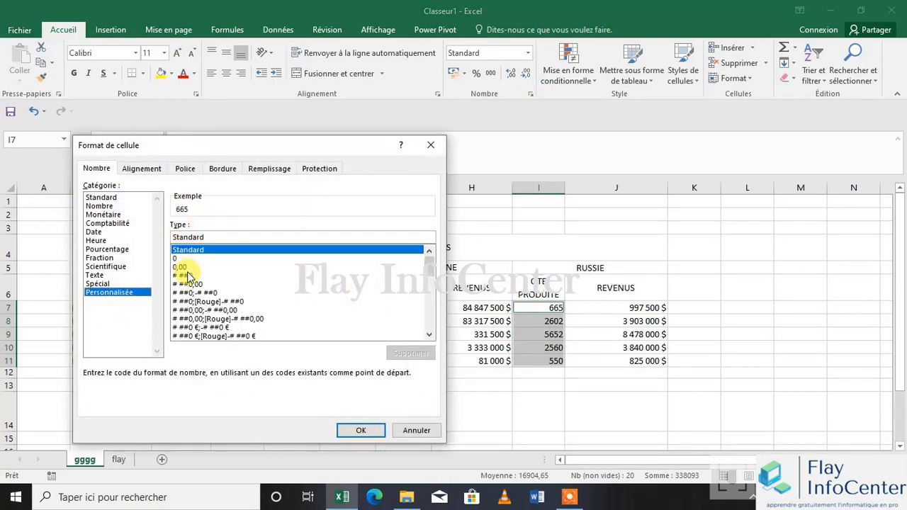
left_click(187, 276)
left_click(202, 236)
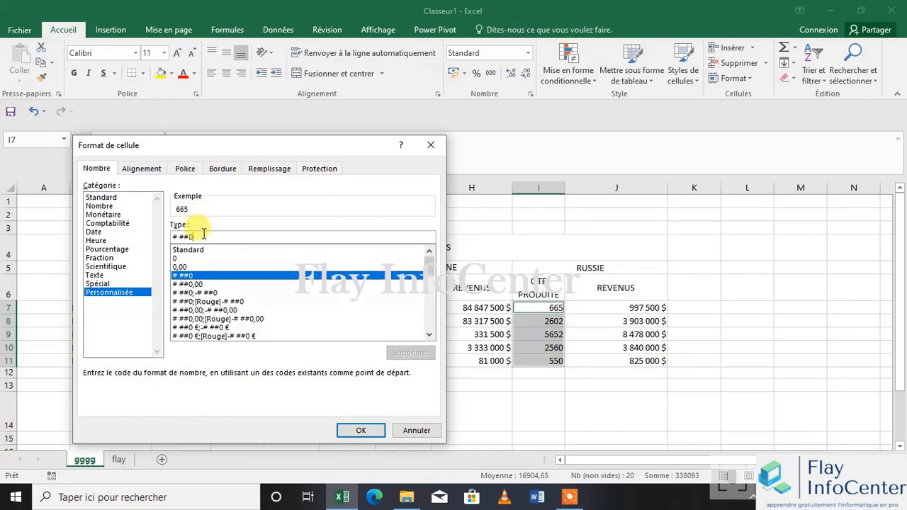
type("\" \"T")
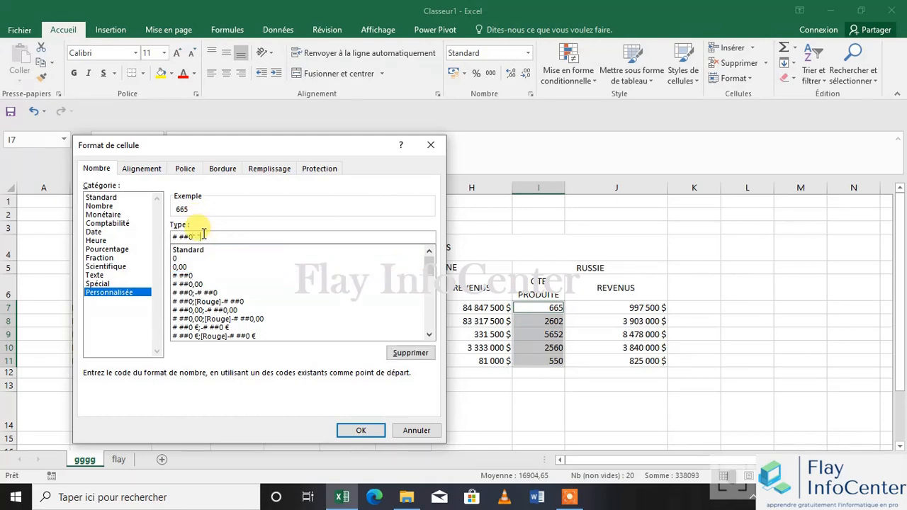
left_click(365, 430)
left_click(354, 415)
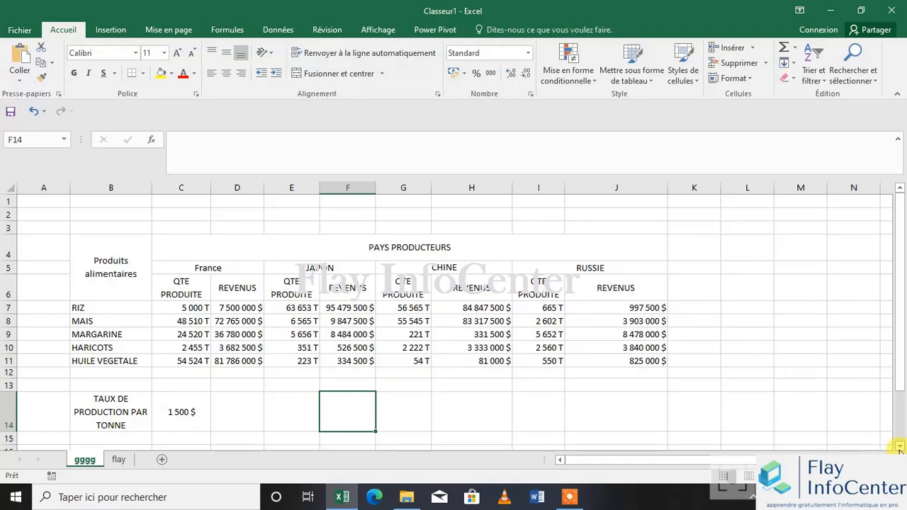
Insert an empty 2D clustered column chart on the sheet
left_click(111, 30)
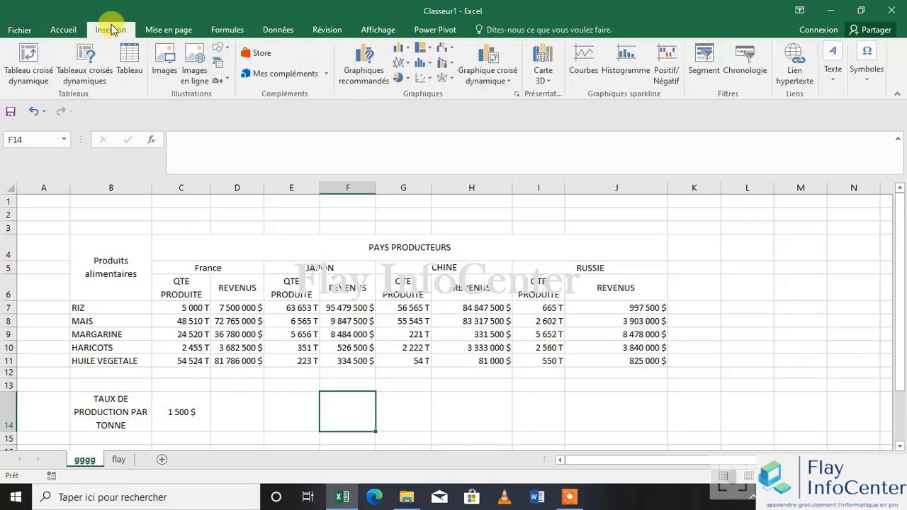
left_click(411, 52)
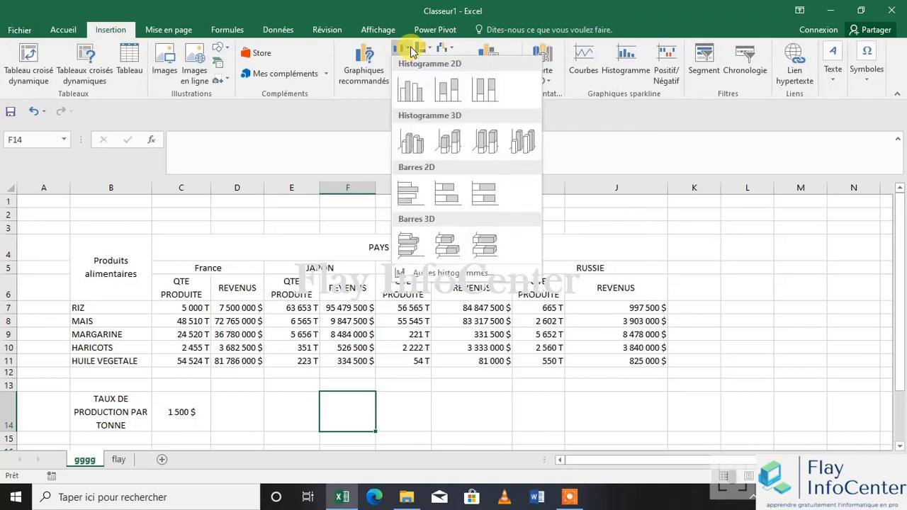
left_click(414, 95)
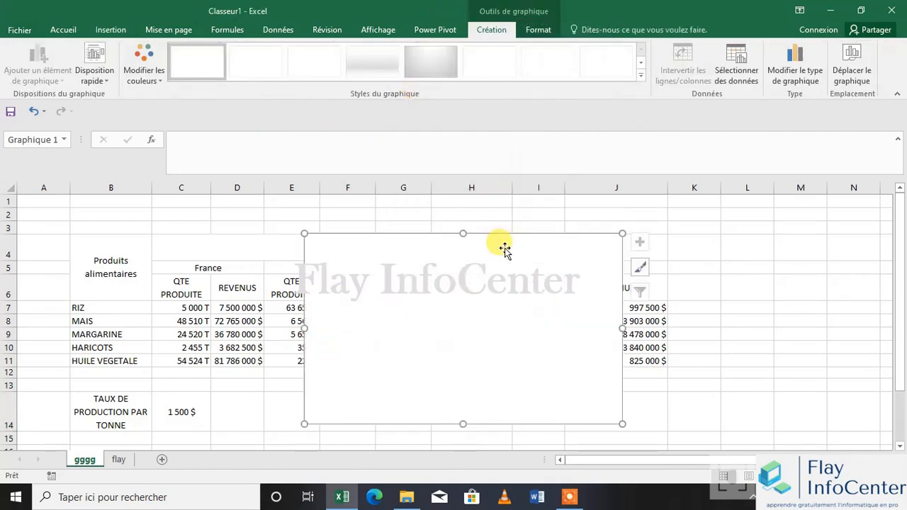
Add a chart data series named Qte Produite/France with France's produced quantities in C7:C11 as its values
left_click(736, 60)
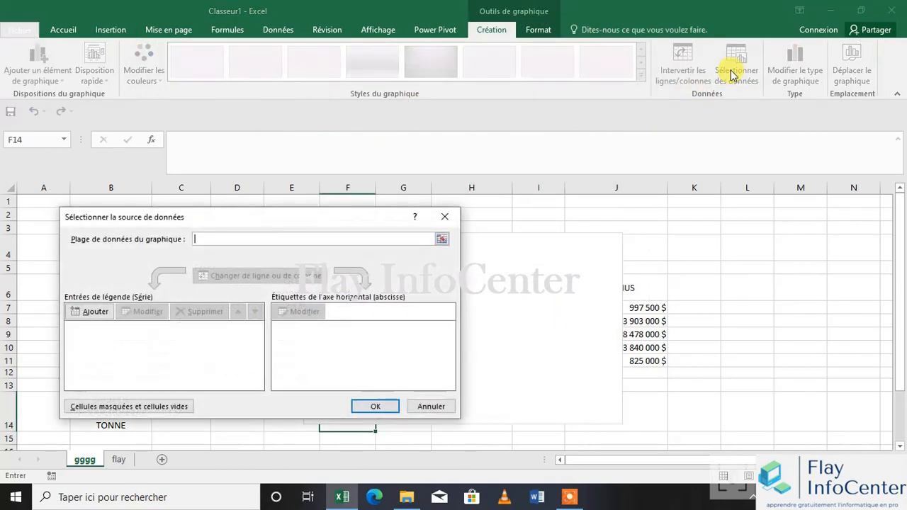
left_click(98, 315)
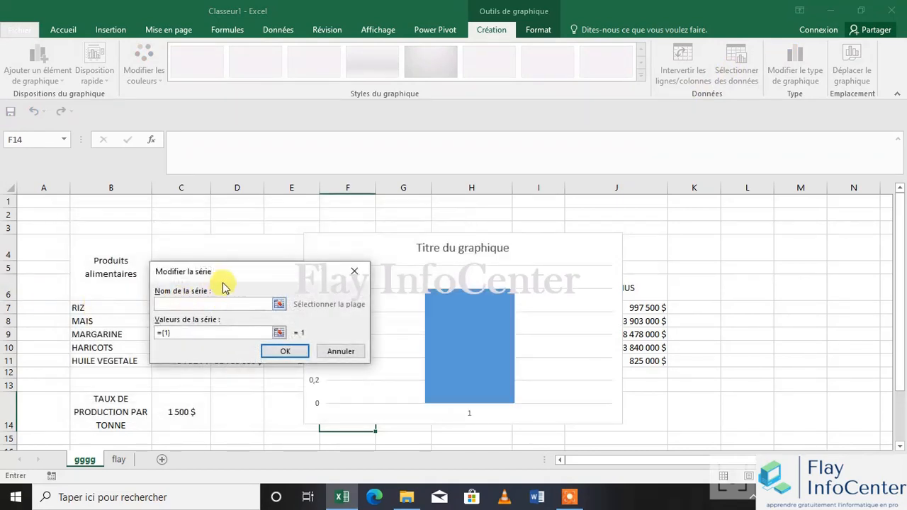
left_click_drag(231, 272, 513, 171)
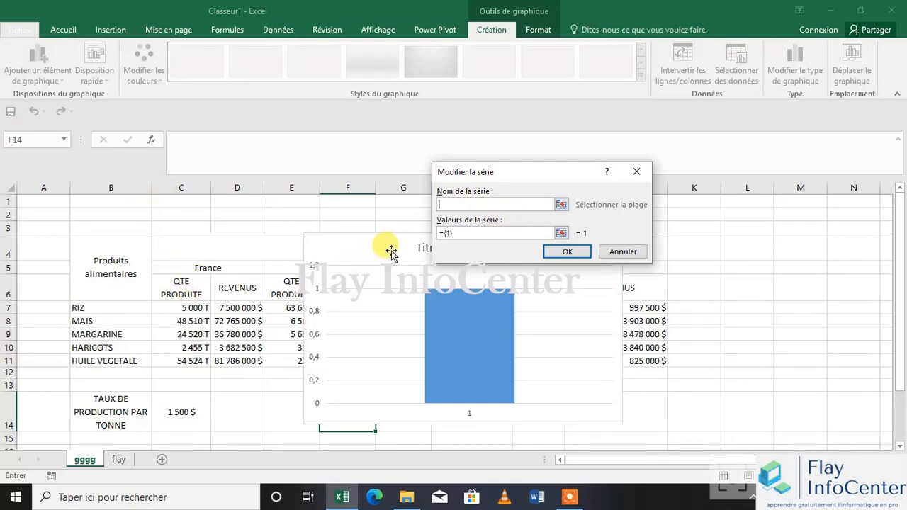
left_click(560, 233)
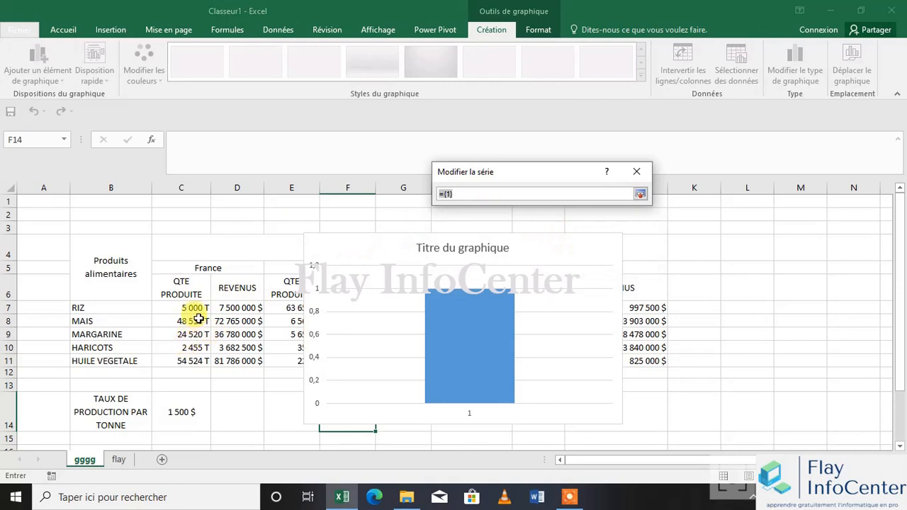
left_click(195, 308)
left_click_drag(197, 306, 202, 360)
left_click(640, 194)
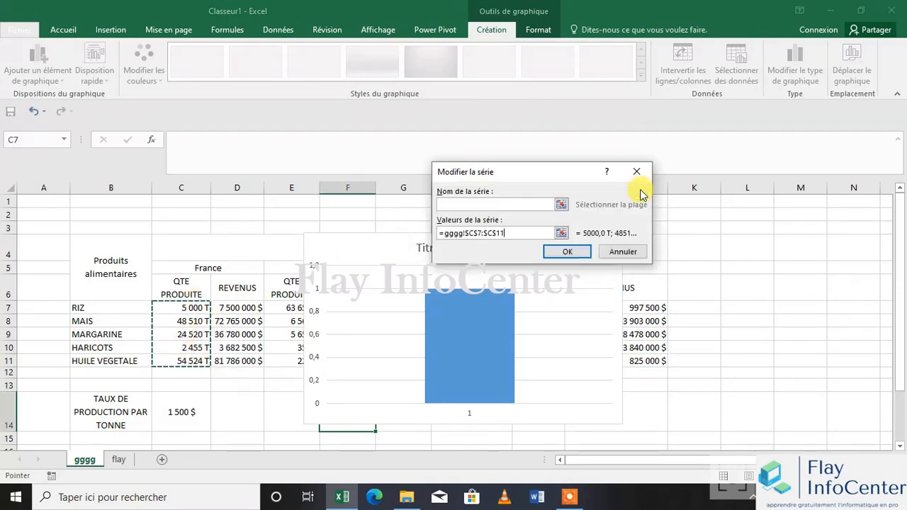
left_click(470, 205)
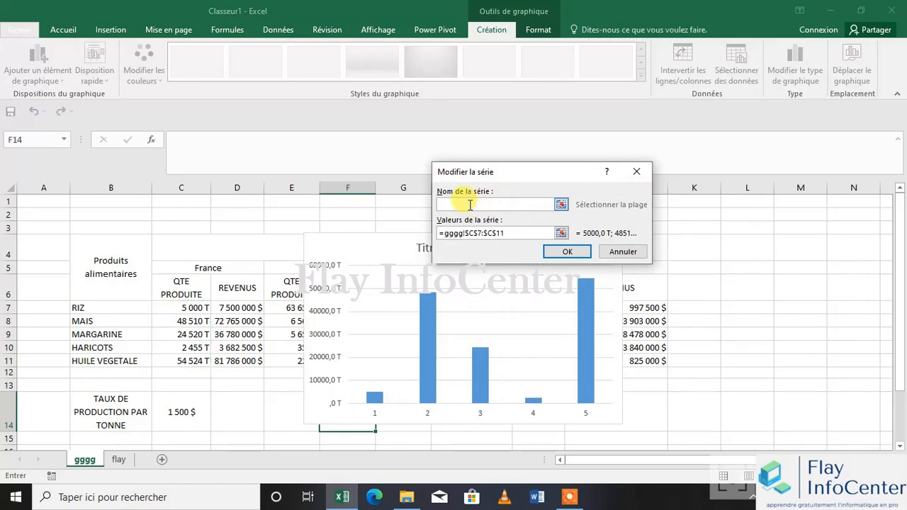
type("qte")
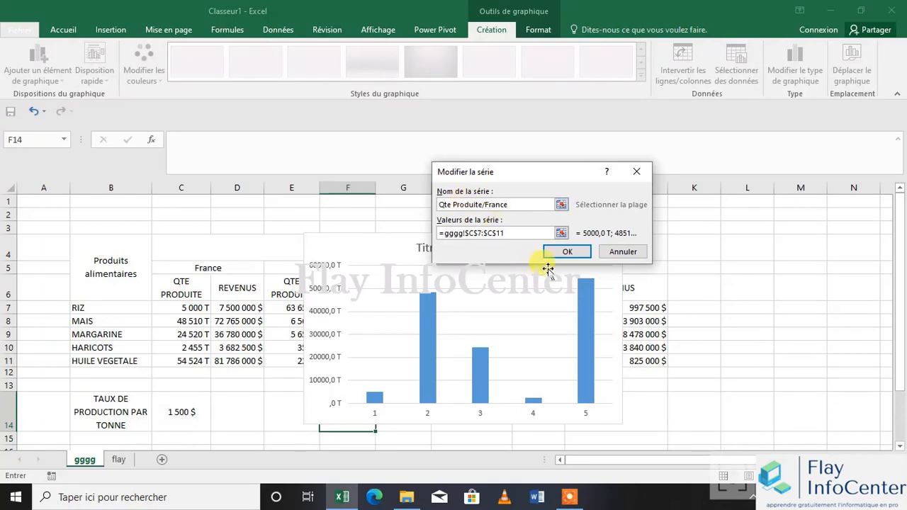
left_click(567, 253)
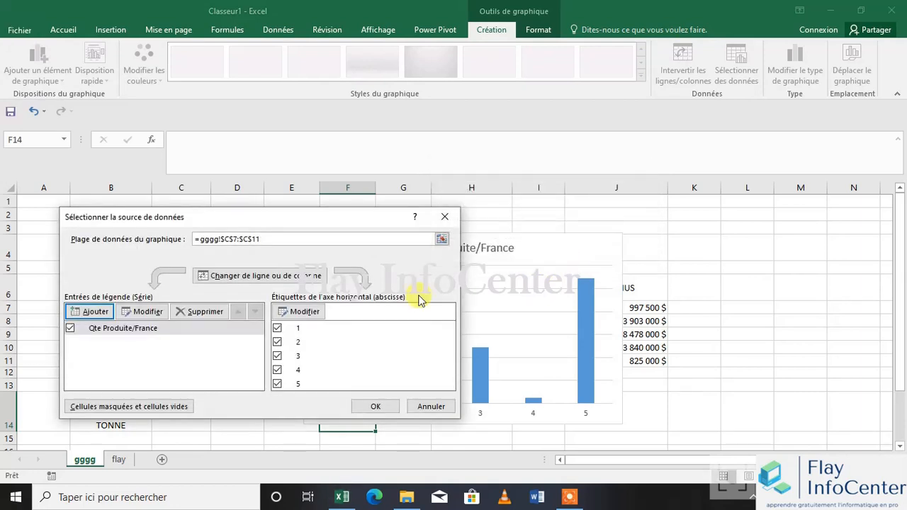
Add a second data series named Qte produite/Japon with the values E7:E11 and accept the chart's data source
left_click(97, 335)
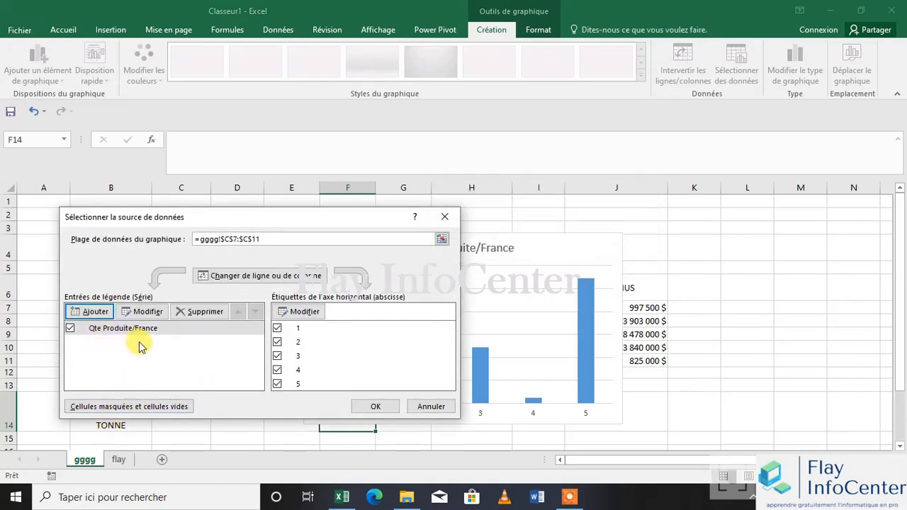
left_click(96, 312)
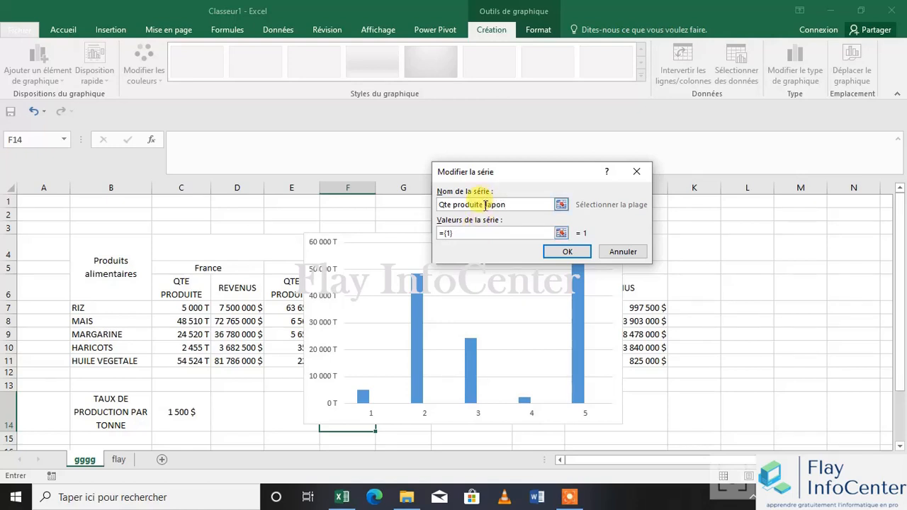
left_click_drag(543, 170, 673, 200)
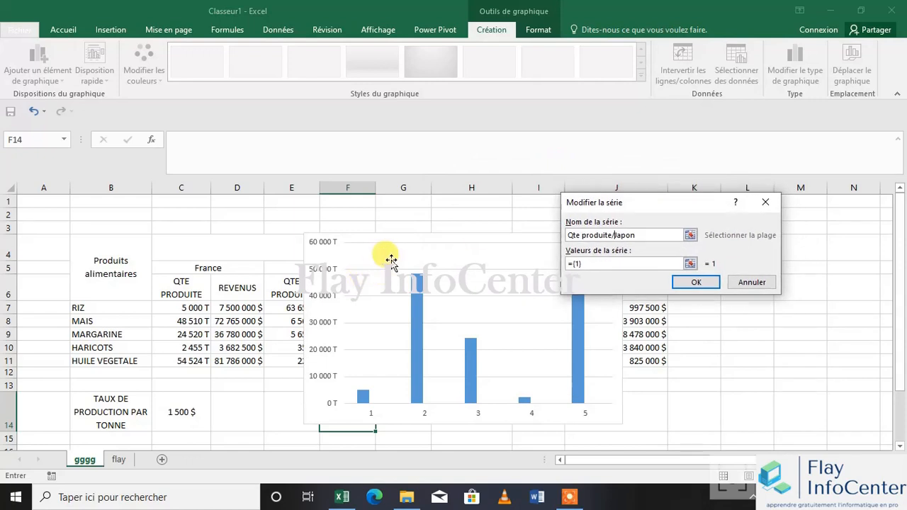
left_click(689, 264)
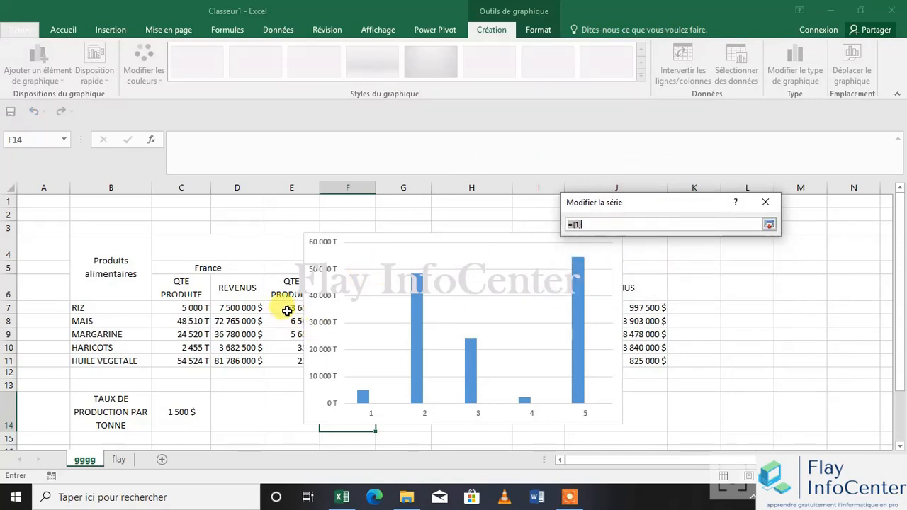
left_click_drag(287, 310, 286, 360)
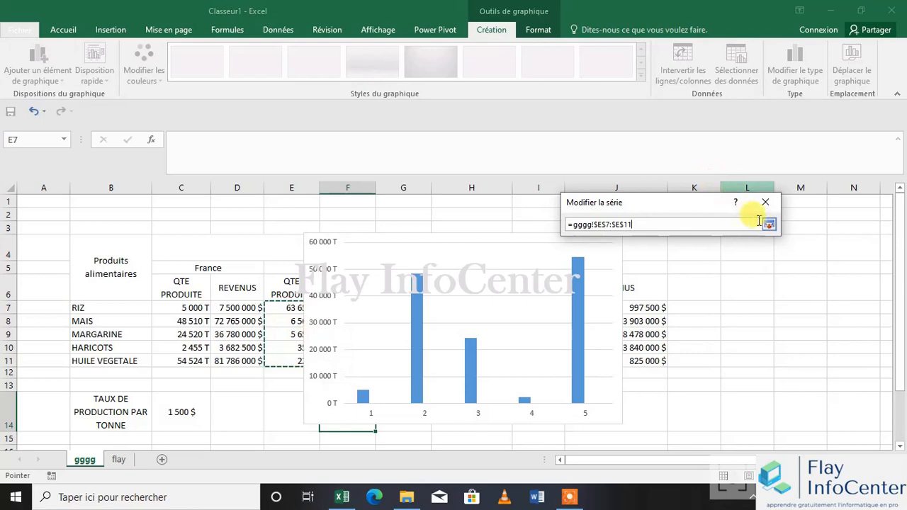
left_click(768, 224)
left_click(695, 281)
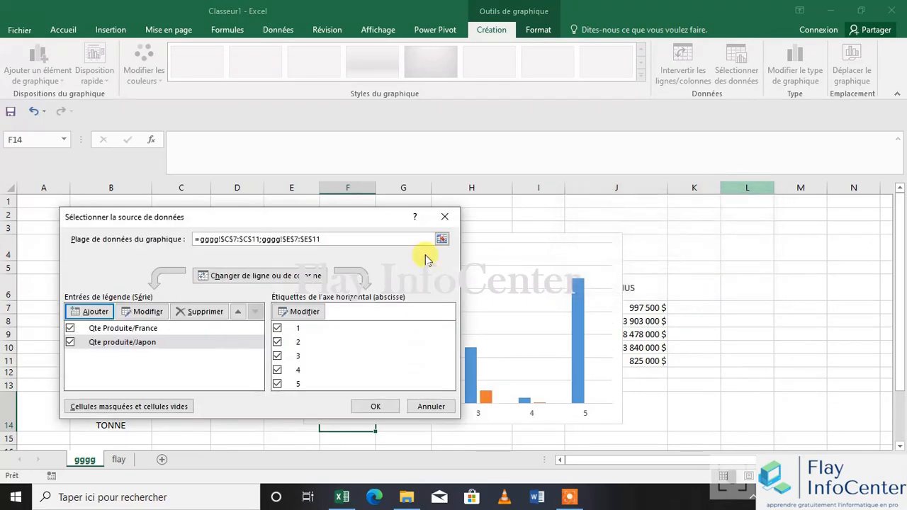
left_click_drag(344, 223, 903, 225)
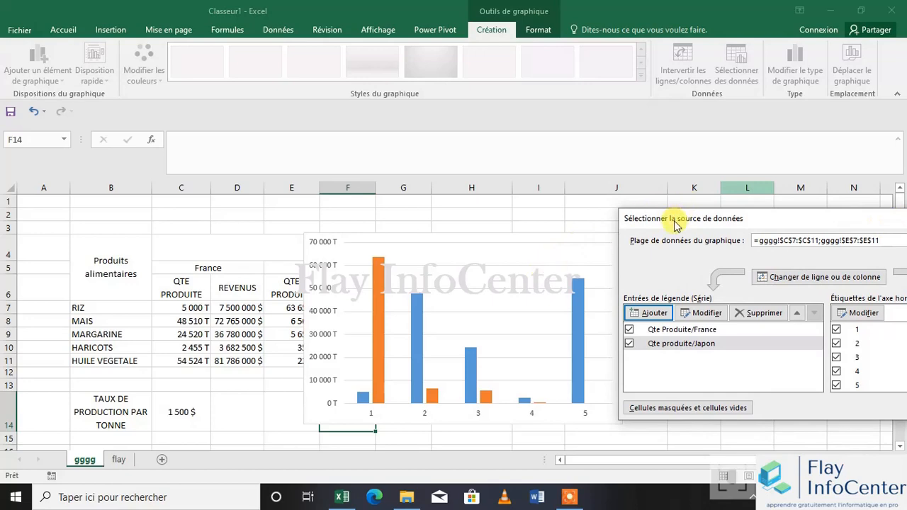
left_click_drag(674, 225, 107, 192)
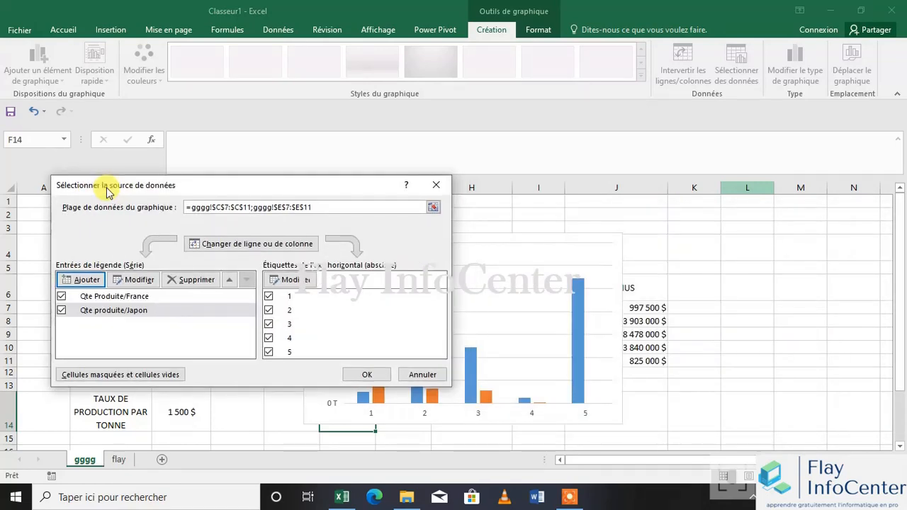
left_click(365, 373)
left_click(481, 251)
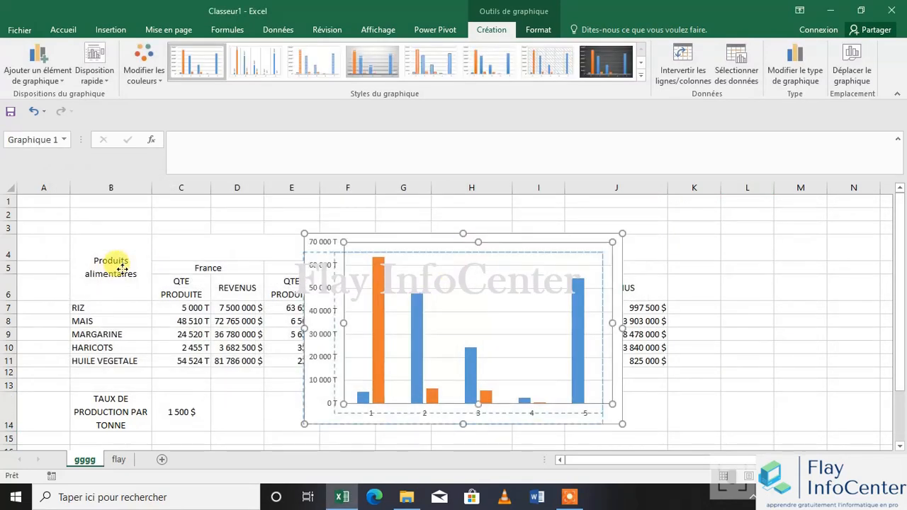
left_click_drag(122, 268, 223, 265)
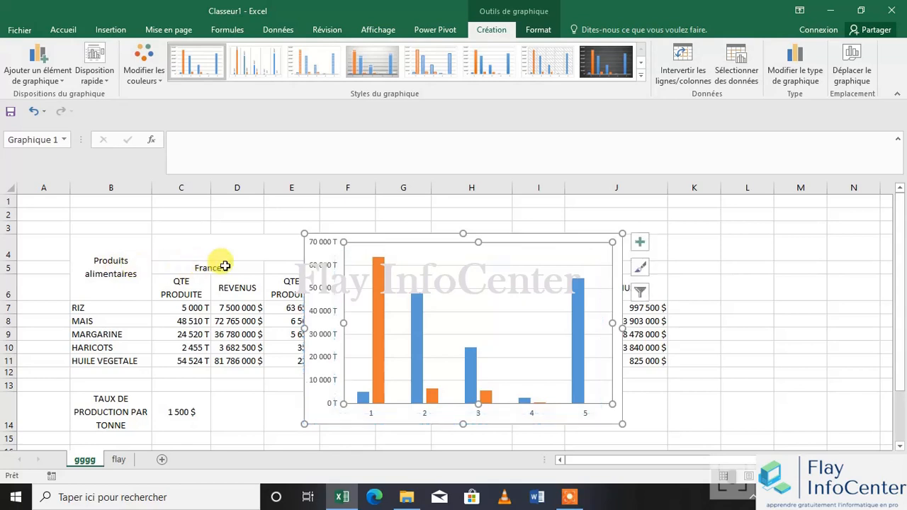
left_click(35, 112)
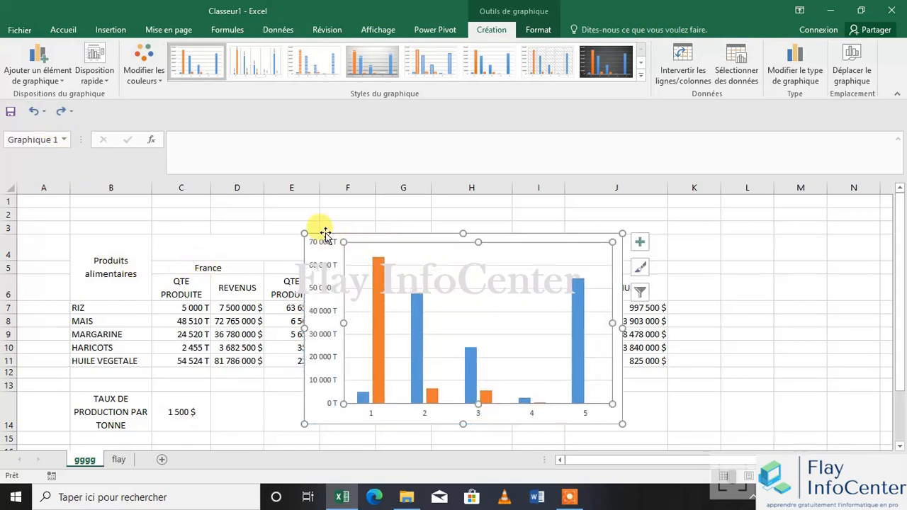
Move the chart over columns A to F to uncover China's data, and add the series Qte produite/Chine with the values G7:G11
left_click_drag(324, 233, 71, 209)
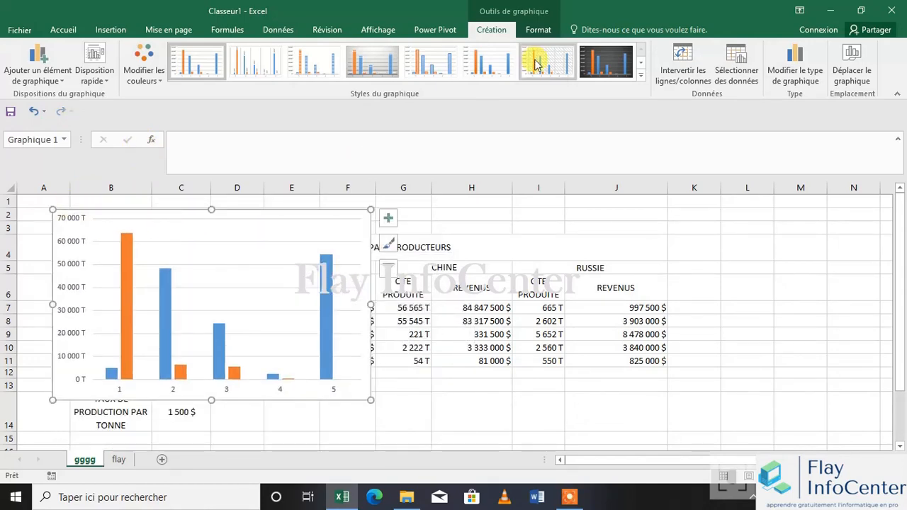
left_click(737, 60)
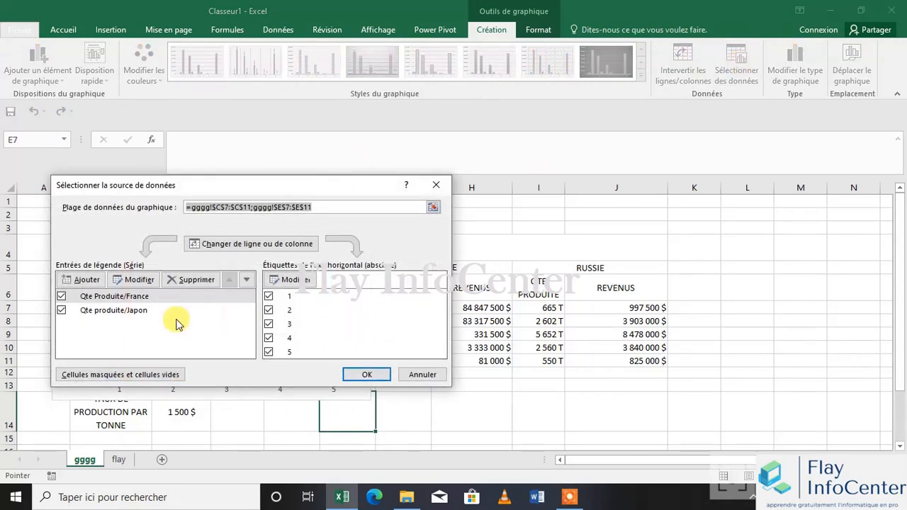
left_click(87, 280)
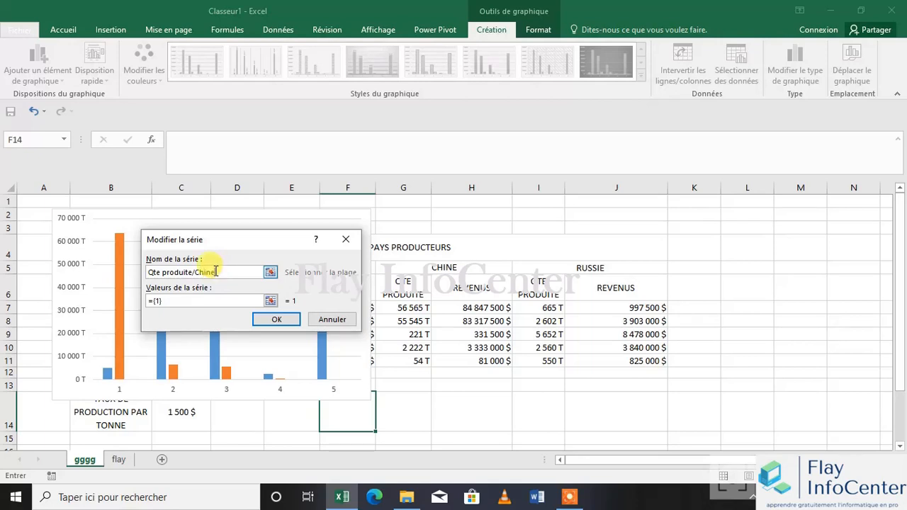
left_click(270, 301)
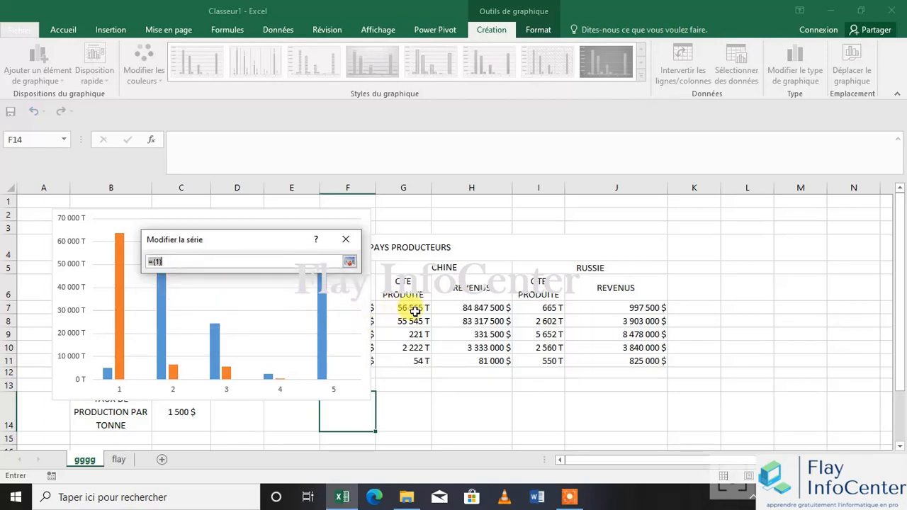
left_click(411, 319)
left_click_drag(413, 307, 418, 361)
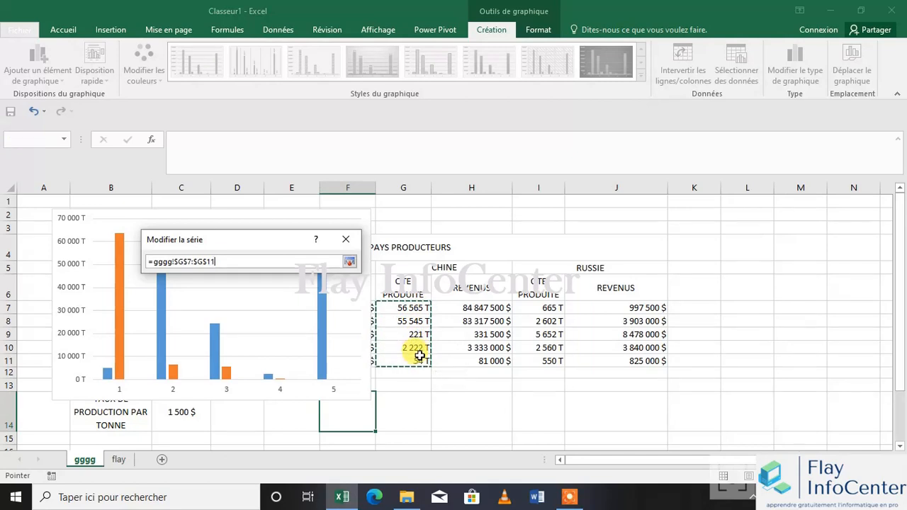
left_click(349, 262)
left_click(278, 318)
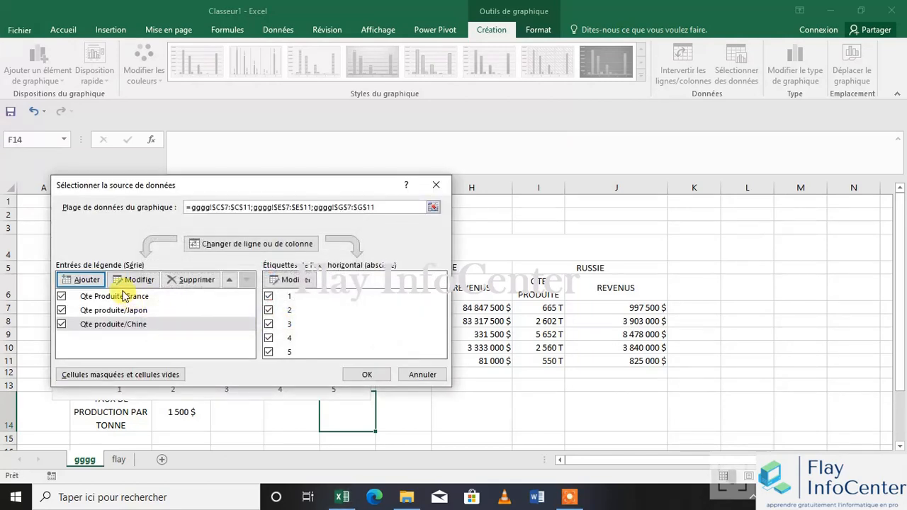
Add a fourth chart data series named Qte produite/Russie with Russia's produced quantities in I7:I11 as its values
left_click(85, 280)
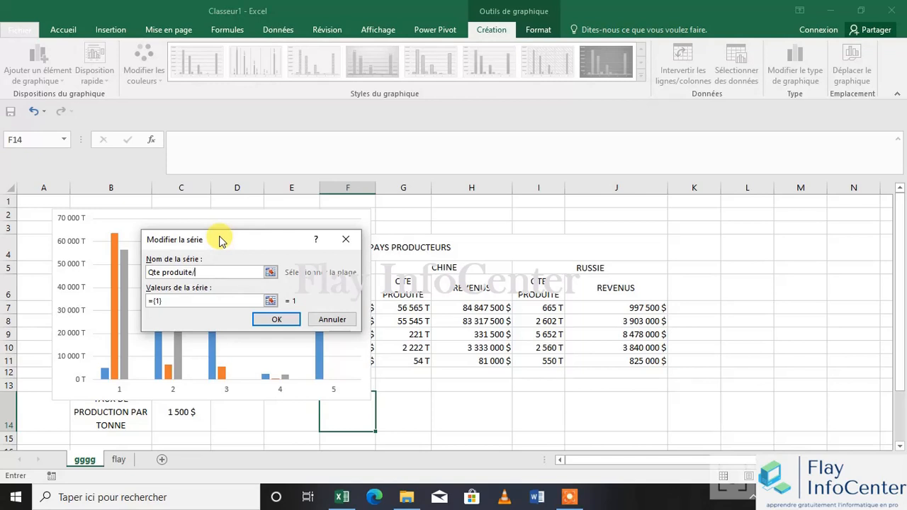
type("Qte produite/Russie")
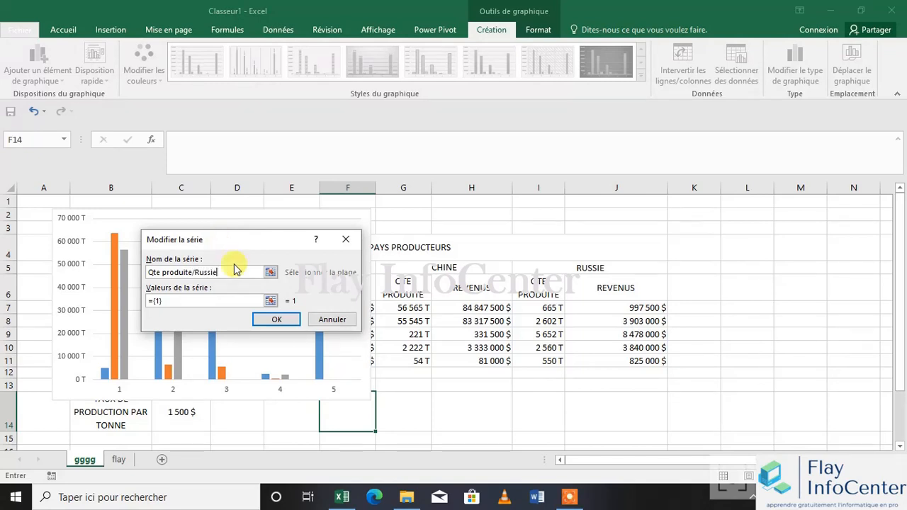
left_click(271, 301)
left_click_drag(518, 296, 529, 361)
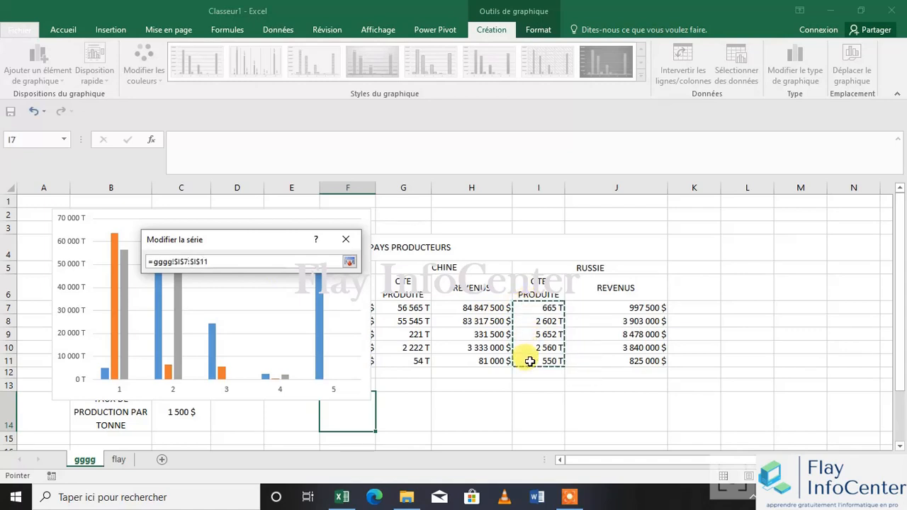
left_click(349, 262)
left_click(276, 321)
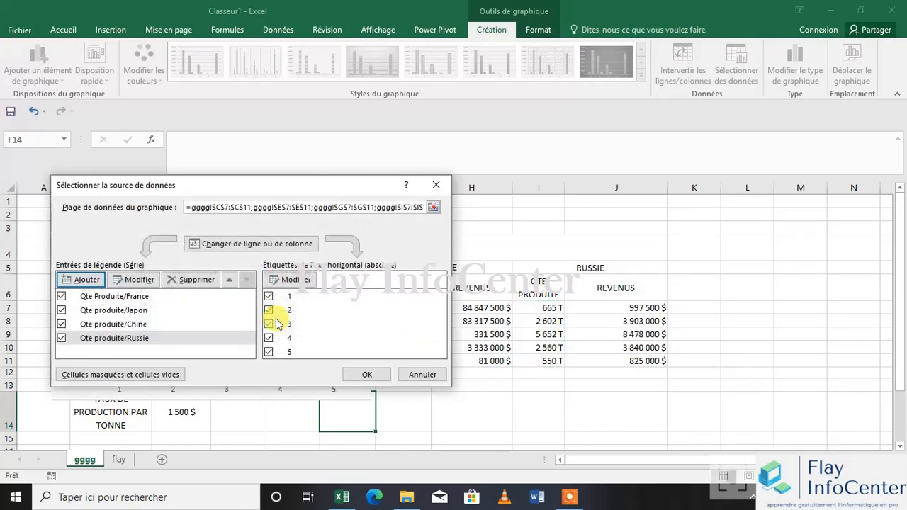
Accept the chart's data source and move the chart over columns H to L to uncover the product names
left_click_drag(227, 185, 607, 126)
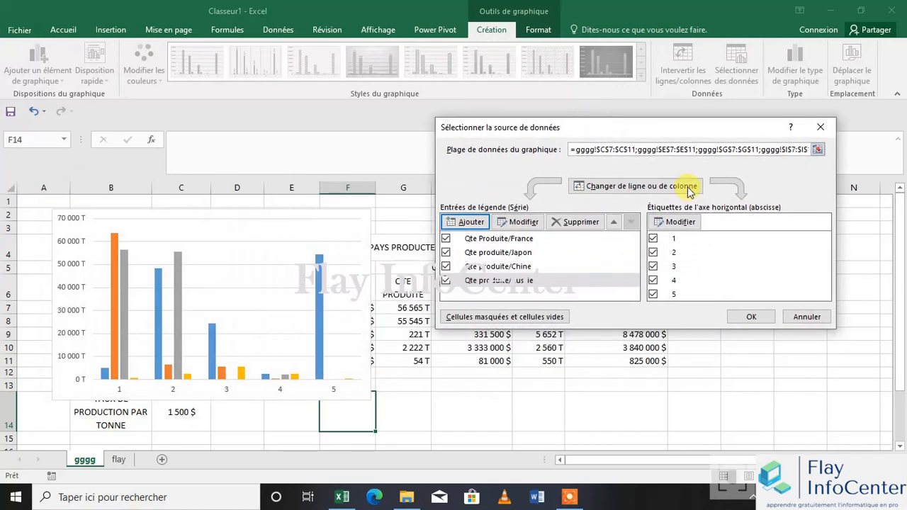
left_click(669, 222)
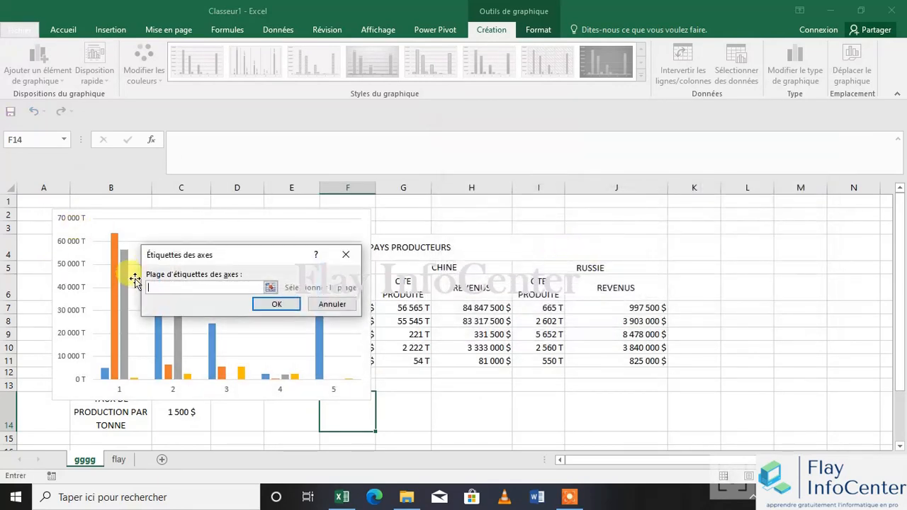
left_click(275, 305)
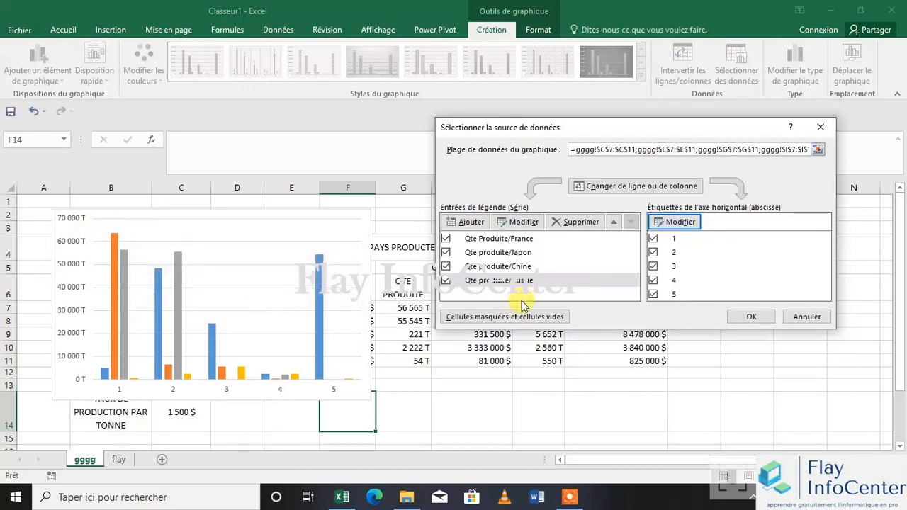
left_click(749, 317)
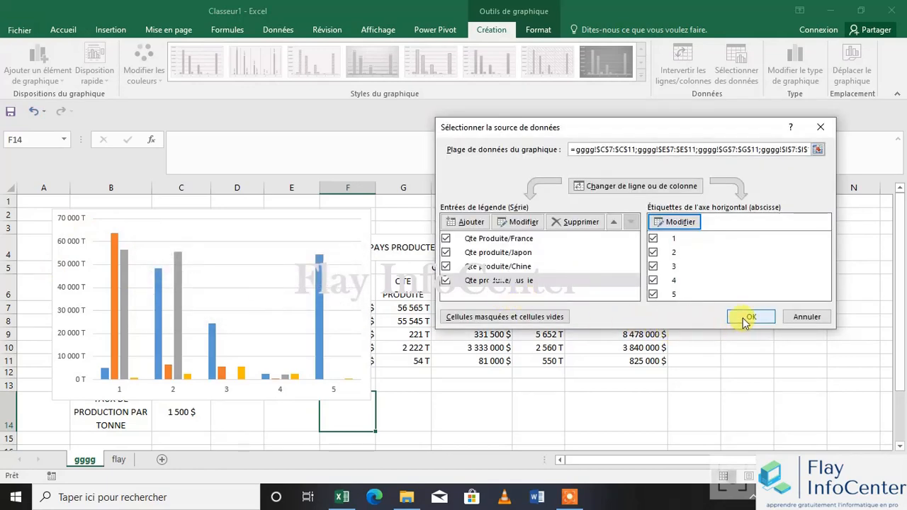
left_click_drag(290, 208, 692, 213)
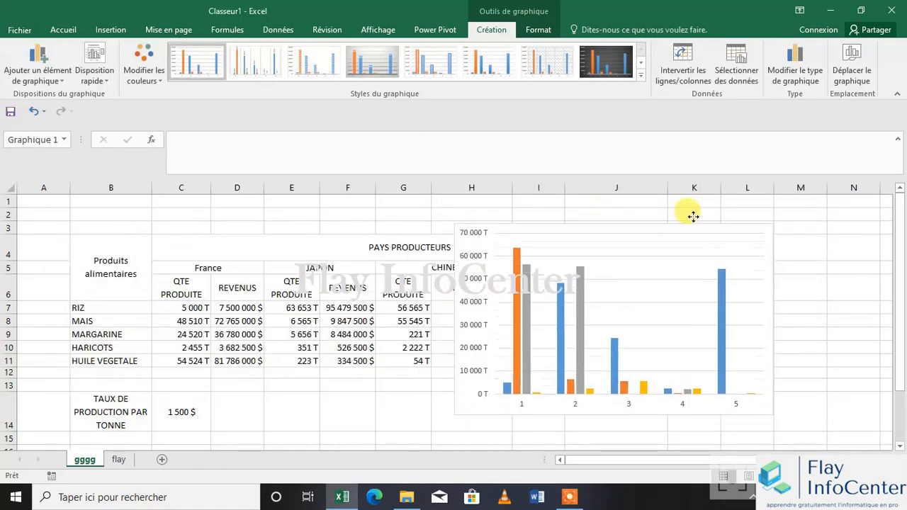
Set the chart's horizontal axis labels to the product names in B7:B11 and accept the data source
left_click(741, 77)
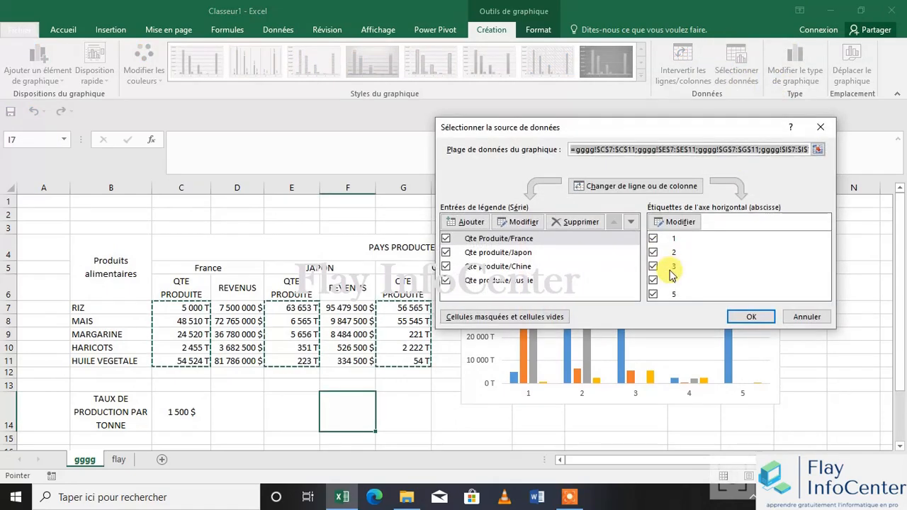
left_click(670, 221)
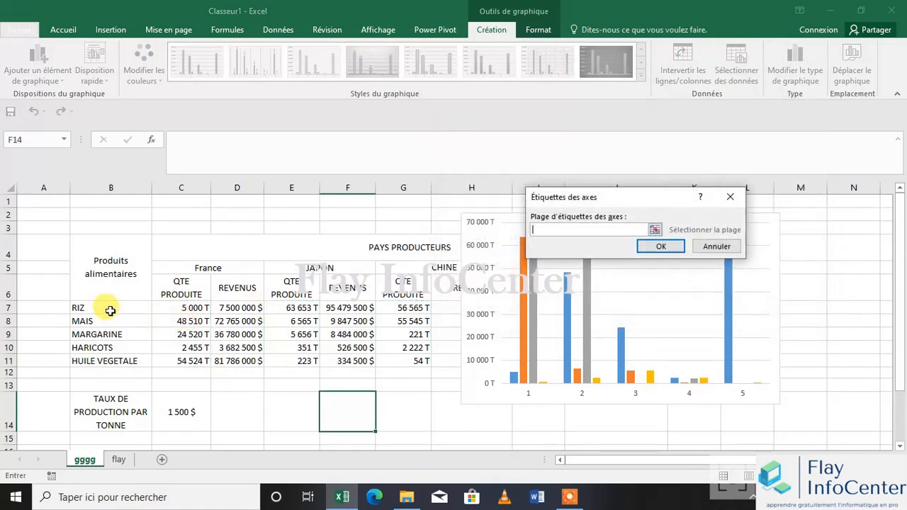
left_click_drag(106, 308, 122, 362)
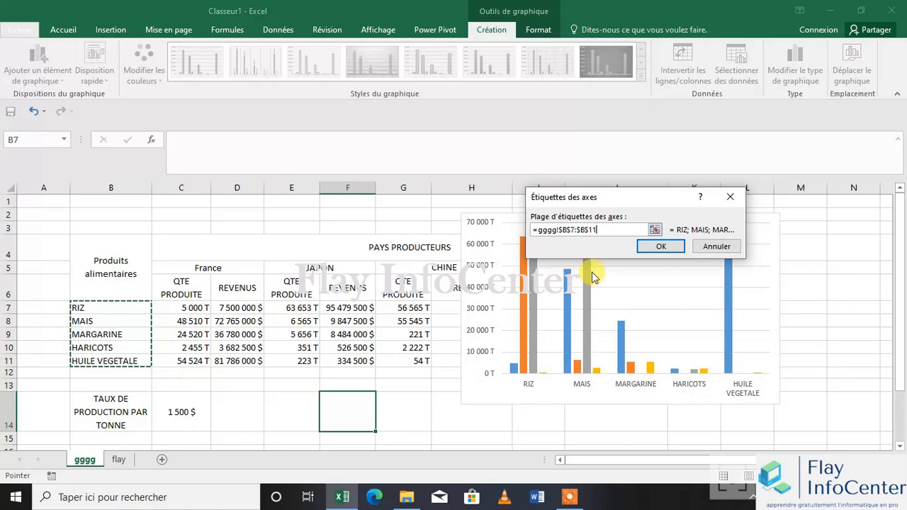
left_click(661, 246)
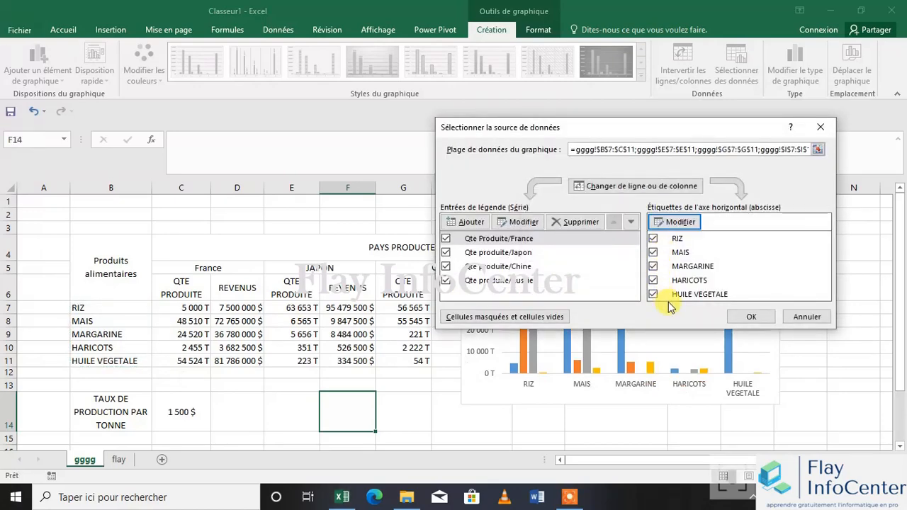
left_click(751, 317)
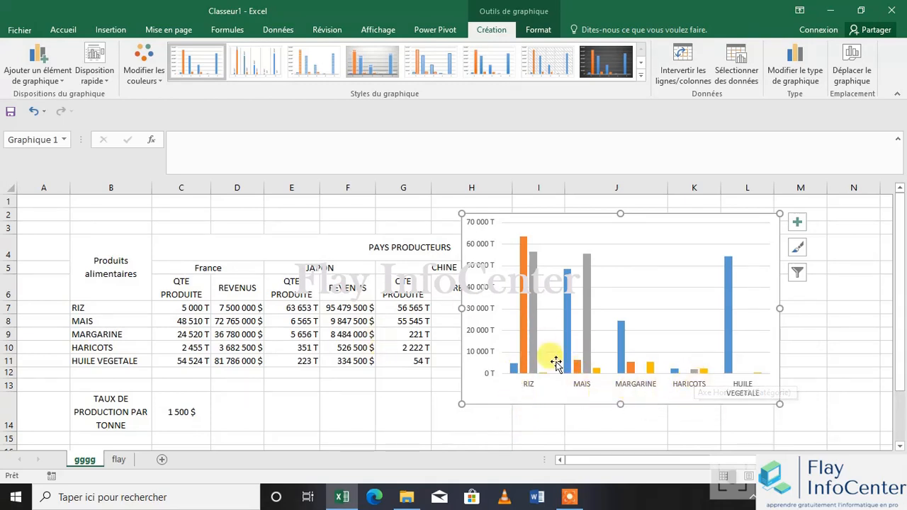
Add a legend at the bottom of the chart and deselect the chart
left_click(63, 75)
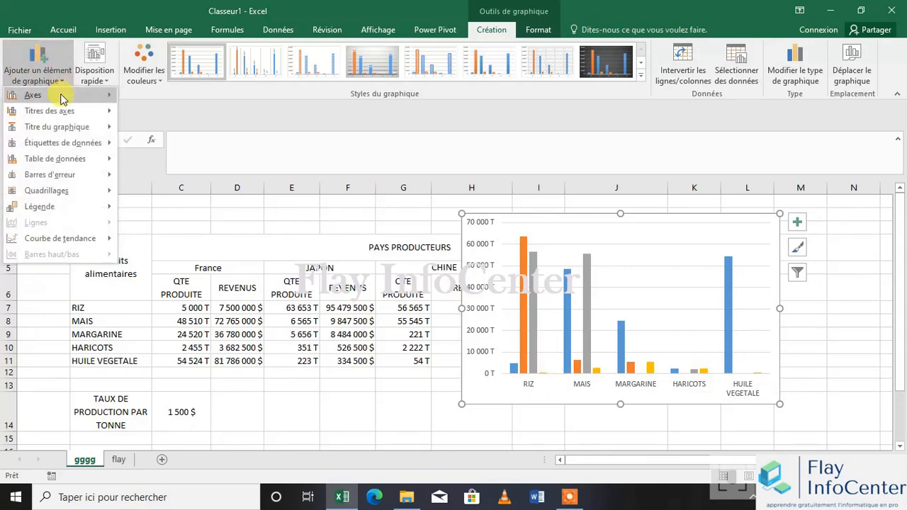
mouse_move(62, 97)
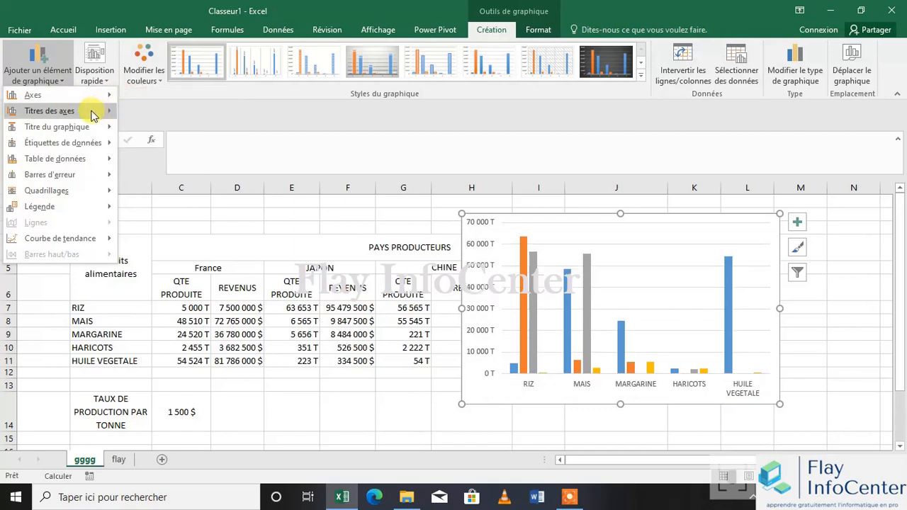
mouse_move(90, 117)
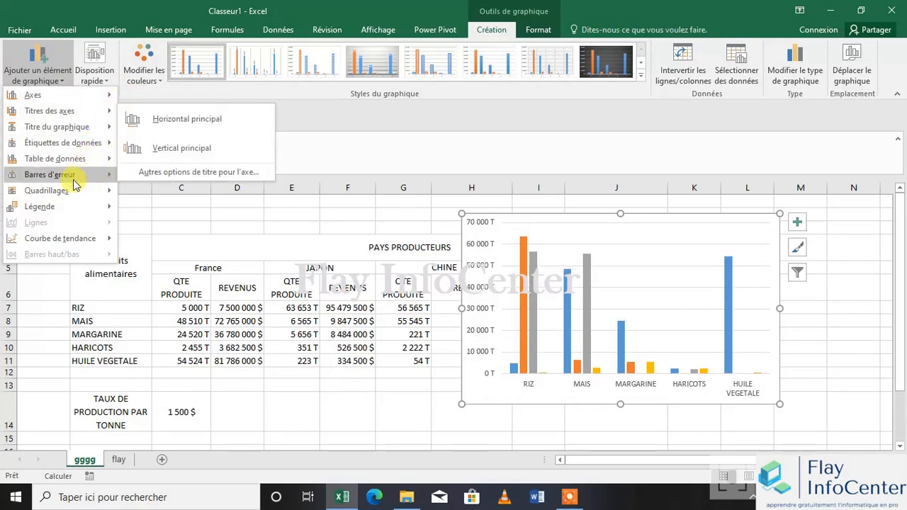
mouse_move(63, 210)
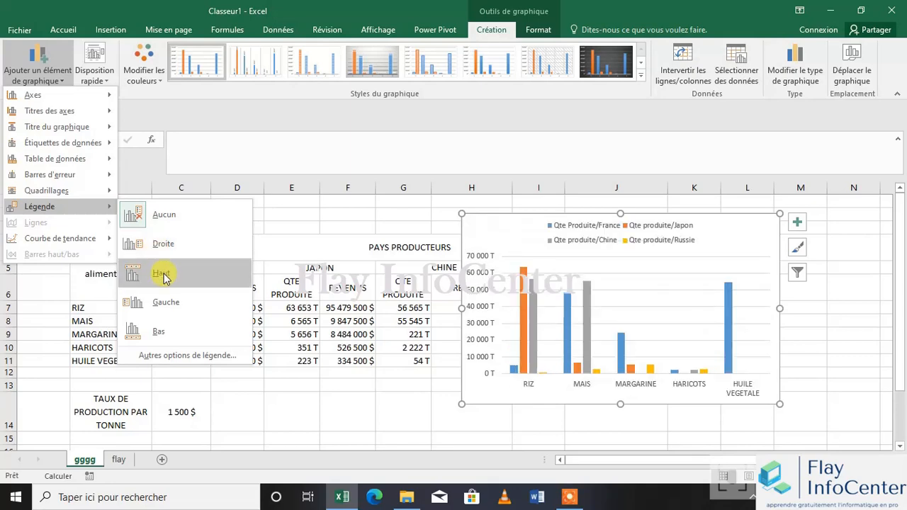
left_click(172, 333)
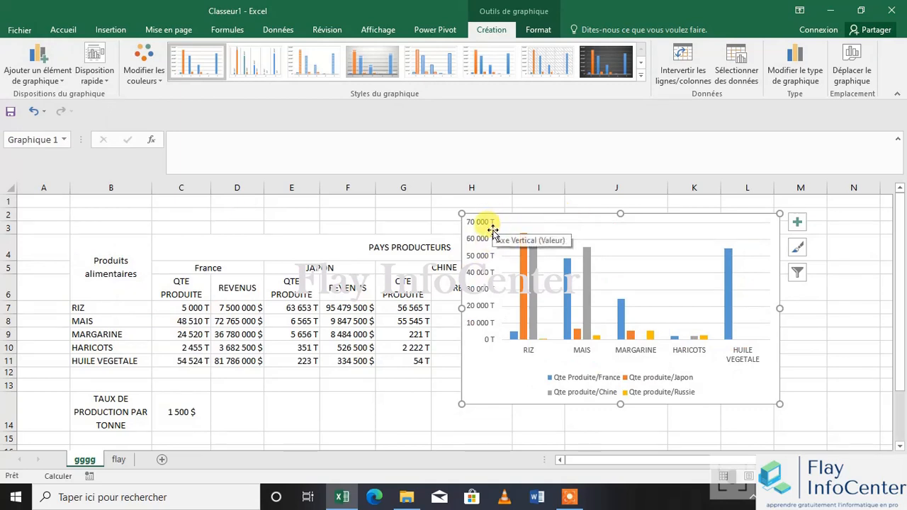
left_click(399, 399)
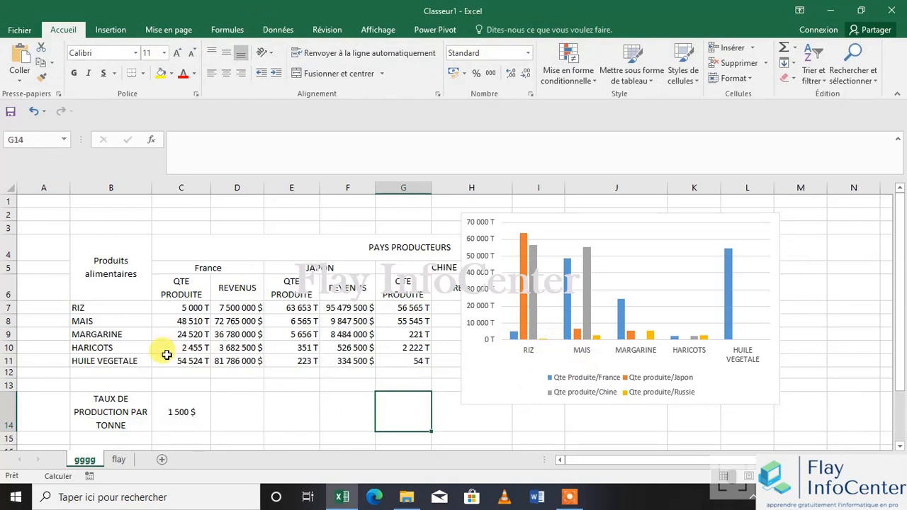
Set China's produced quantity of HUILE VEGETALE in G11 to 58521
left_click(410, 361)
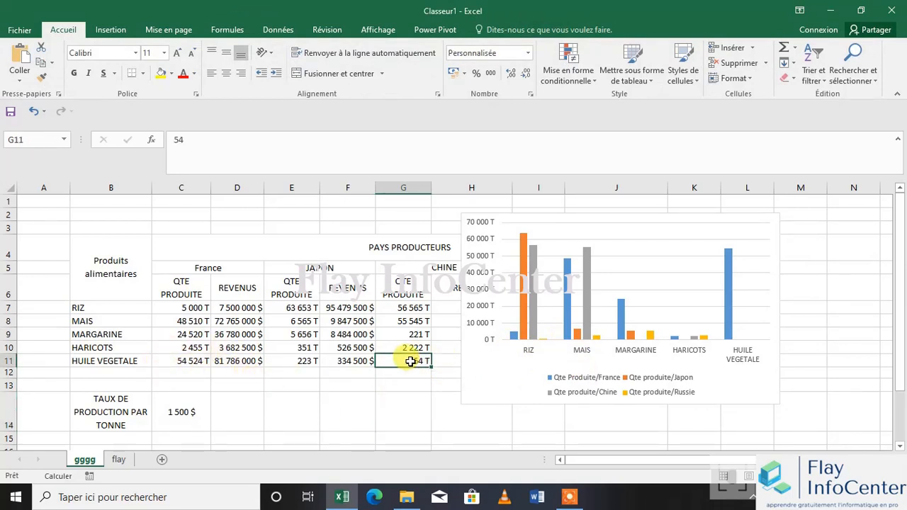
type("58521")
left_click(432, 395)
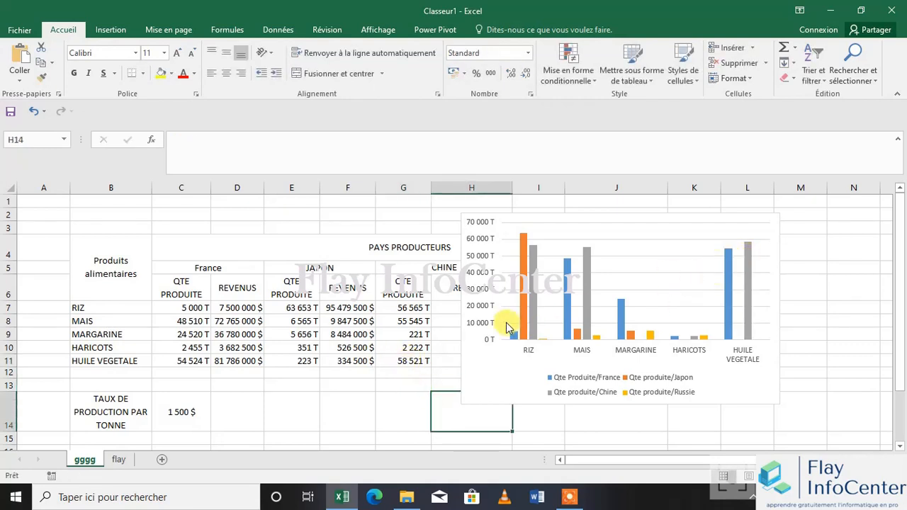
Set the produced quantities of HUILE VEGETALE to 7474 for Japan in E11 and 25000 for China in G11
left_click(268, 364)
type("7474")
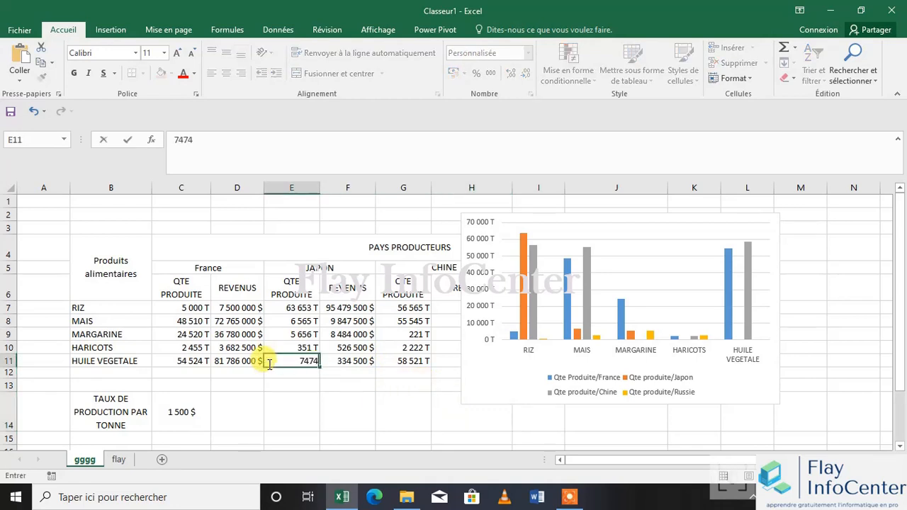
left_click(413, 360)
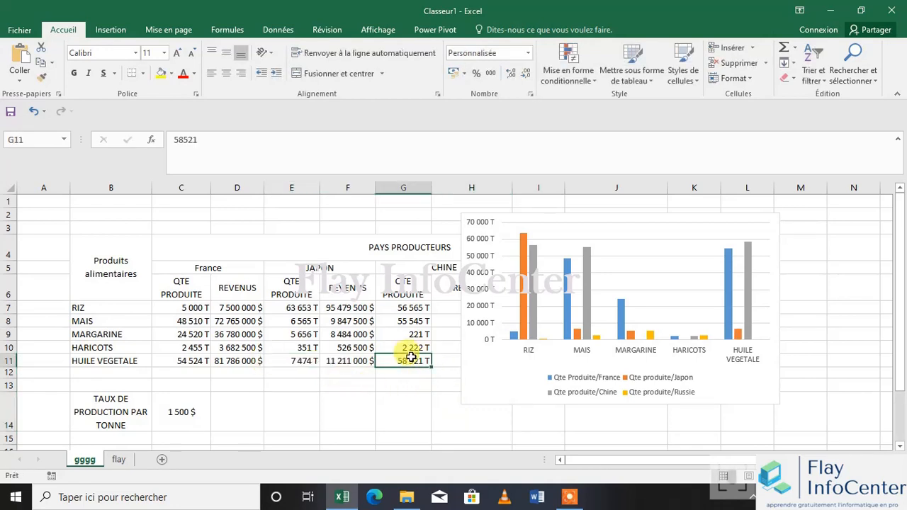
type("25000")
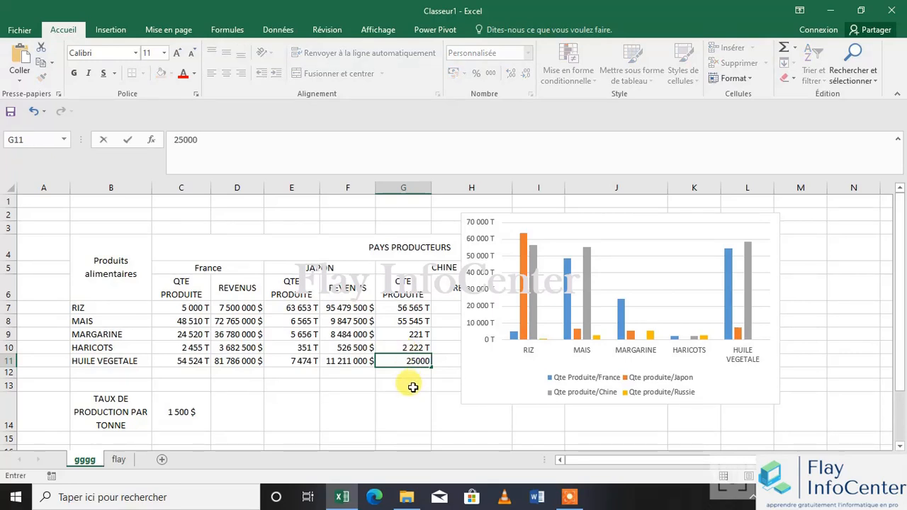
left_click(413, 387)
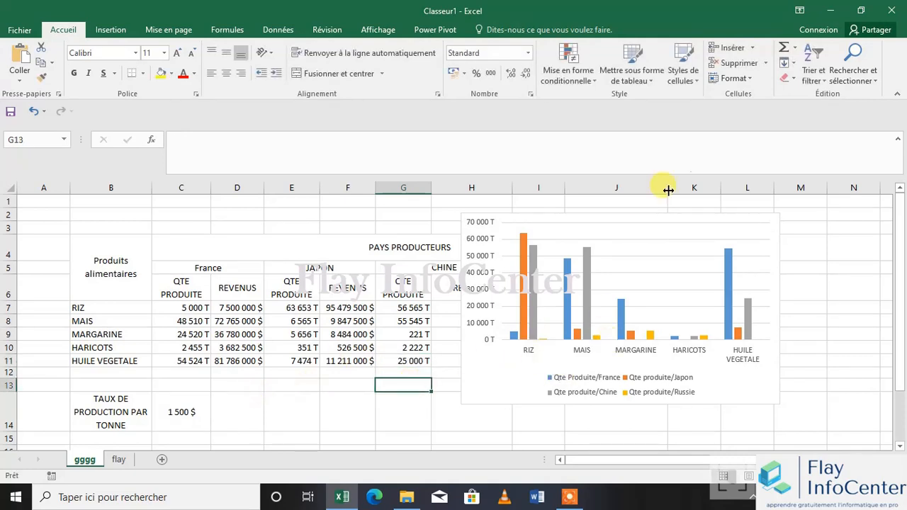
Move the chart over columns I to M to uncover China's revenues
left_click_drag(546, 220, 557, 204)
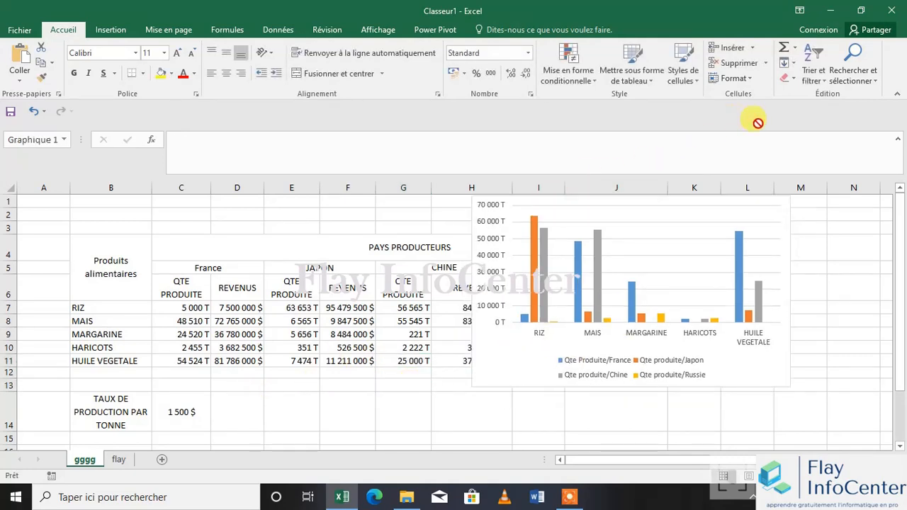
left_click(607, 204)
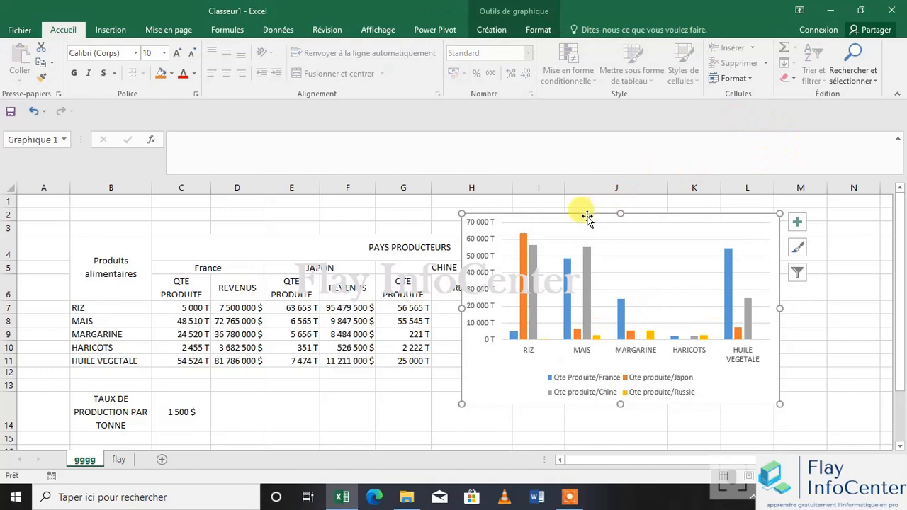
left_click_drag(583, 211, 649, 203)
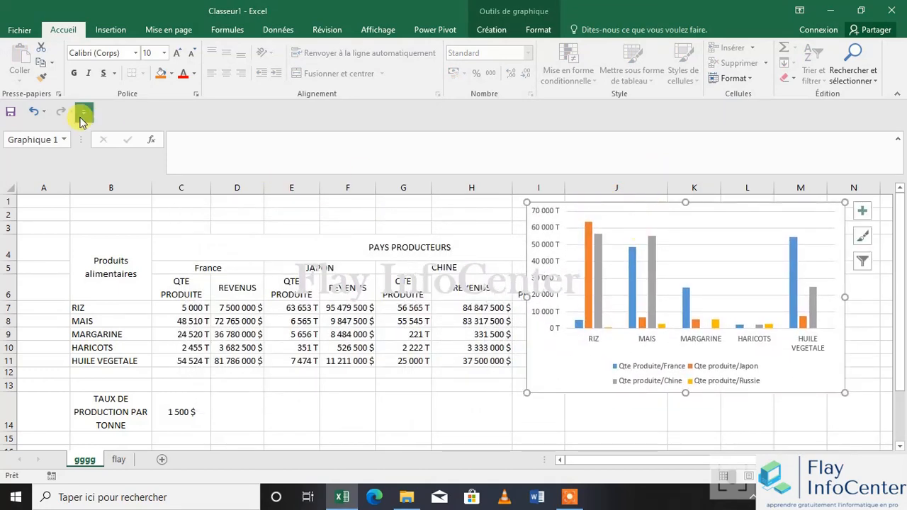
Add a chart title above the column chart of produced quantities
left_click(494, 32)
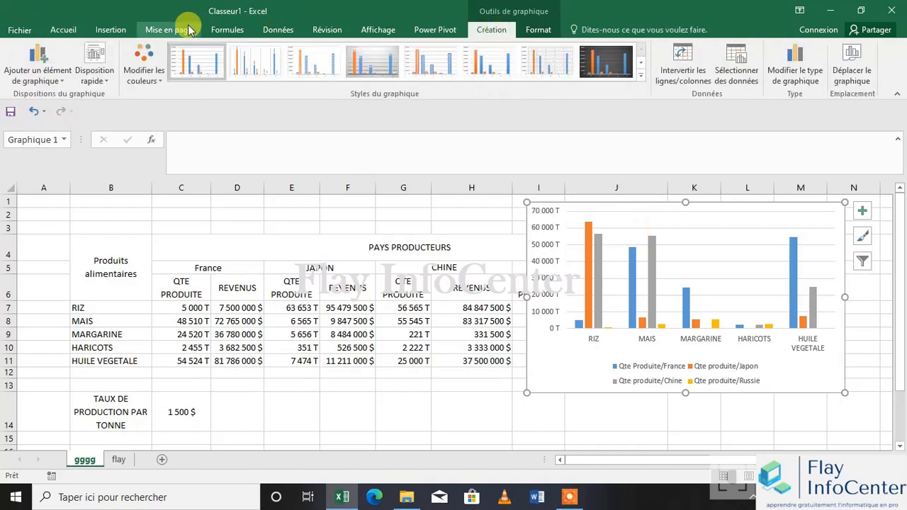
left_click(54, 64)
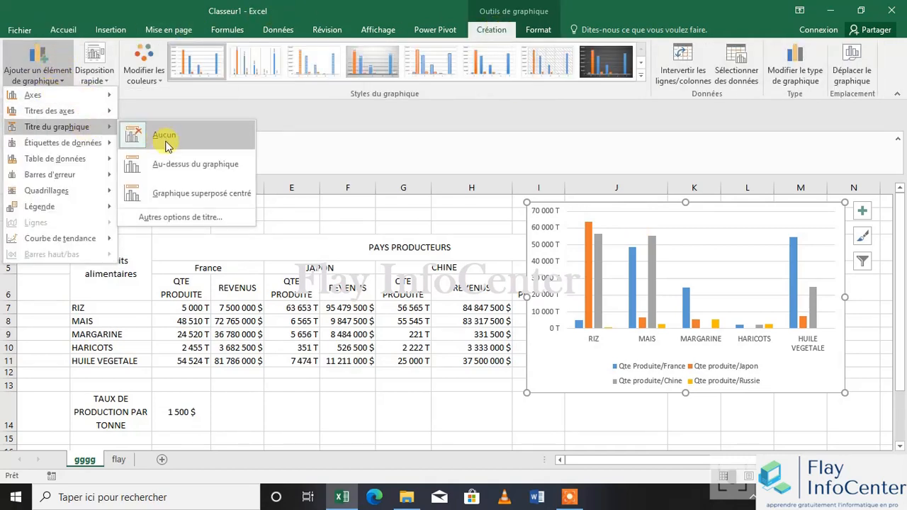
left_click(178, 165)
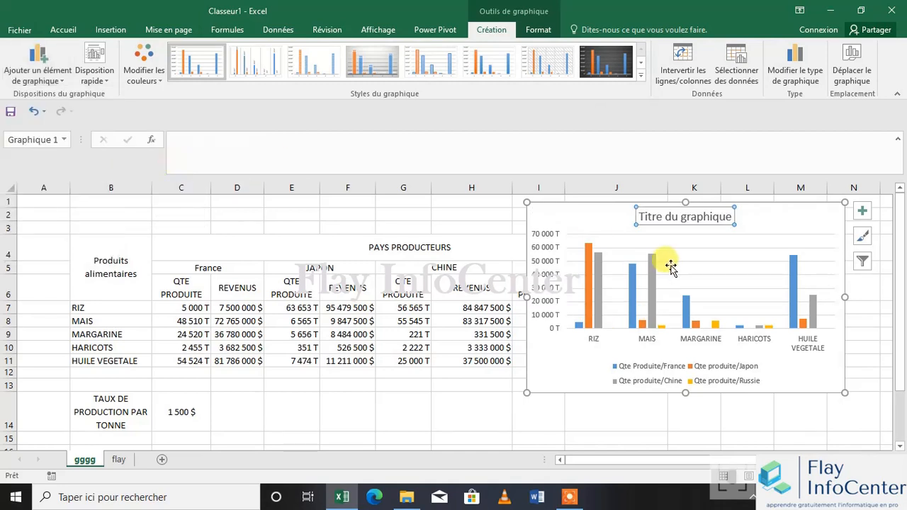
Replace the placeholder chart title with "Representation graphique des produits selon la qte de chaque producteur" and deselect the chart
triple_click(666, 219)
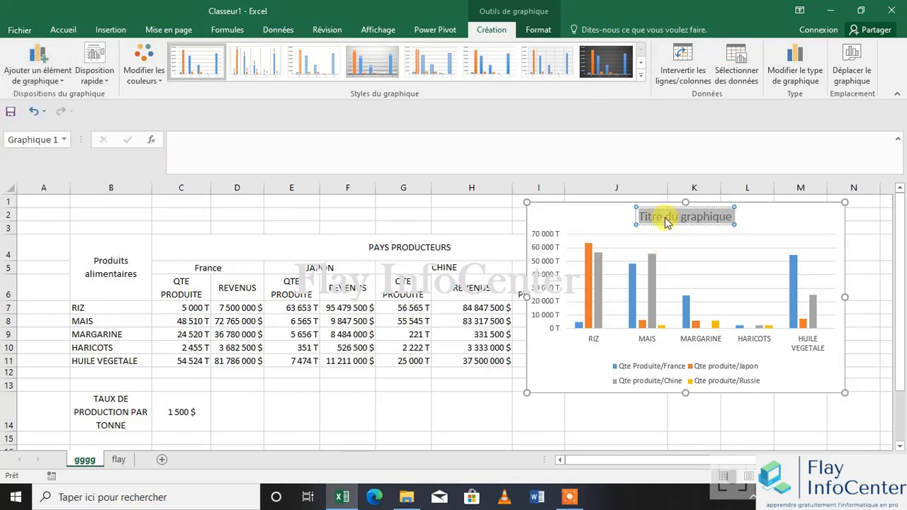
key("Delete")
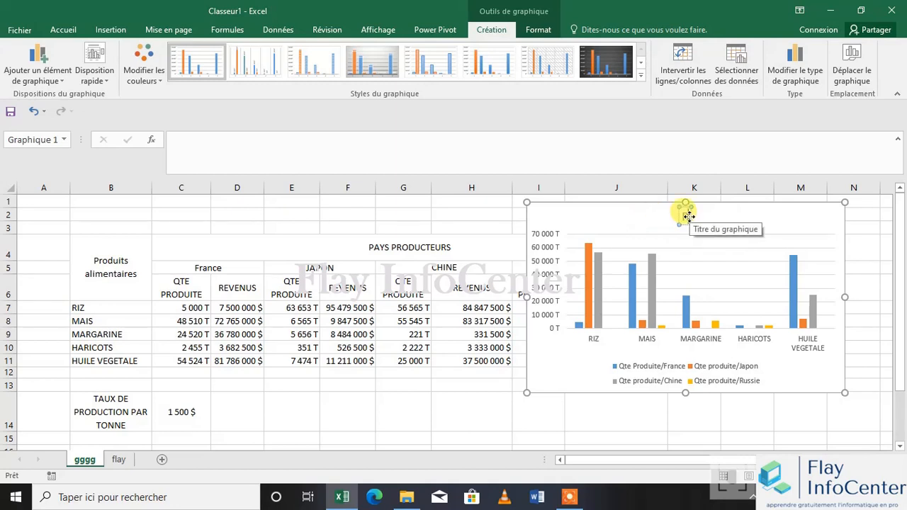
type("Represen")
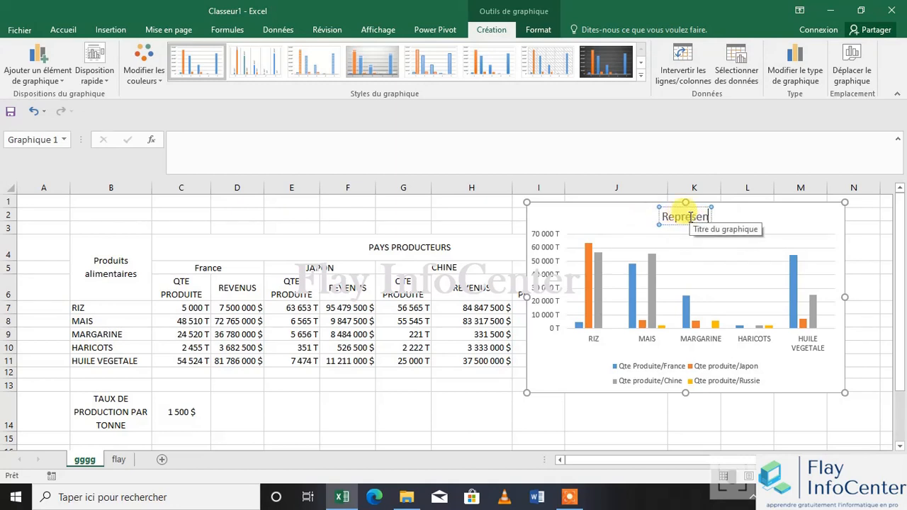
type("tation graphiequ")
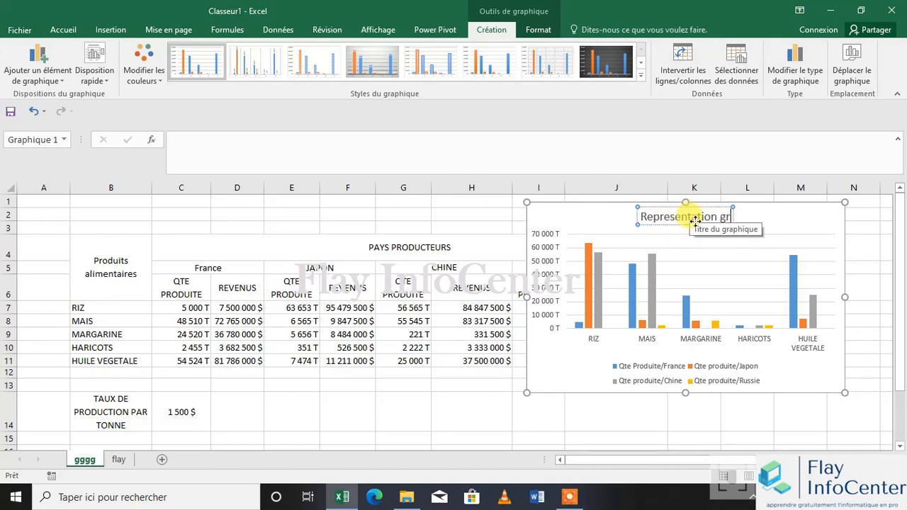
key("BackSpace")
key("BackSpace")
key("BackSpace")
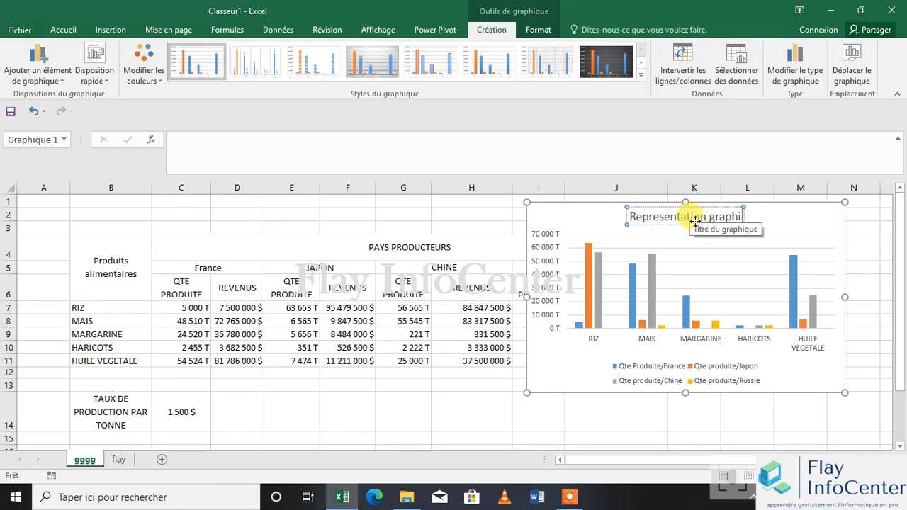
type("que")
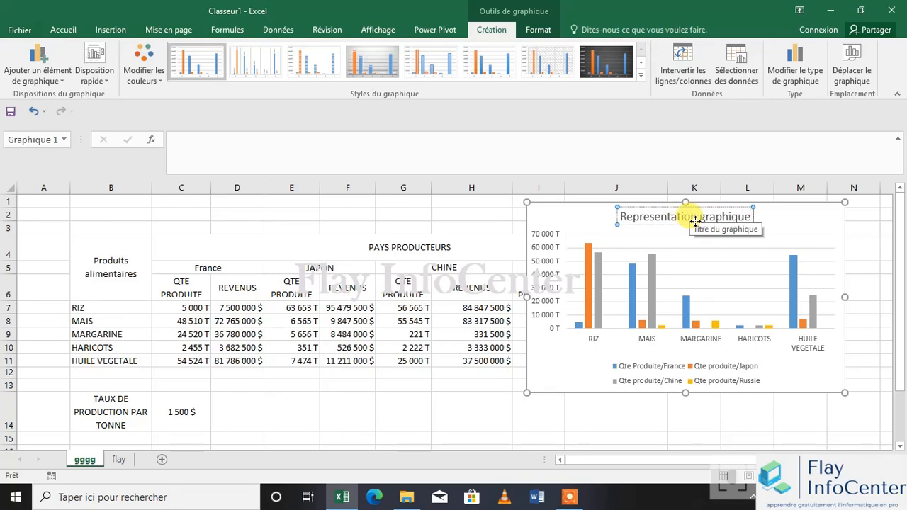
type("des pr")
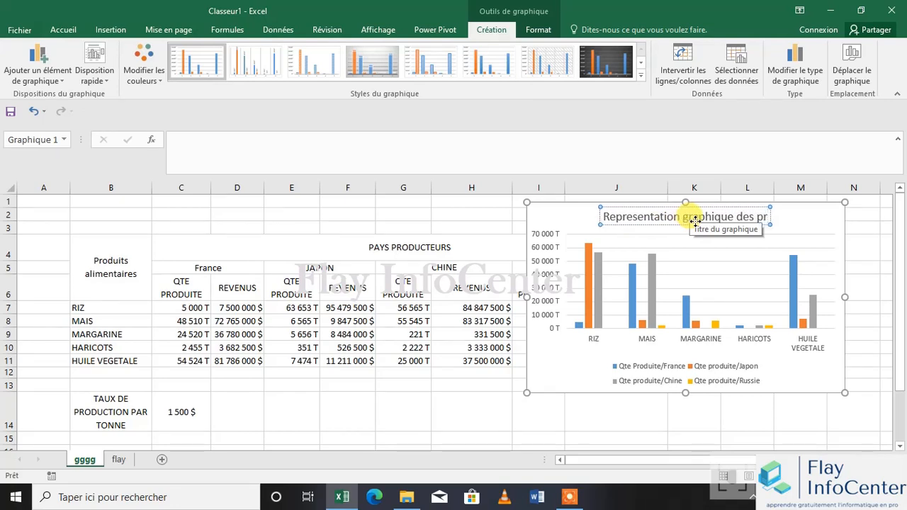
type("oduits selo")
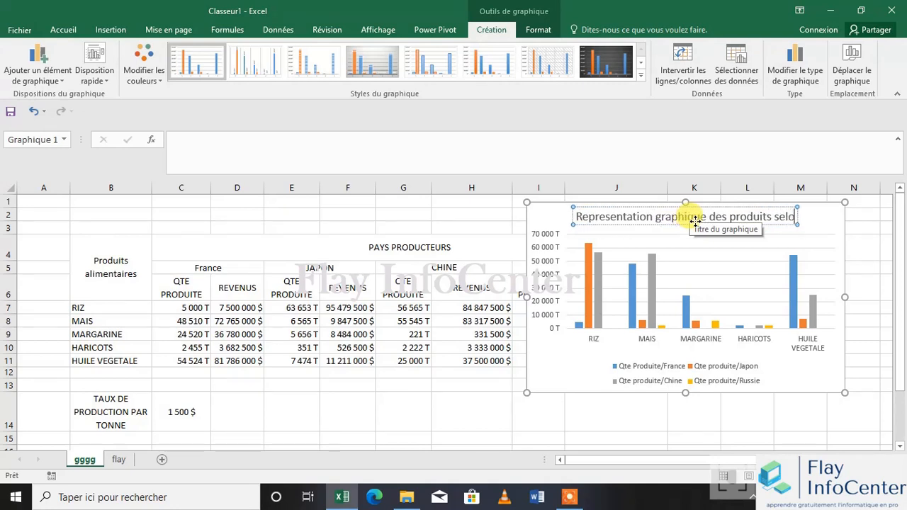
type("n la qte de c")
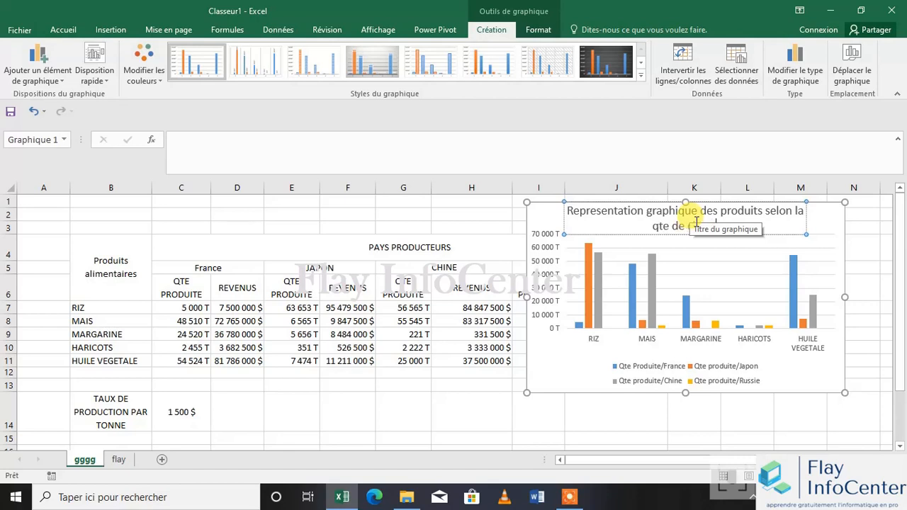
type("haque producteur")
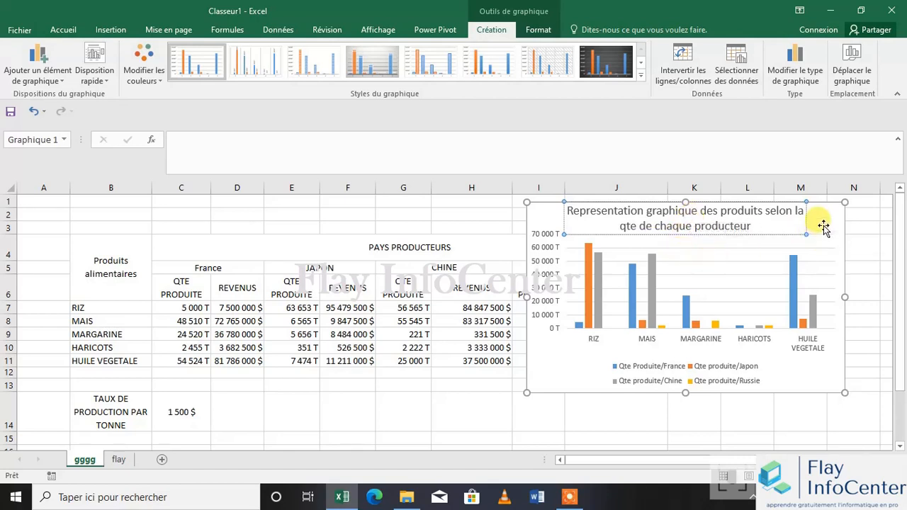
left_click(806, 357)
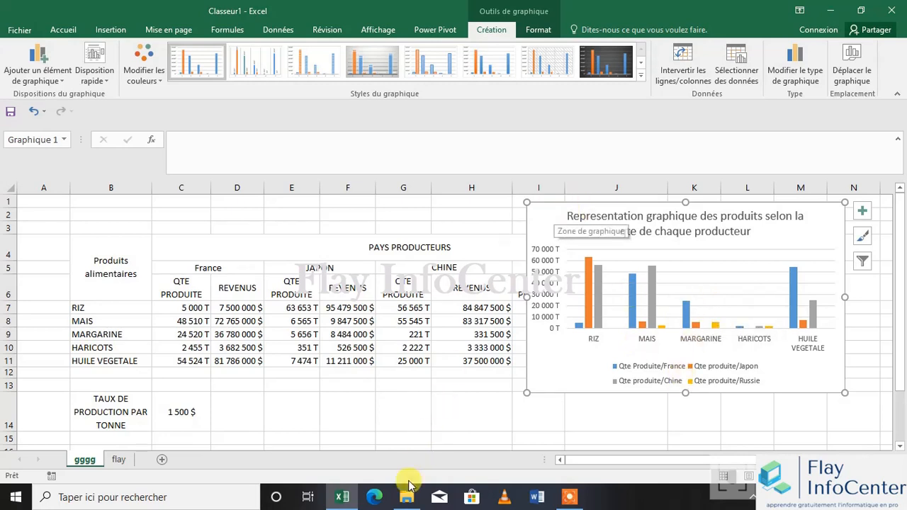
left_click(415, 437)
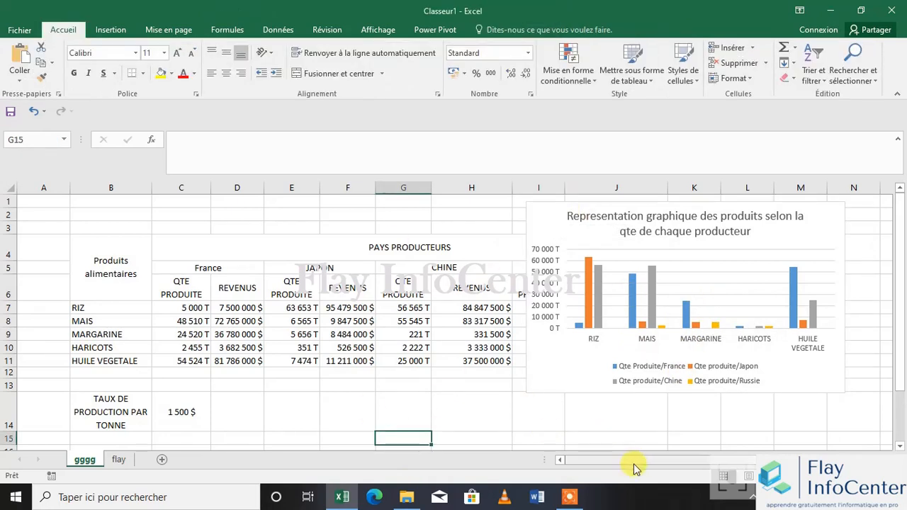
Move the quantities chart over columns K to P to uncover Russia's data, and deselect it
scroll(474, 299, "down", 4, "ctrl")
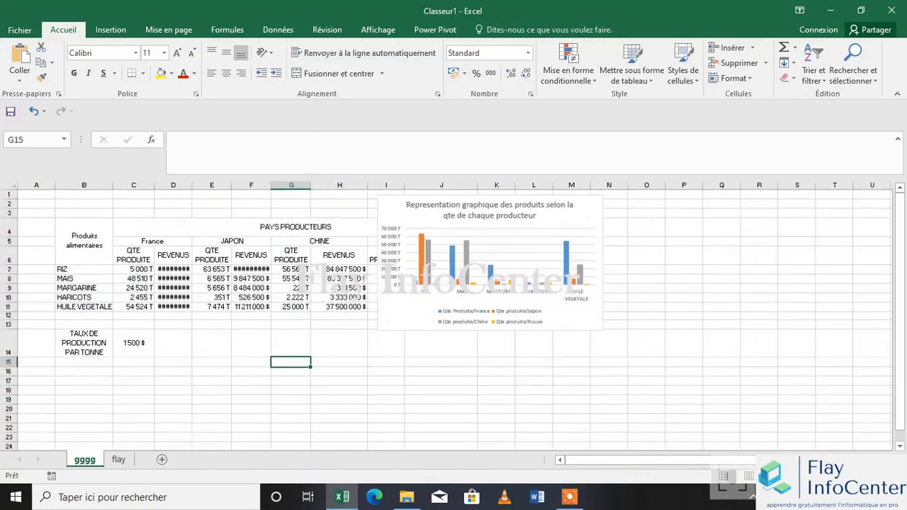
left_click_drag(473, 299, 563, 315)
left_click(538, 366)
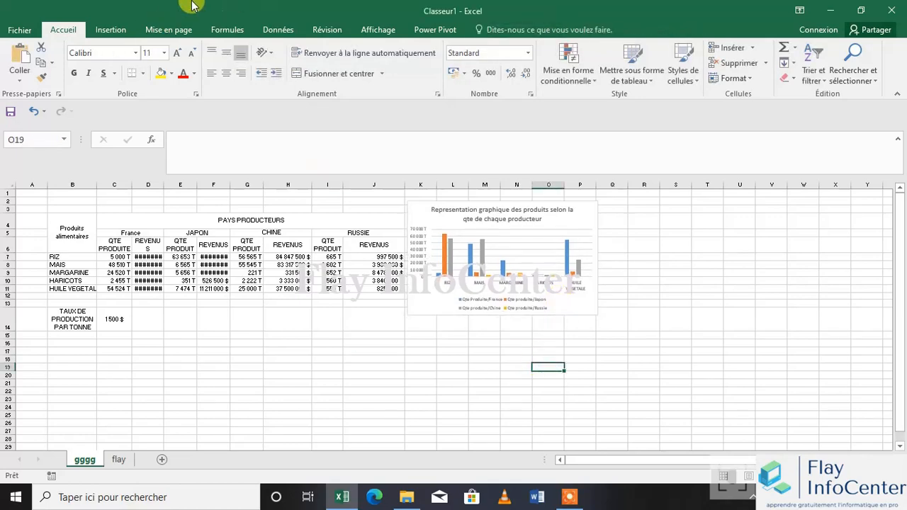
Insert an empty 3D clustered column chart and place it below the table, over columns E to J
left_click(192, 32)
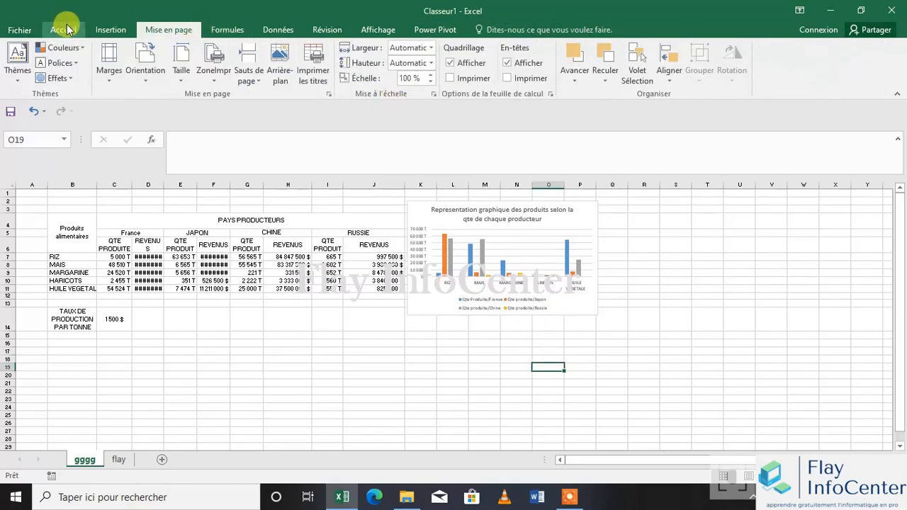
left_click(108, 29)
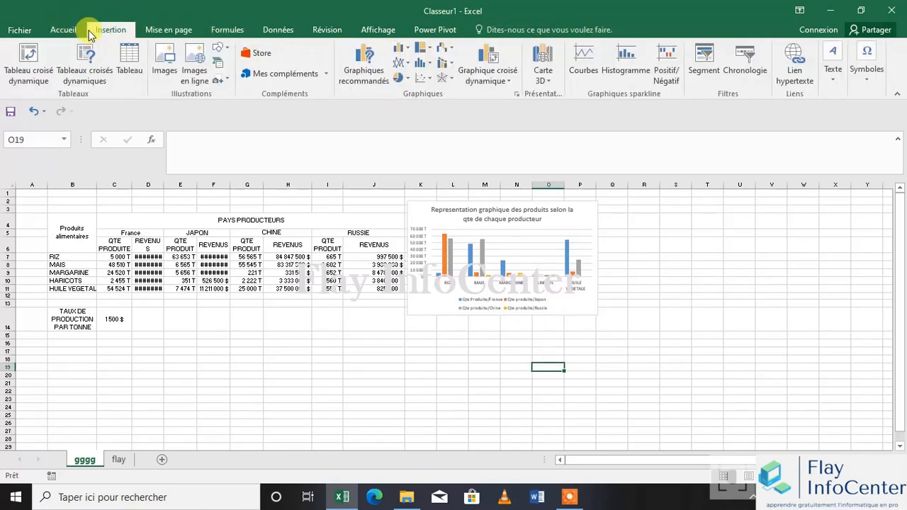
left_click(401, 48)
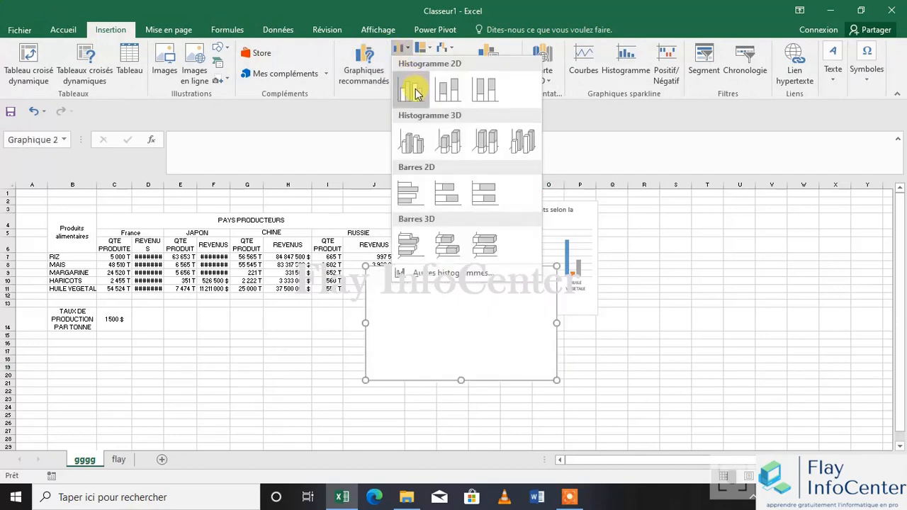
left_click(413, 145)
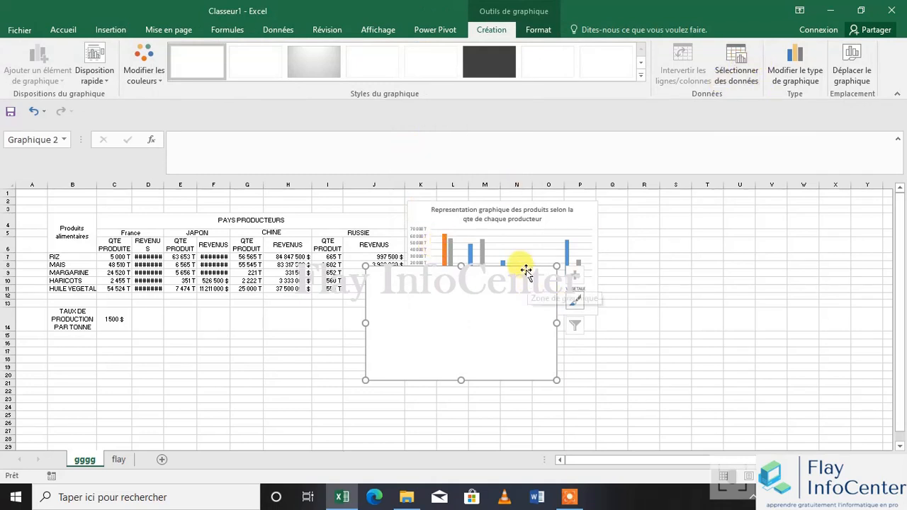
mouse_move(522, 265)
left_mouse_down()
mouse_move(513, 322)
mouse_move(419, 328)
mouse_move(352, 321)
mouse_move(338, 304)
mouse_move(335, 312)
left_mouse_up()
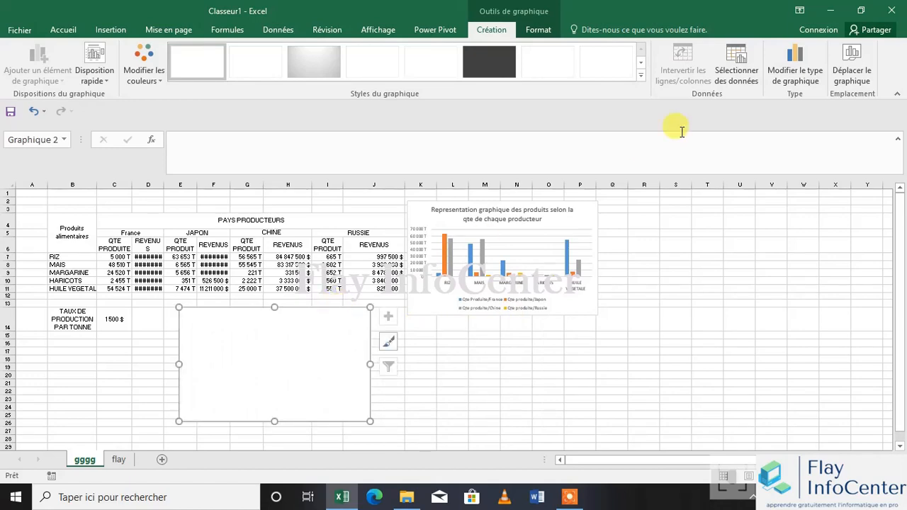
Add a data series named "Revenu FRance" to the new chart, using France's revenues in D7:D11 as values
left_click(737, 79)
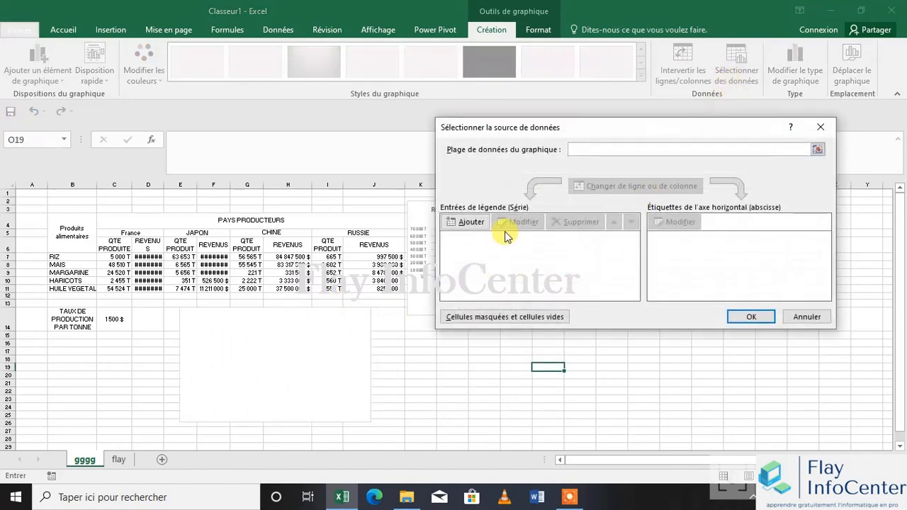
left_click(471, 220)
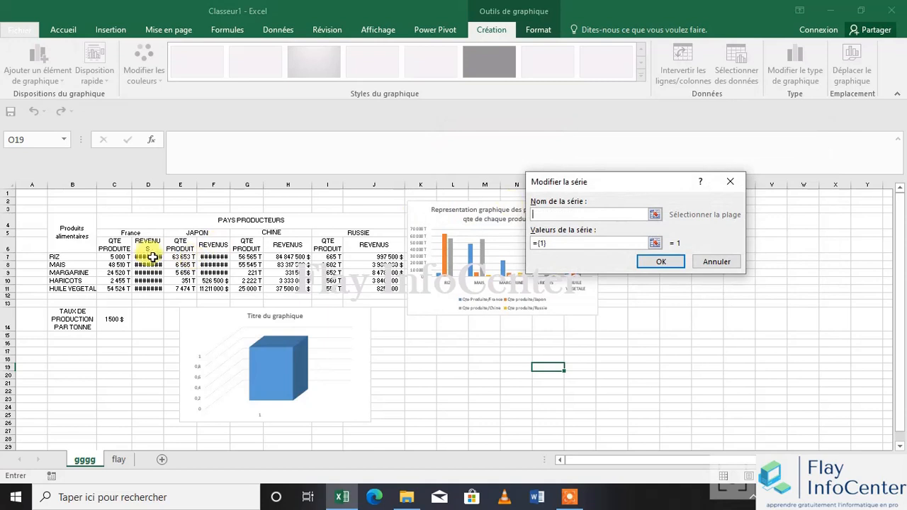
left_click_drag(148, 257, 147, 288)
left_click_drag(613, 215, 527, 220)
key("ctrl+c")
key("Delete")
left_click(581, 243)
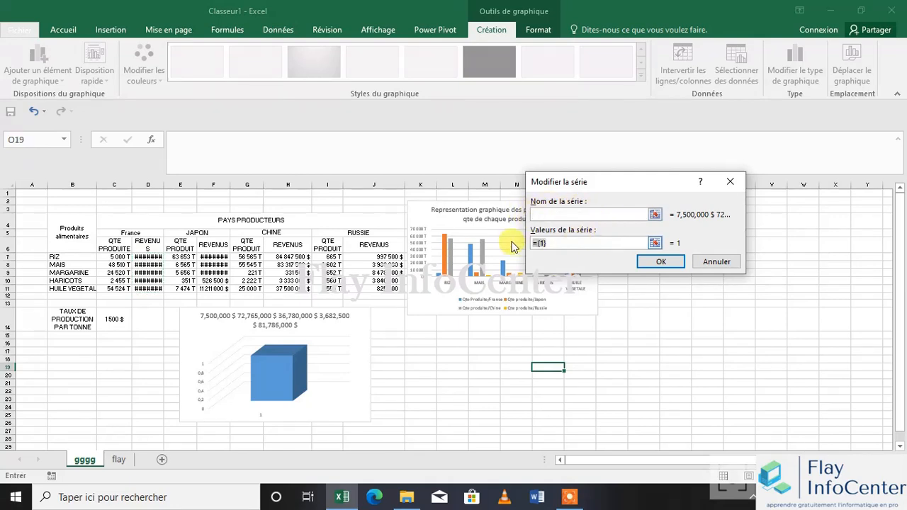
key("ctrl+v")
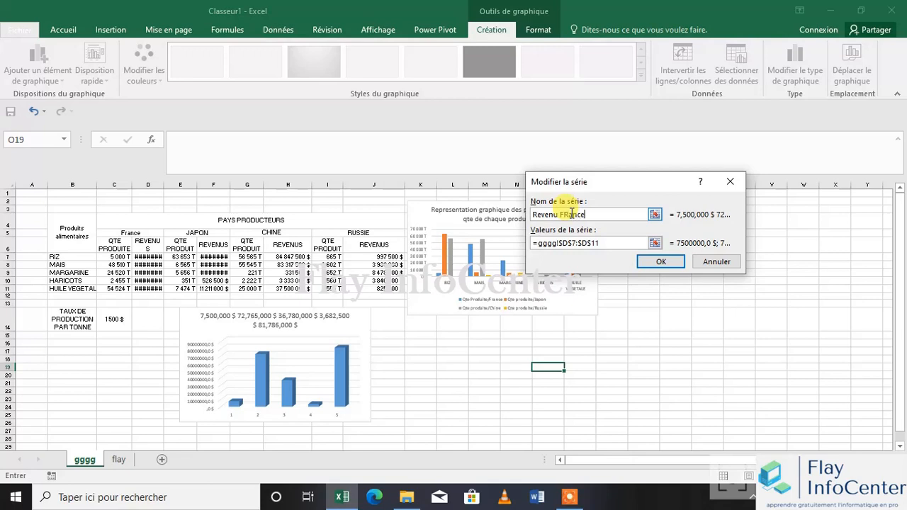
left_click(657, 263)
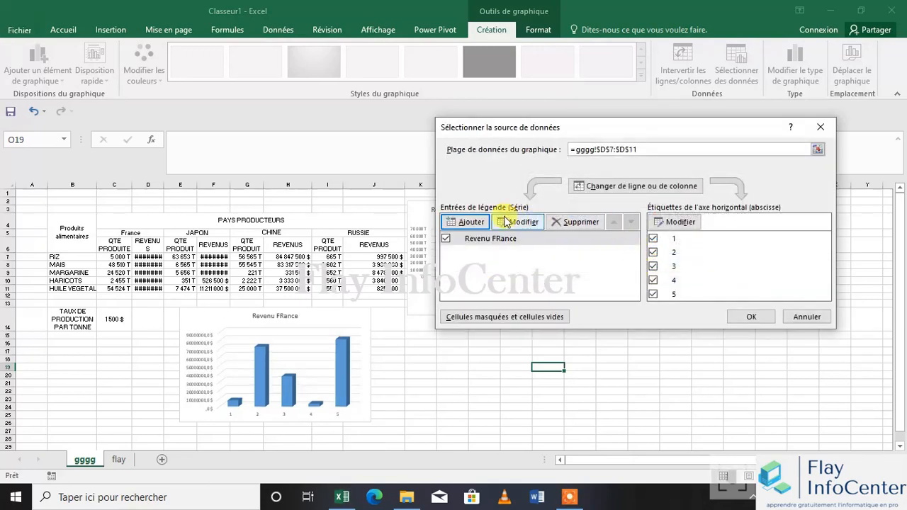
Start a second data series in the revenue chart and name it "revenu japon"
left_click(466, 222)
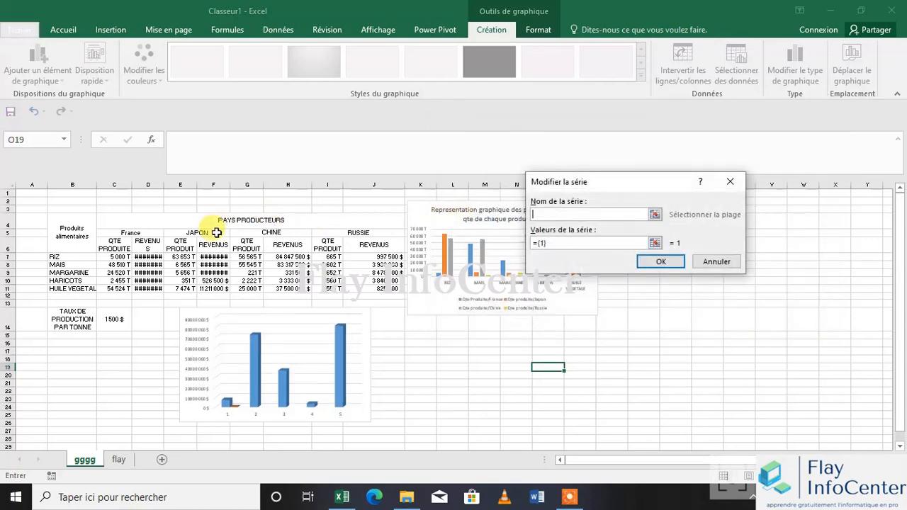
type("reve")
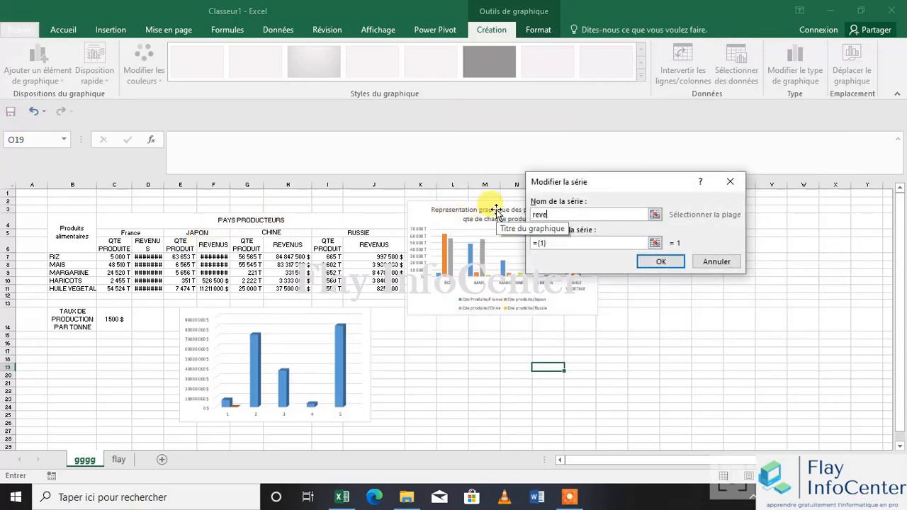
type("nu japon")
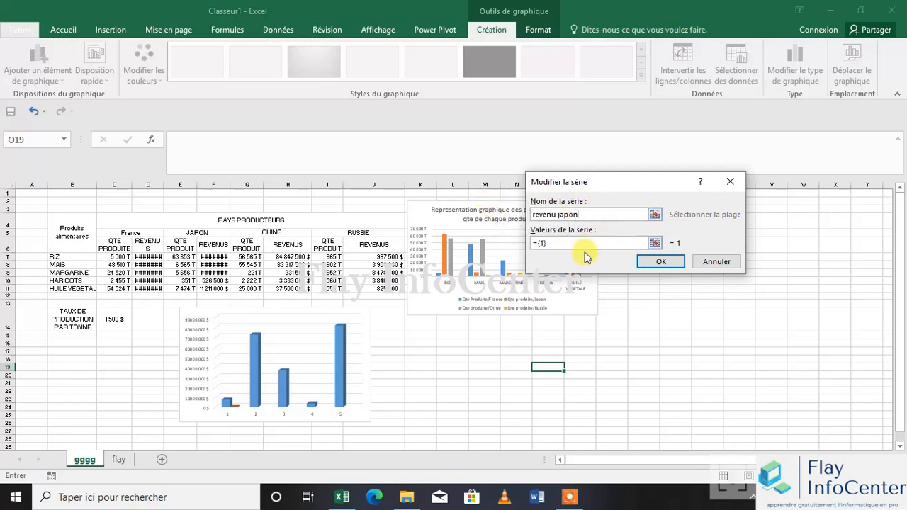
Append "+" and references to cells E5 and E6 of sheet gggg to the Japan series name
left_click(654, 214)
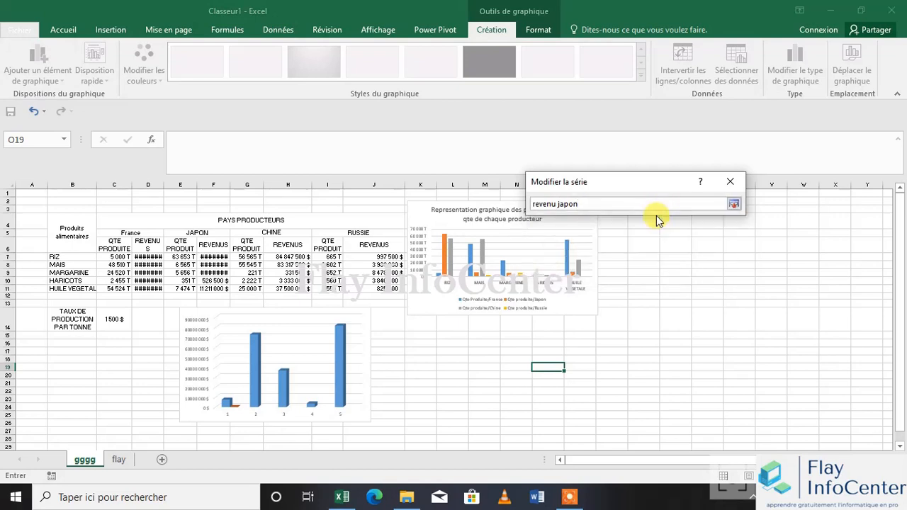
left_click(733, 204)
left_click(655, 215)
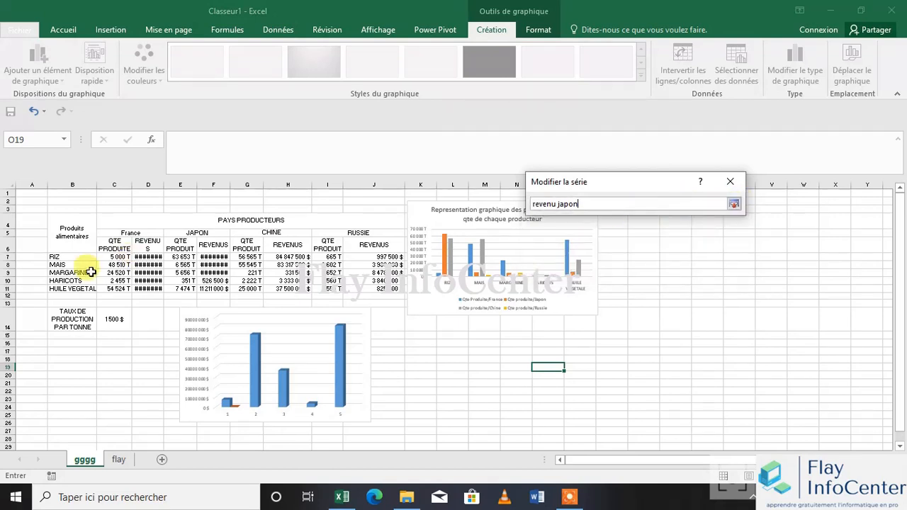
type("+")
left_click(190, 233)
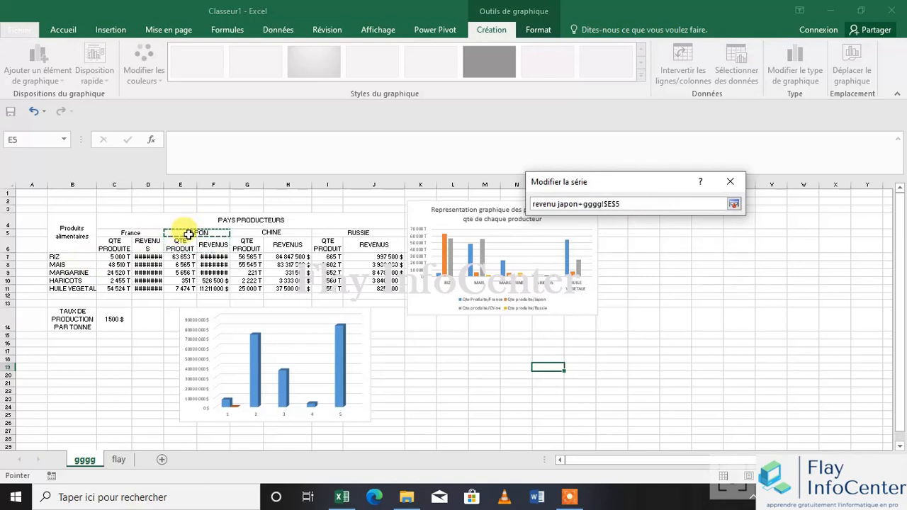
left_click_drag(188, 236, 189, 237)
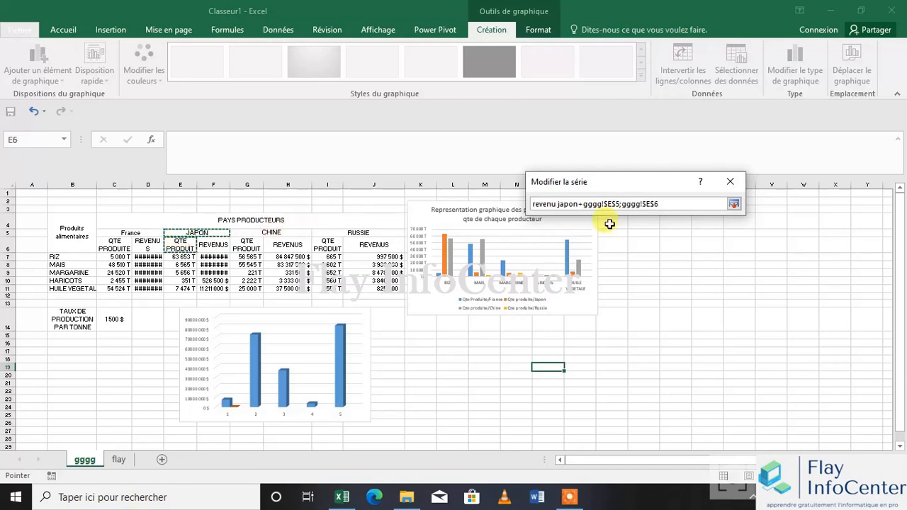
left_click(734, 205)
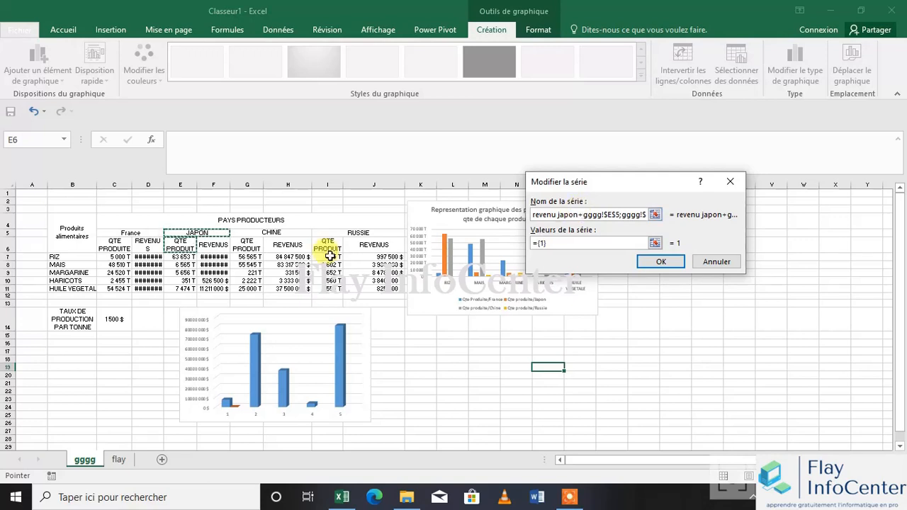
Clear the Japan series name, removing both the "revenu japon+" prefix and the cell references
left_click(655, 216)
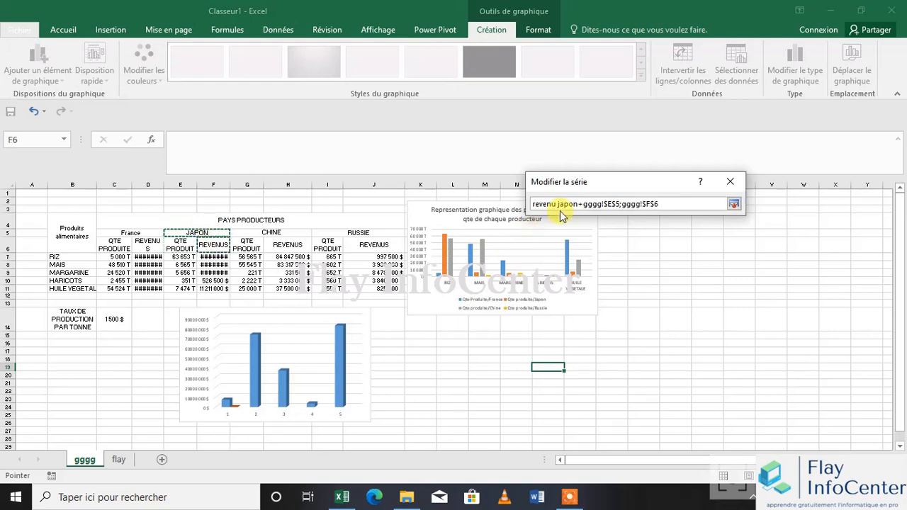
left_click_drag(584, 204, 525, 201)
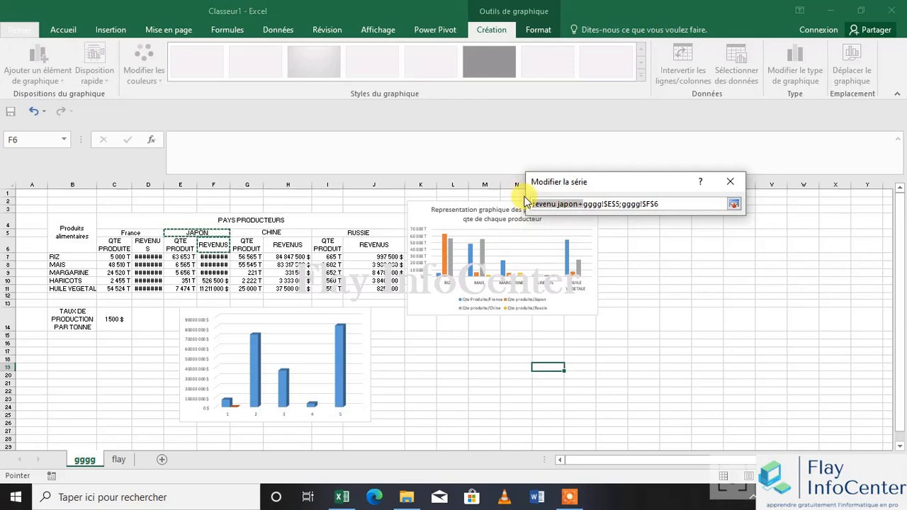
key("Delete")
key("Return")
left_click(478, 286)
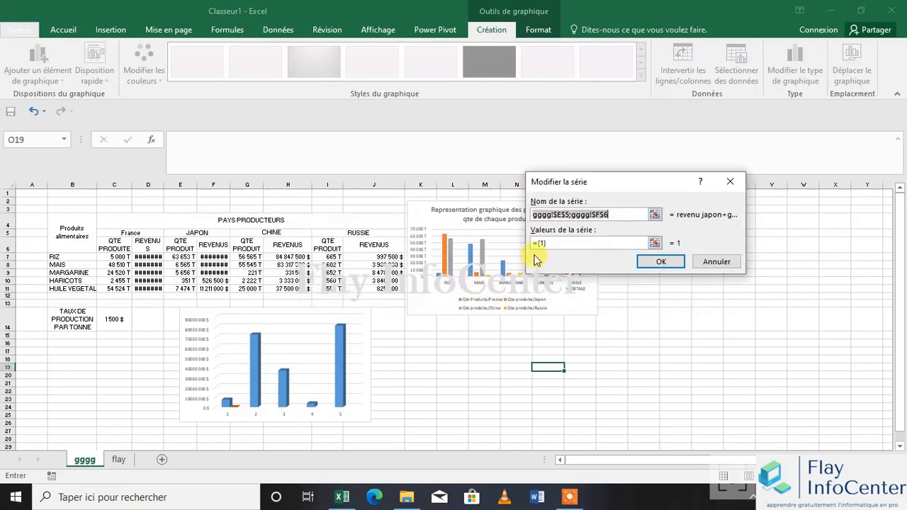
key("Delete")
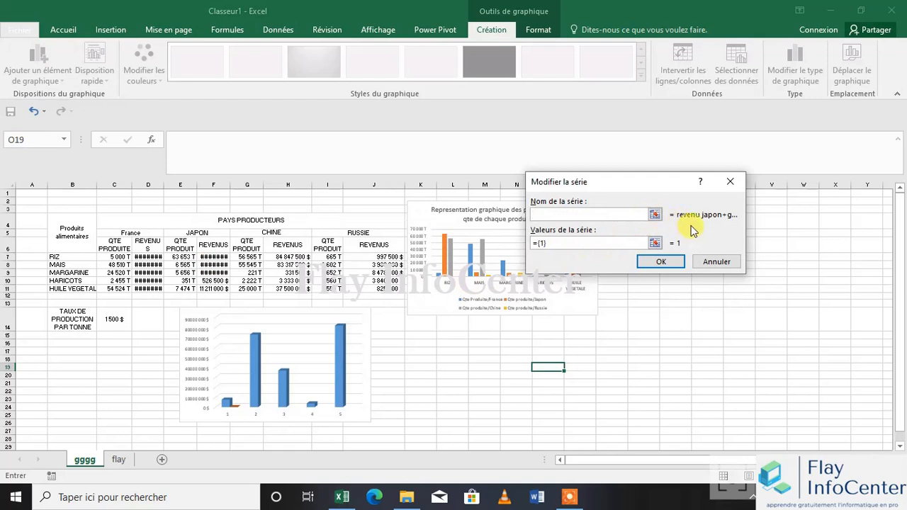
Try to name the Japan series with references to cells E5 and F6 of sheet gggg
left_click(654, 214)
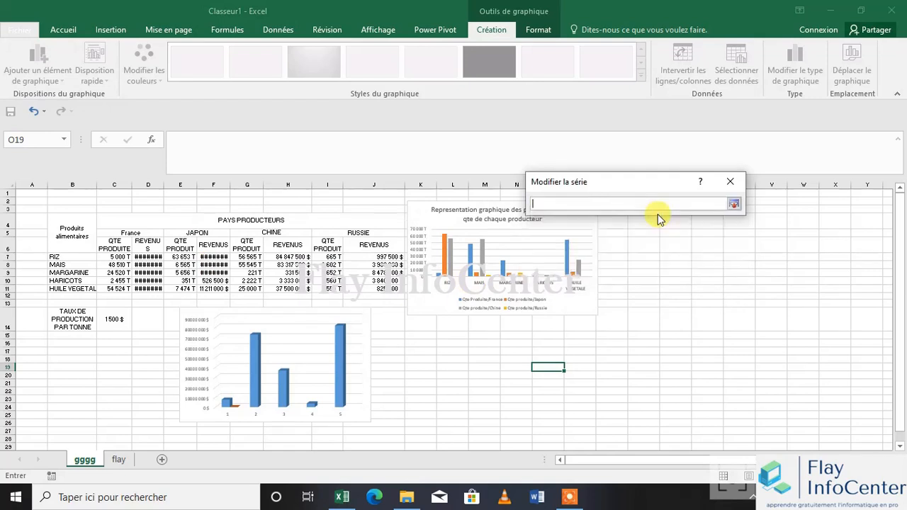
left_click(196, 230)
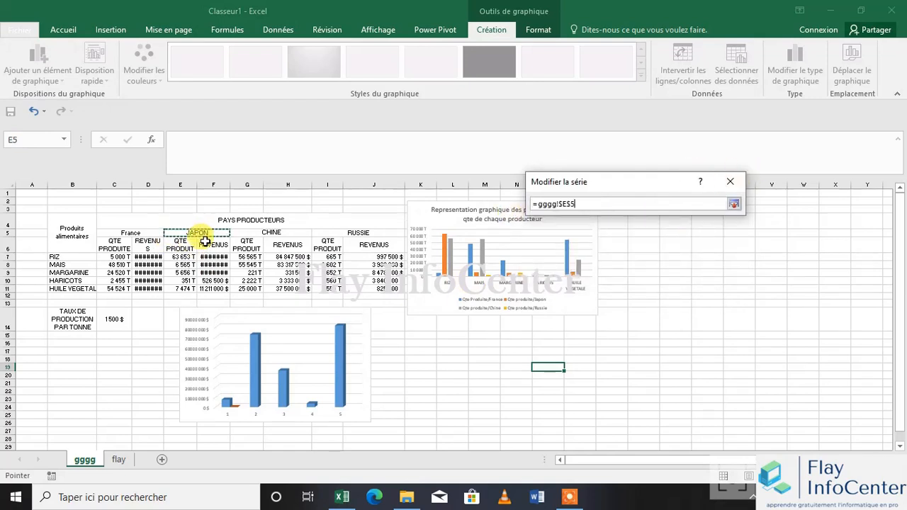
left_click(212, 244, "ctrl")
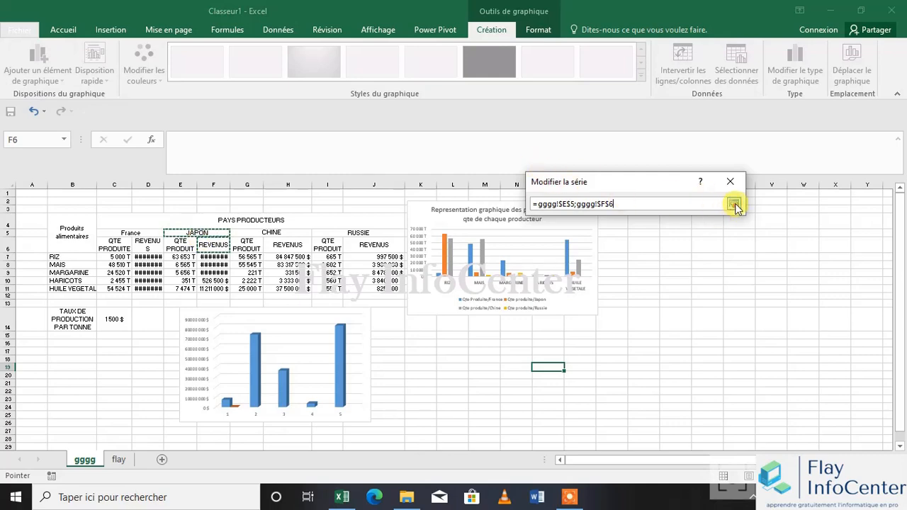
left_click(733, 204)
left_click(653, 243)
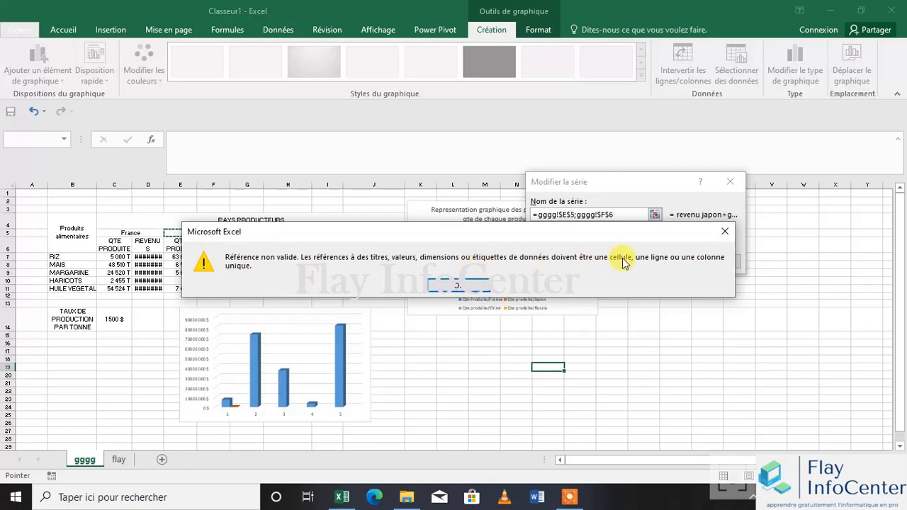
left_click(455, 286)
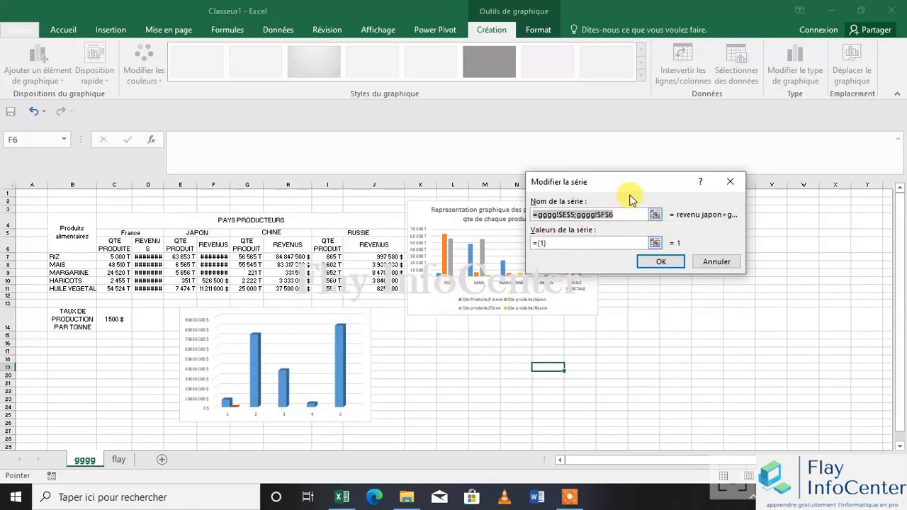
Name the second series "Revenu Japon" and use Japan's revenues in F7:F11 as its values
type("Japon")
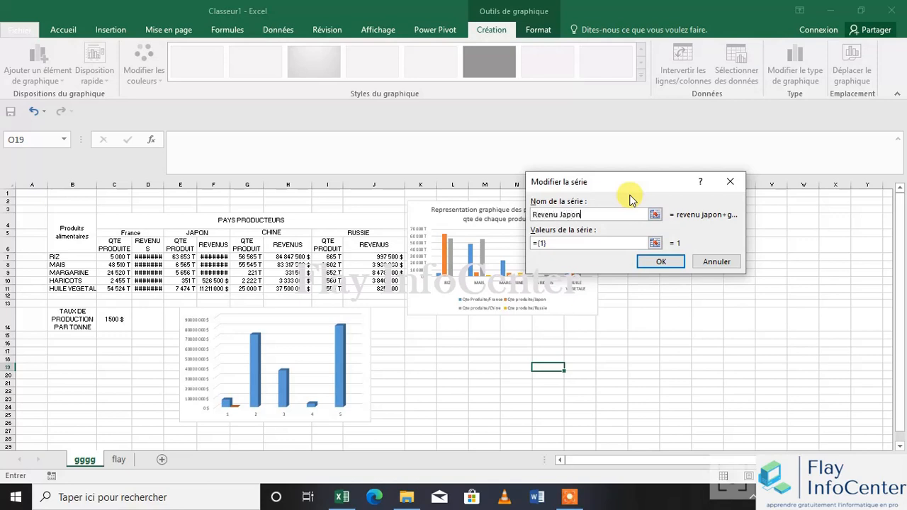
left_click(654, 243)
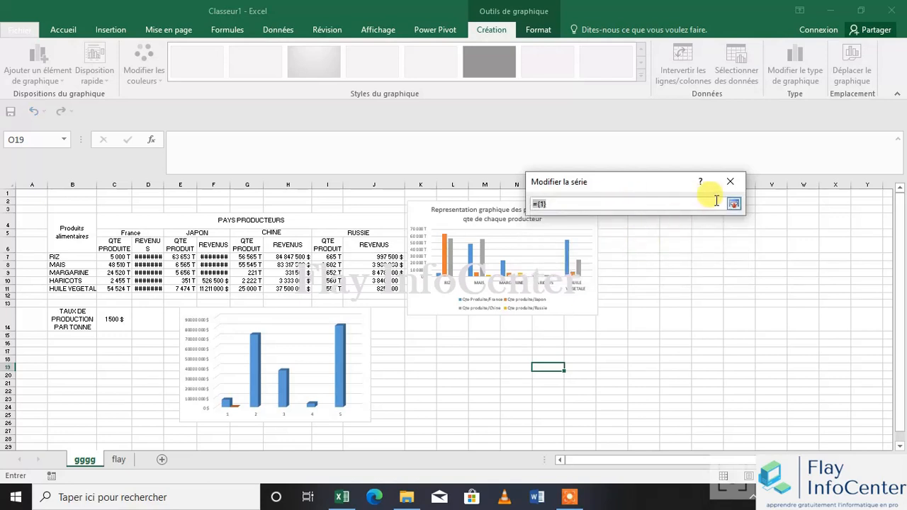
left_click(733, 203)
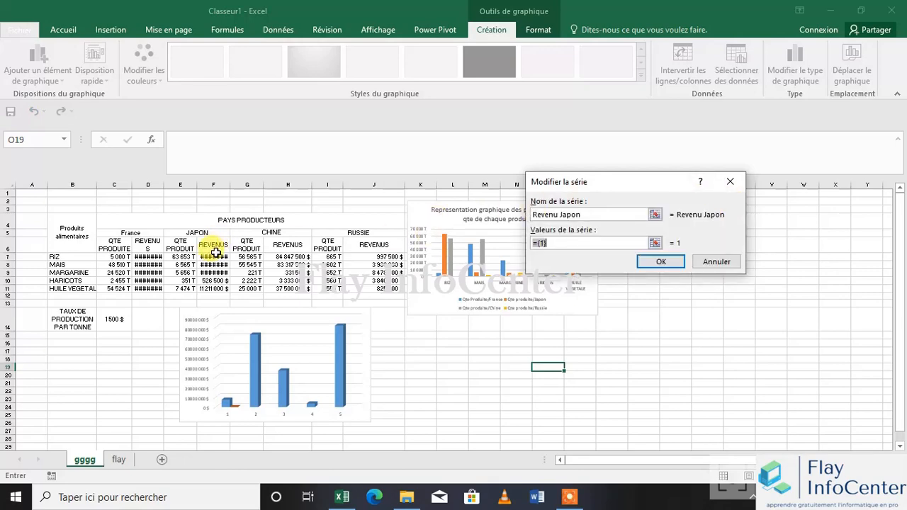
left_click_drag(215, 256, 218, 291)
key("Return")
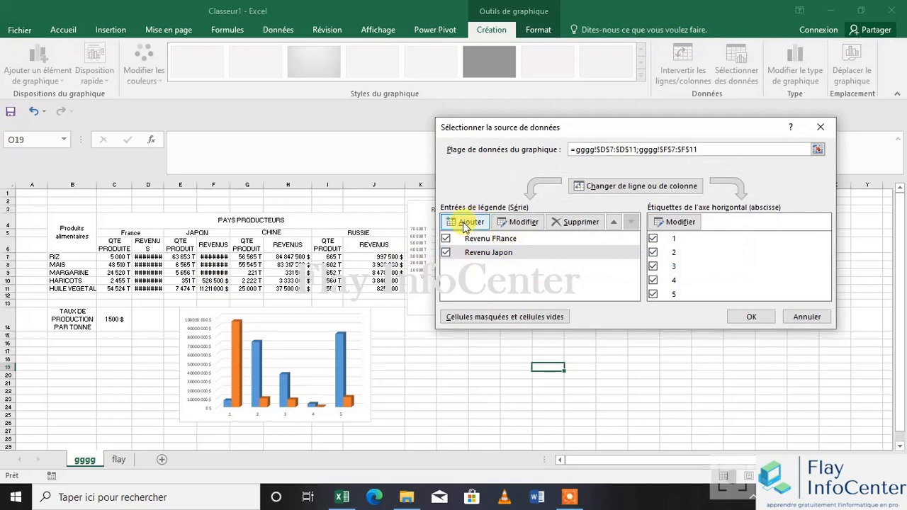
Add a data series named "Revenu Chine" with China's revenues in H7:H11 as values
left_click(469, 221)
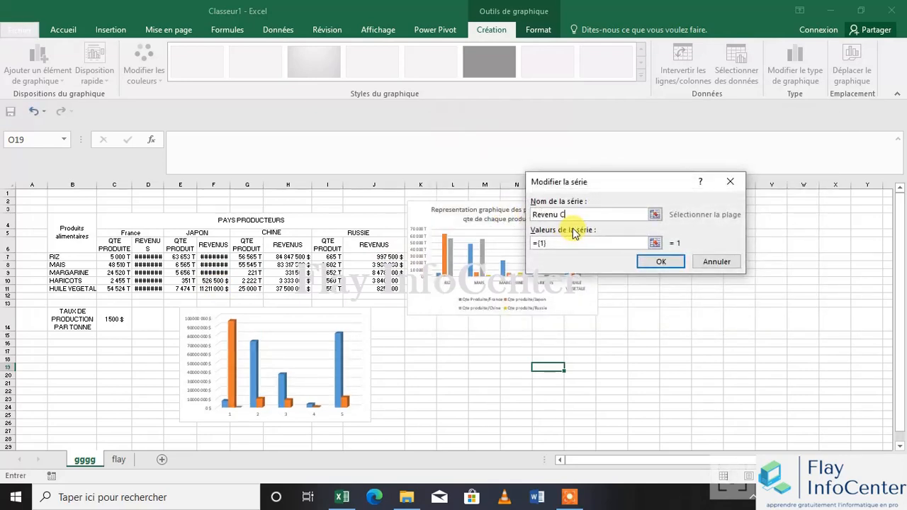
left_click(655, 243)
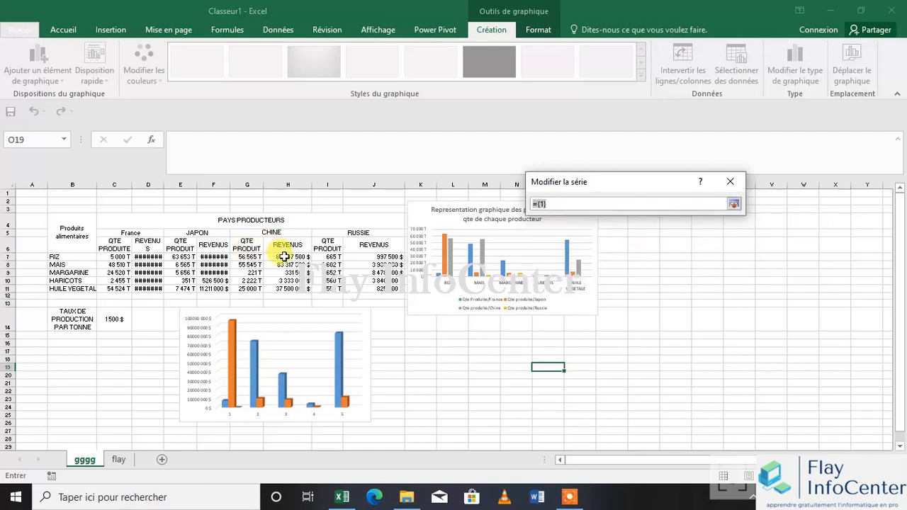
left_click_drag(283, 257, 283, 289)
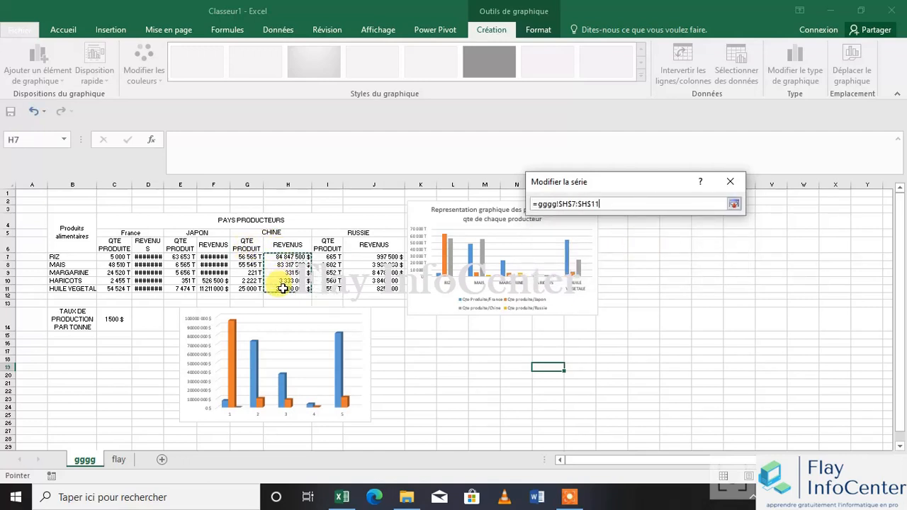
key("Return")
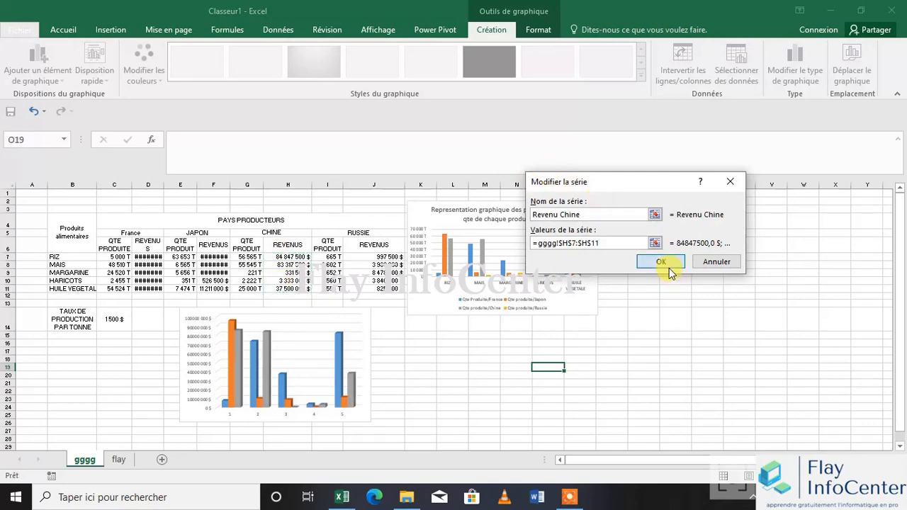
left_click(670, 269)
Add a data series named "Revenu Russie" with Russia's revenues in J7:J11 as values
left_click(467, 221)
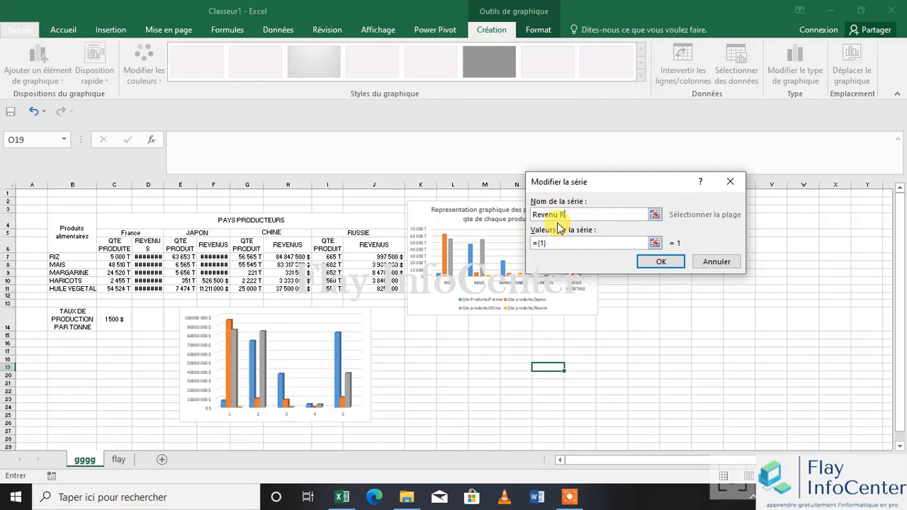
left_click(655, 243)
left_click_drag(376, 257, 383, 286)
left_click(733, 204)
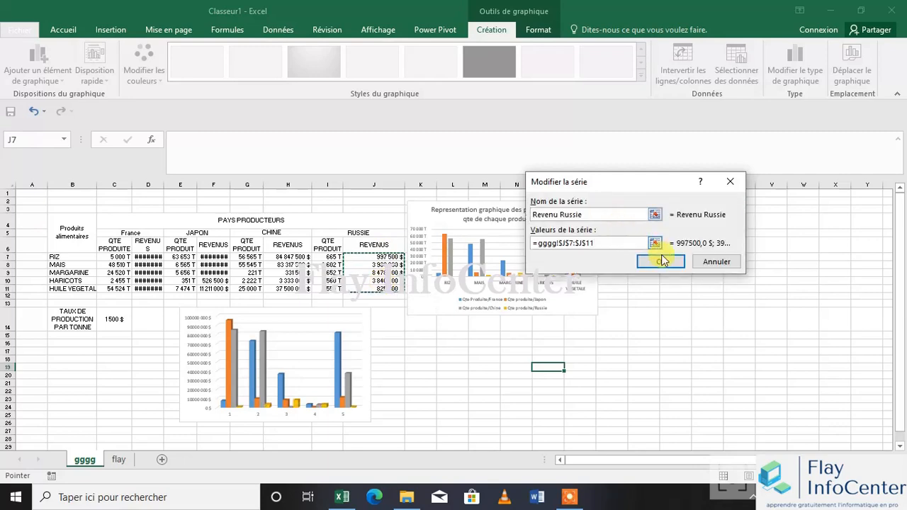
left_click(661, 261)
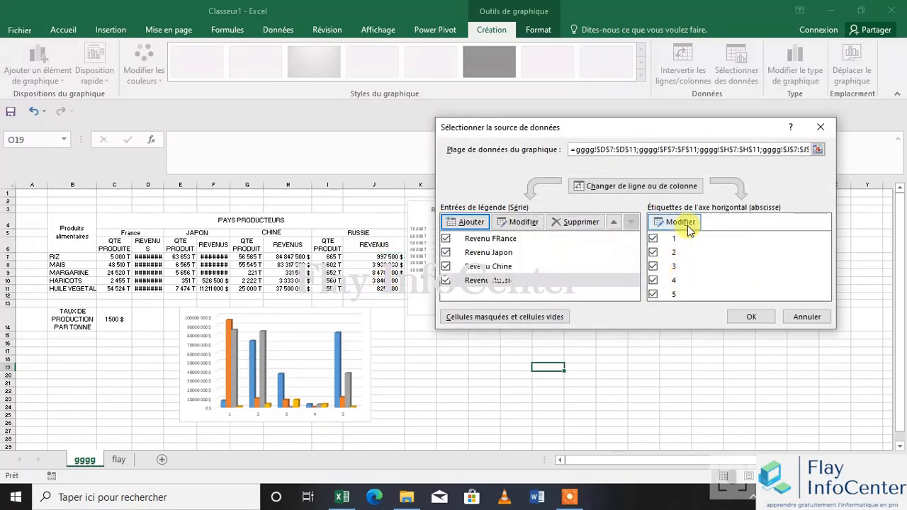
Set the horizontal axis labels to the product names in B7:B11 and apply the chart's data source
left_click(685, 225)
left_click_drag(60, 257, 63, 290)
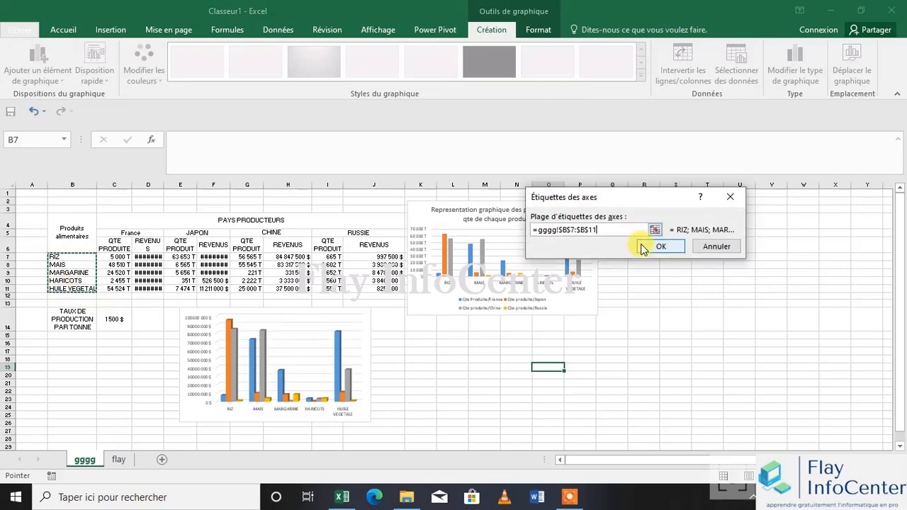
left_click(642, 244)
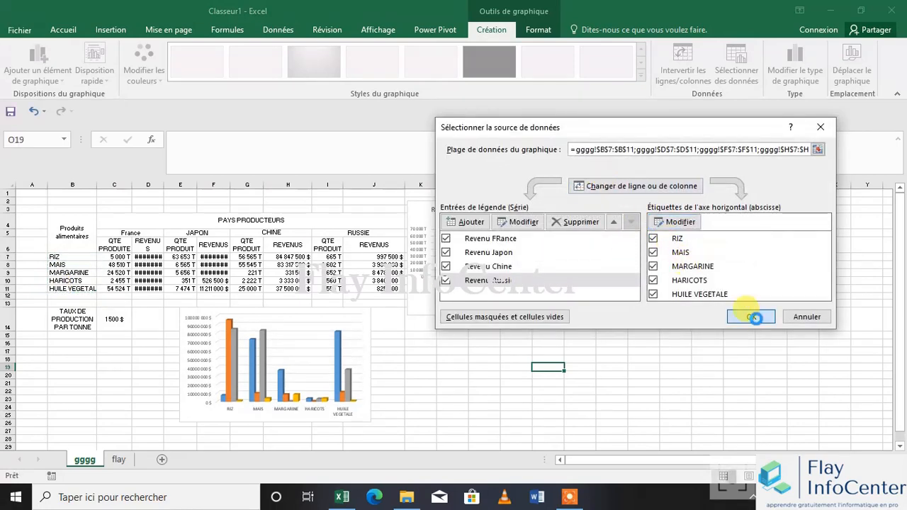
left_click(751, 316)
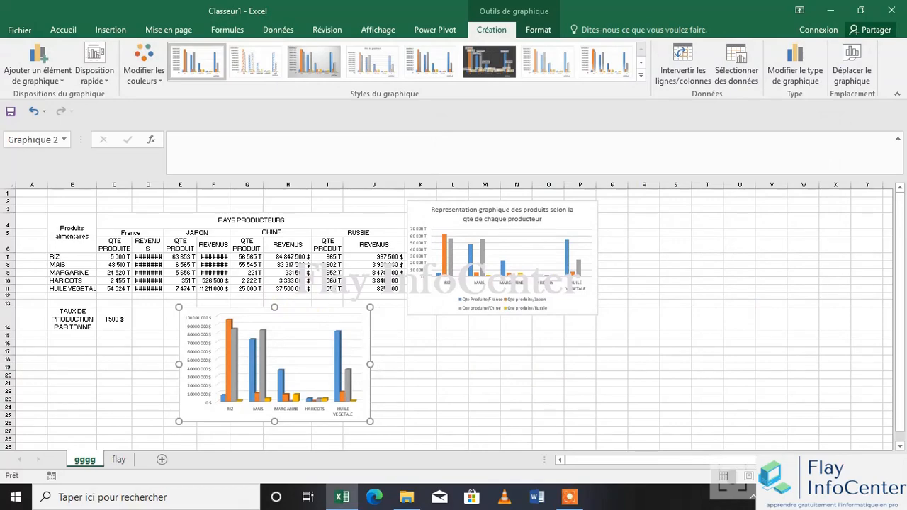
Move the revenue chart up over the table, across columns B to G
scroll(67, 256, "up", 8)
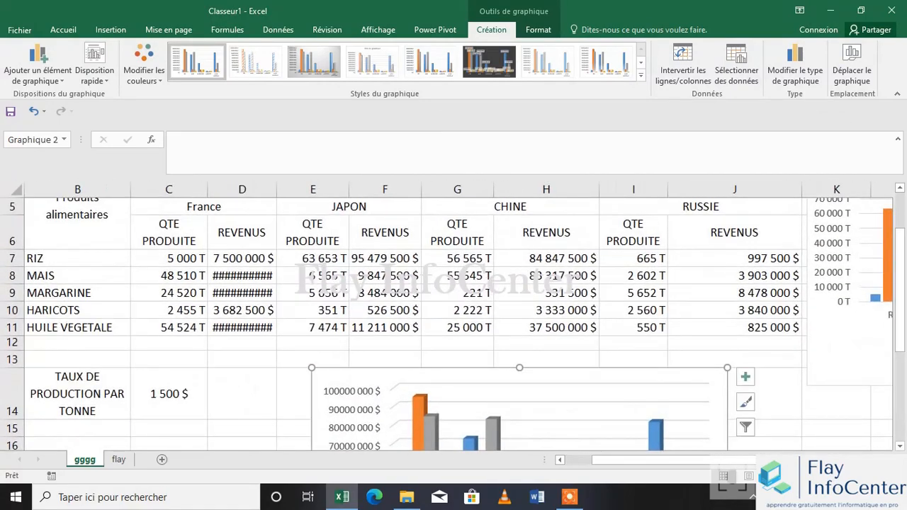
scroll(453, 319, "down", 3)
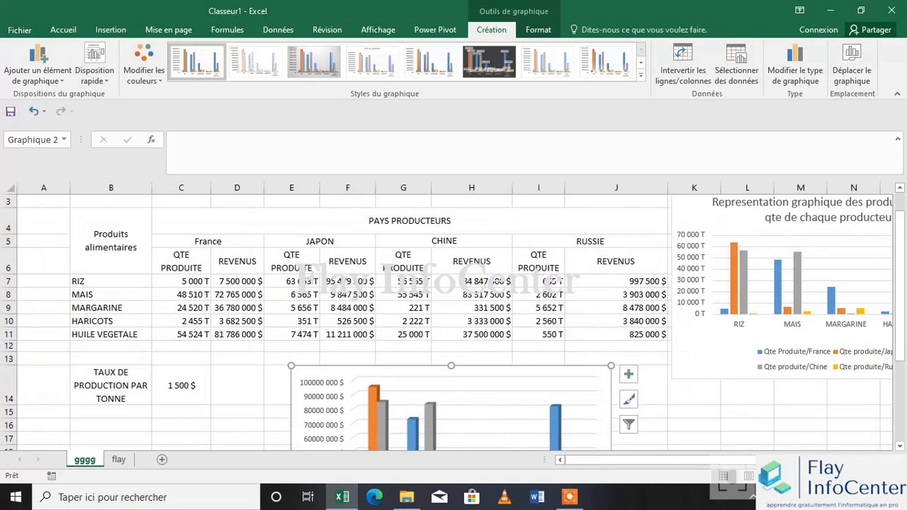
left_click_drag(571, 364, 405, 235)
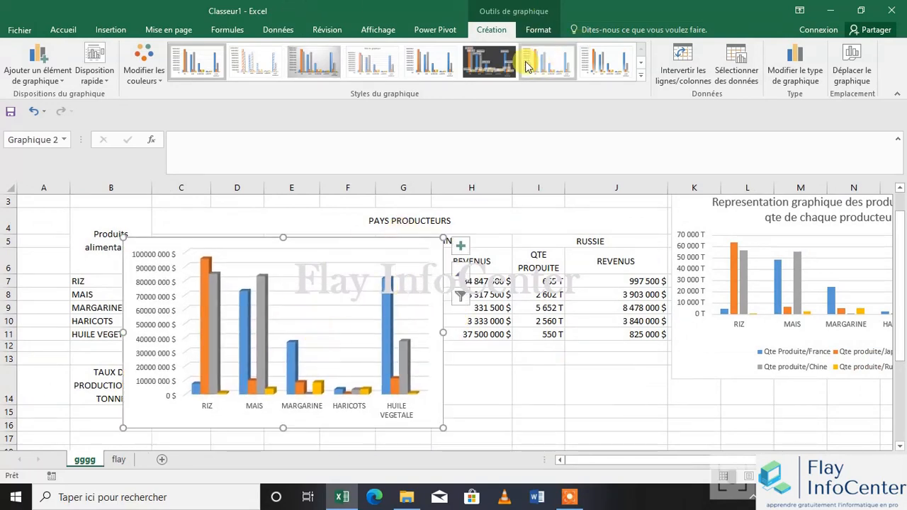
Examine the available chart styles and preview the 3D, stacked 3D, clustered and 3D clustered column types for the revenue chart
left_click(640, 74)
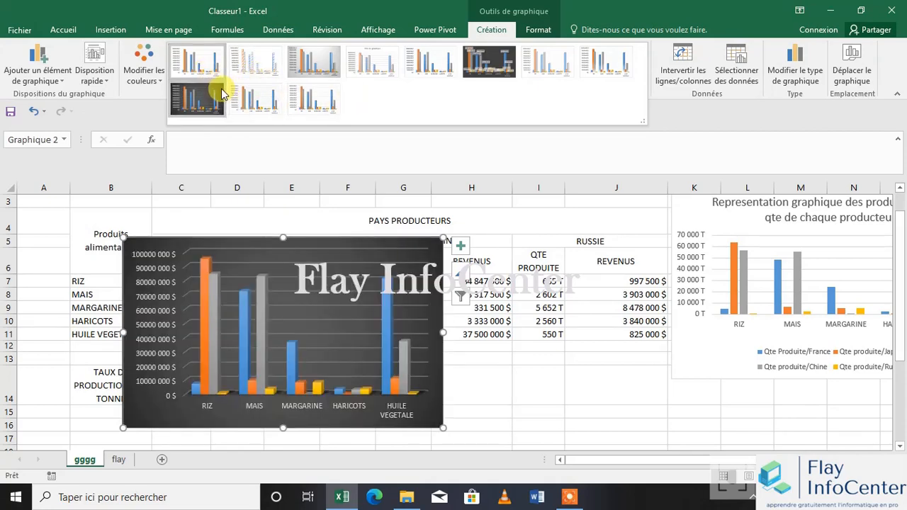
left_click(807, 83)
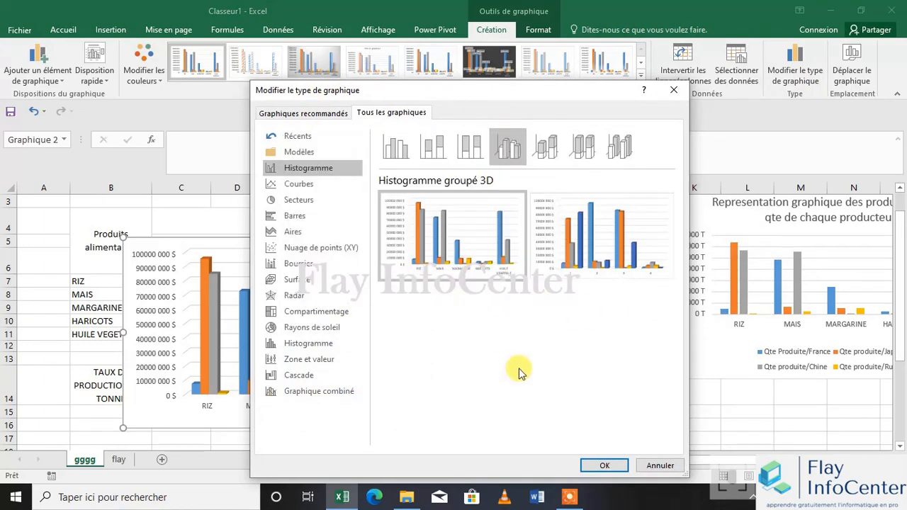
left_click(620, 136)
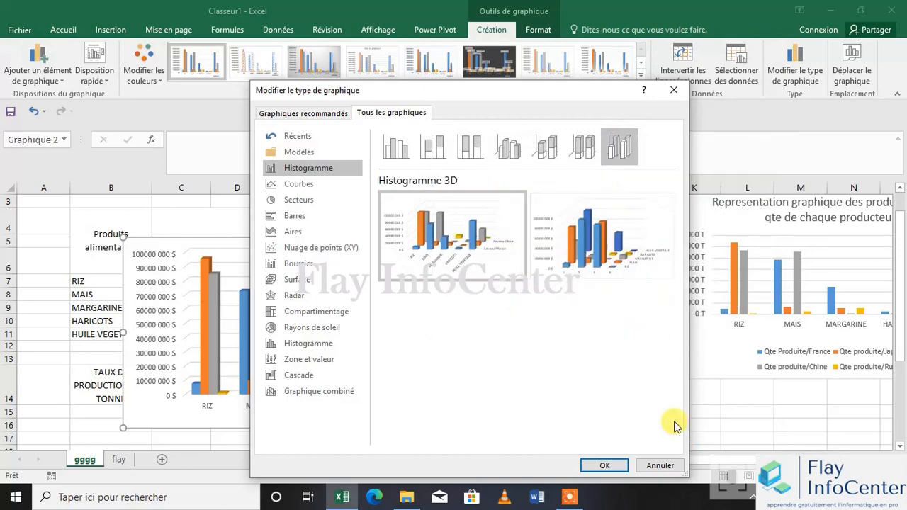
mouse_move(591, 239)
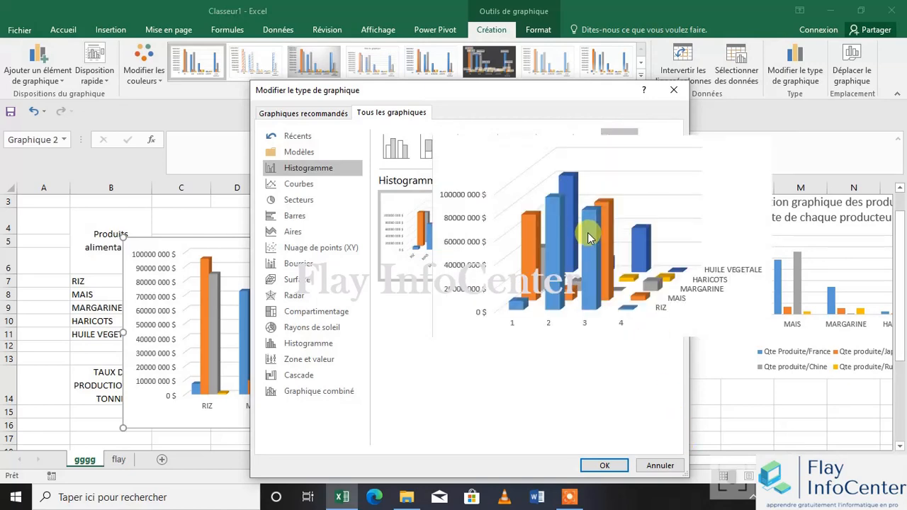
mouse_move(491, 222)
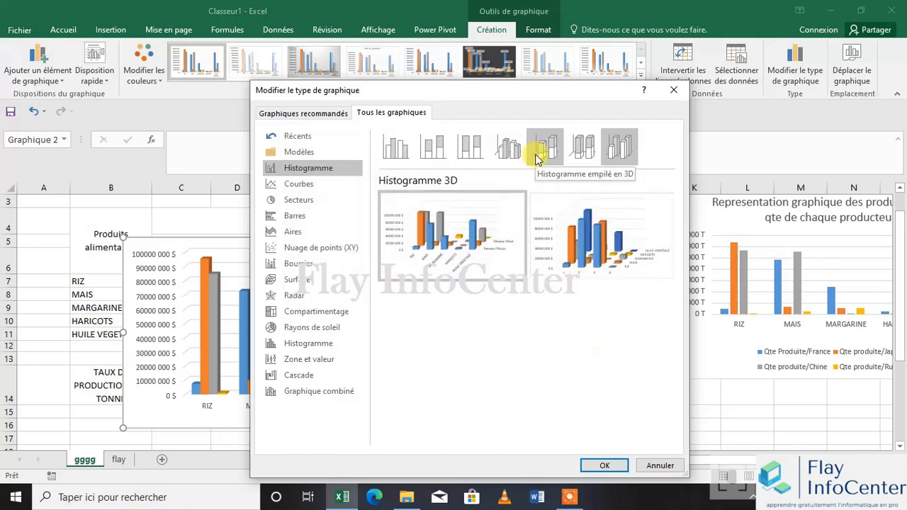
left_click(537, 158)
mouse_move(453, 213)
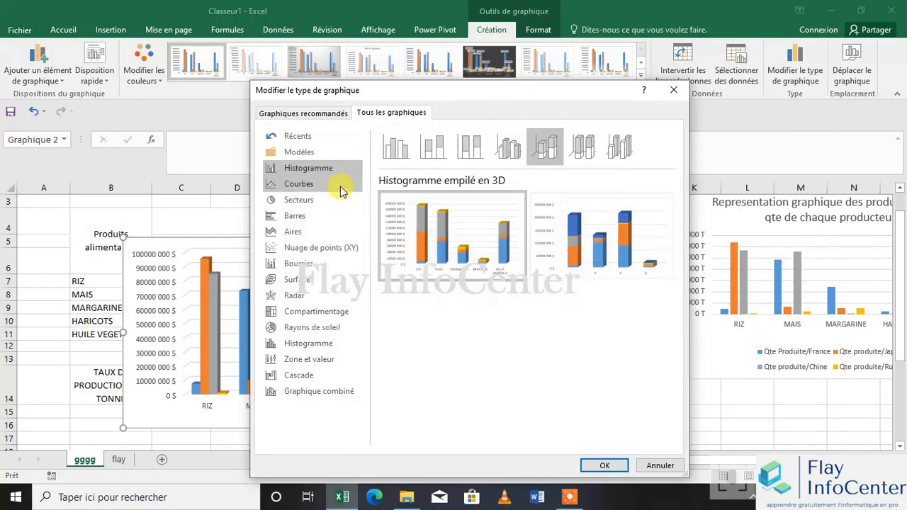
left_click(394, 147)
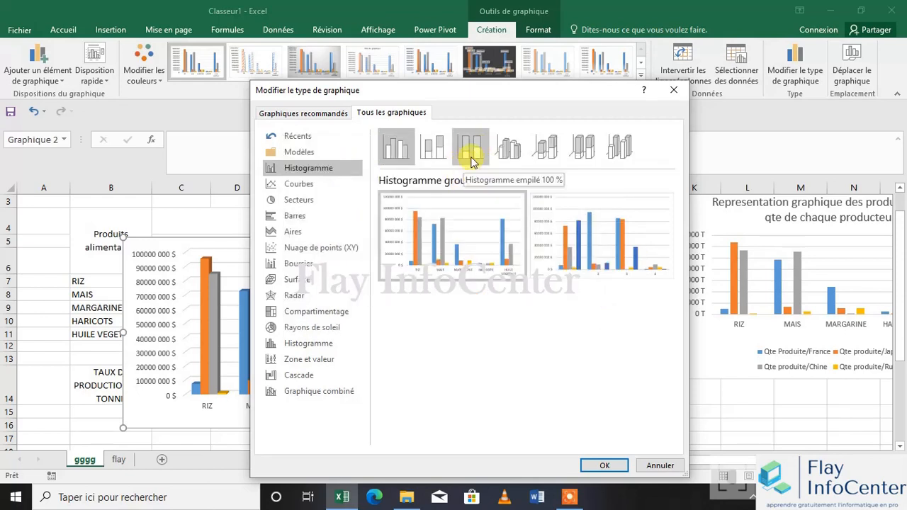
left_click(516, 147)
mouse_move(596, 255)
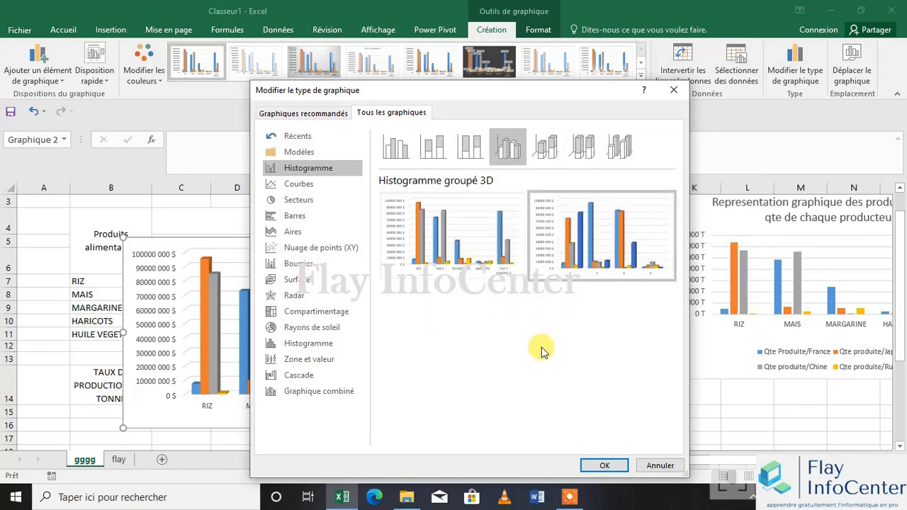
mouse_move(476, 267)
left_click(656, 465)
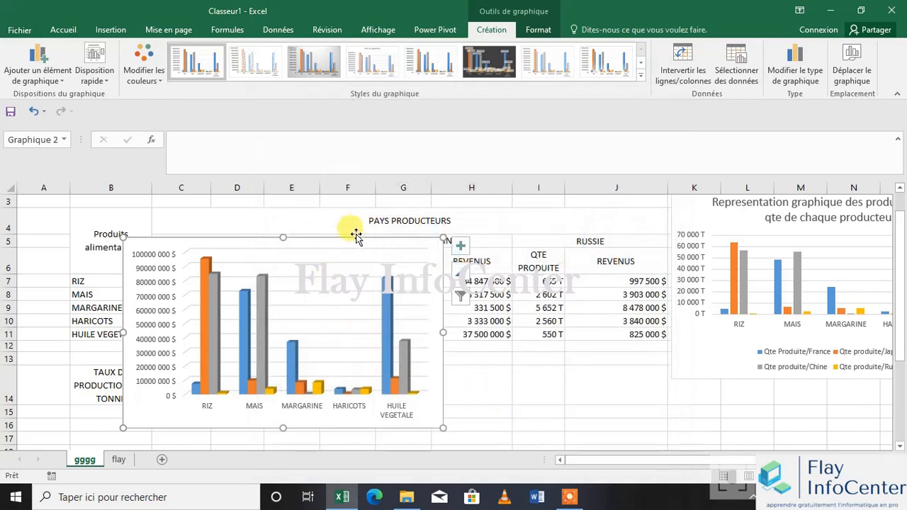
Add a legend at the bottom of the revenue chart and move the chart below the quantities chart
left_click(39, 74)
mouse_move(70, 206)
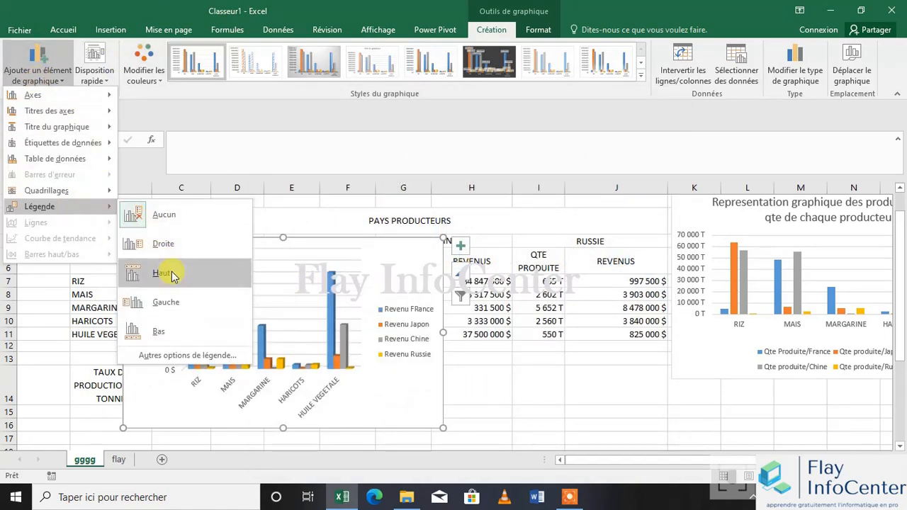
left_click(188, 325)
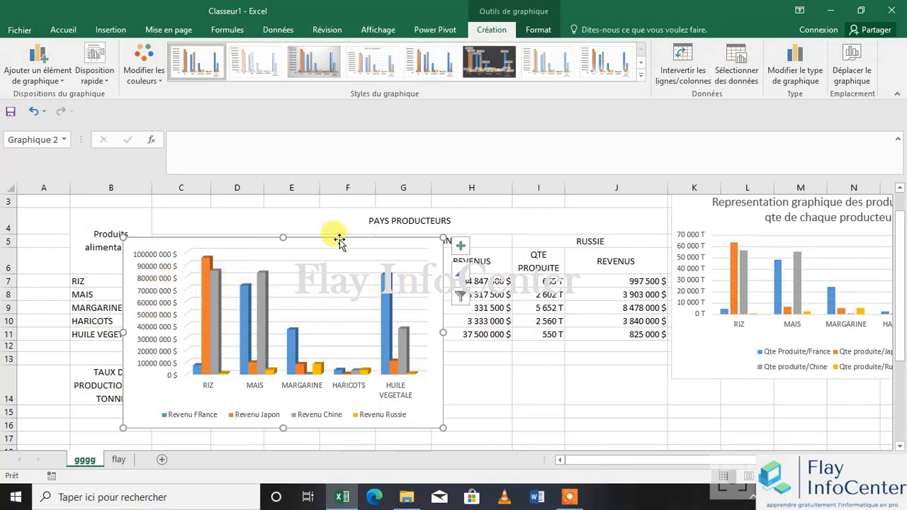
left_click(527, 425)
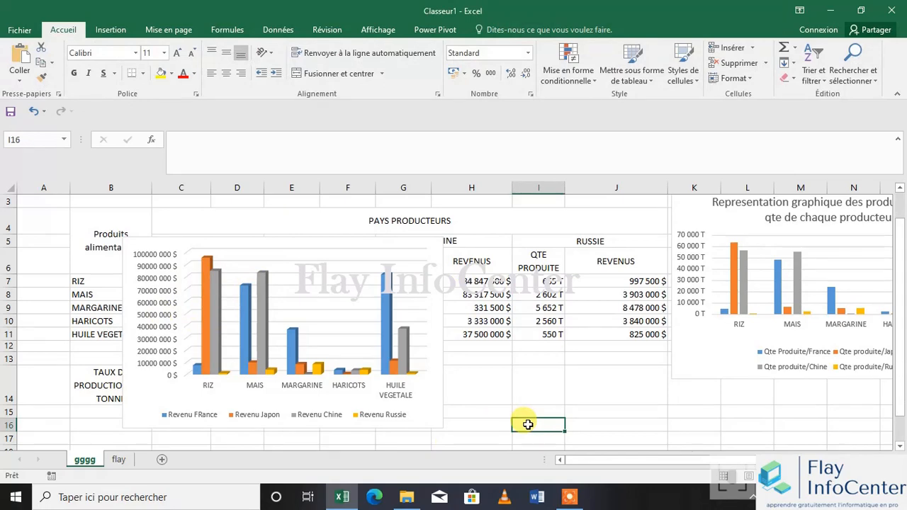
left_click_drag(310, 244, 816, 345)
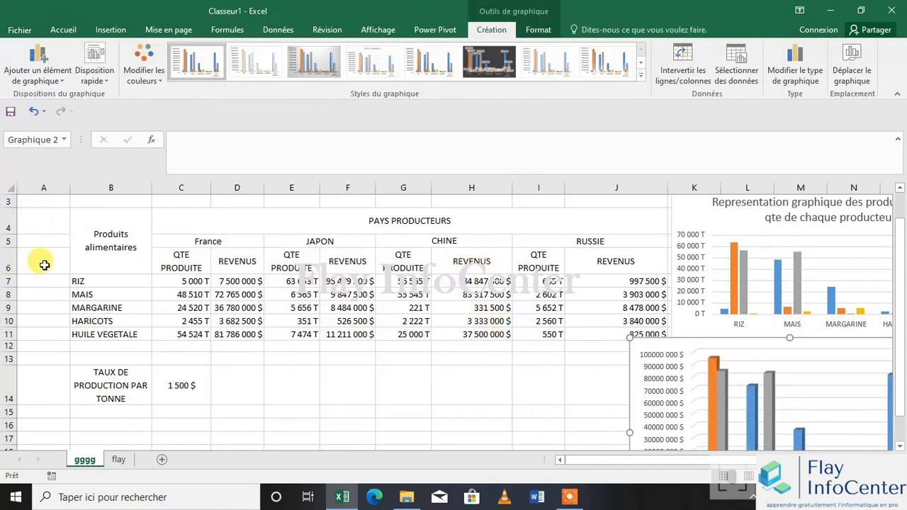